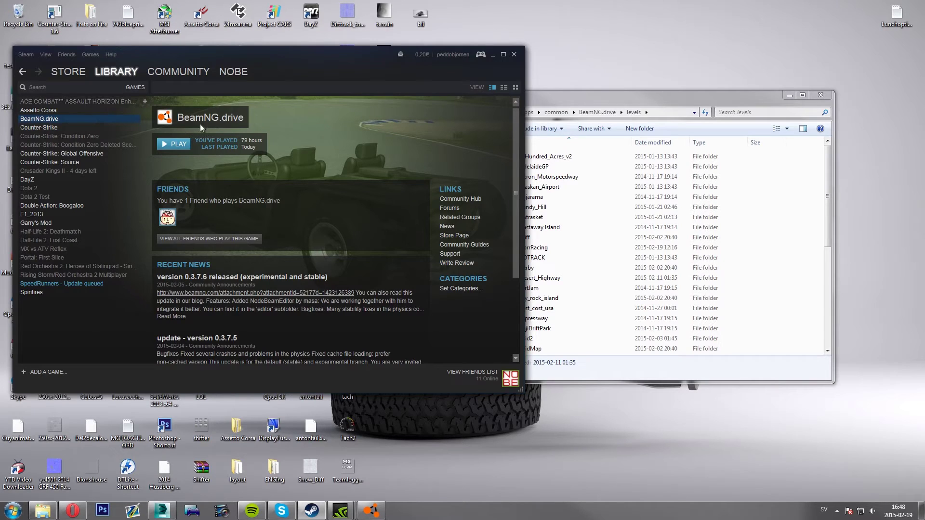
Look through the map folders and archive in BeamNG.drive's levels folder, return to its parent folder and close the file window.
left_click_drag(291, 63, 319, 95)
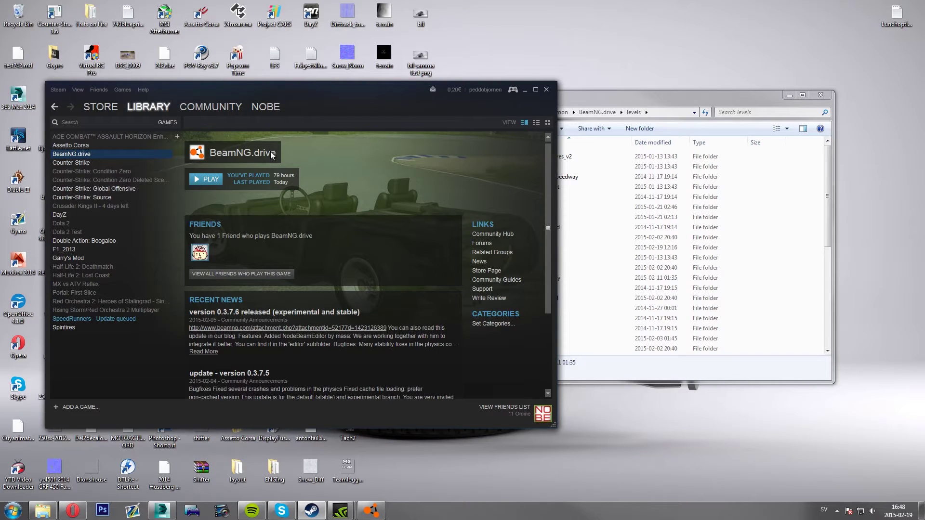
left_click(590, 96)
left_click(607, 230)
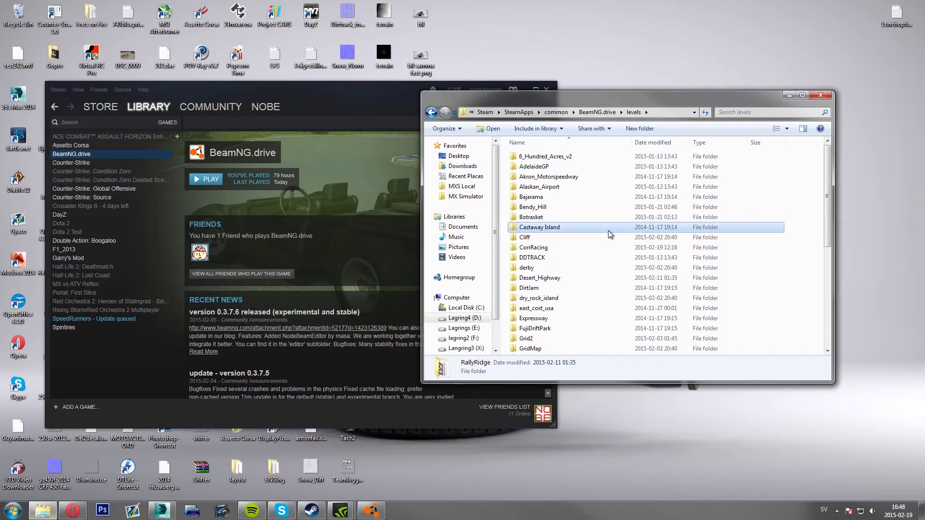
scroll(608, 230, "down", 7)
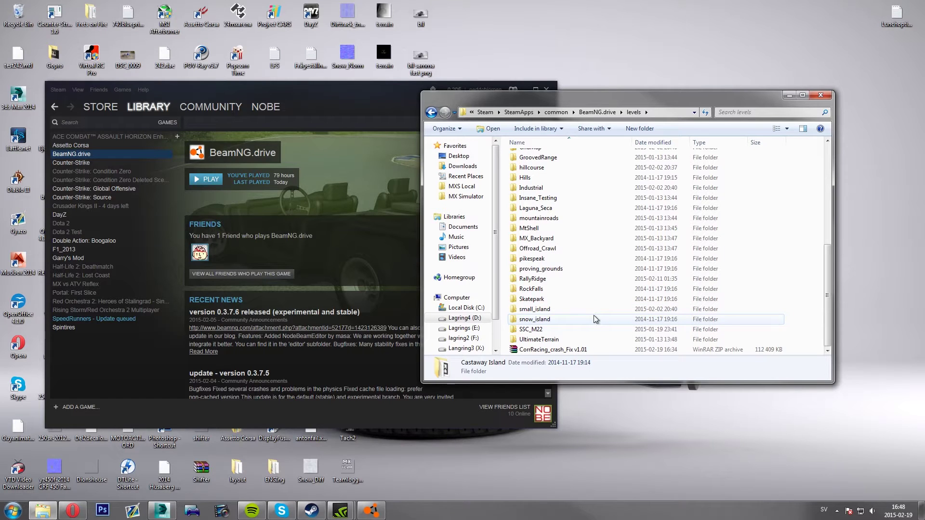
scroll(594, 316, "up", 6)
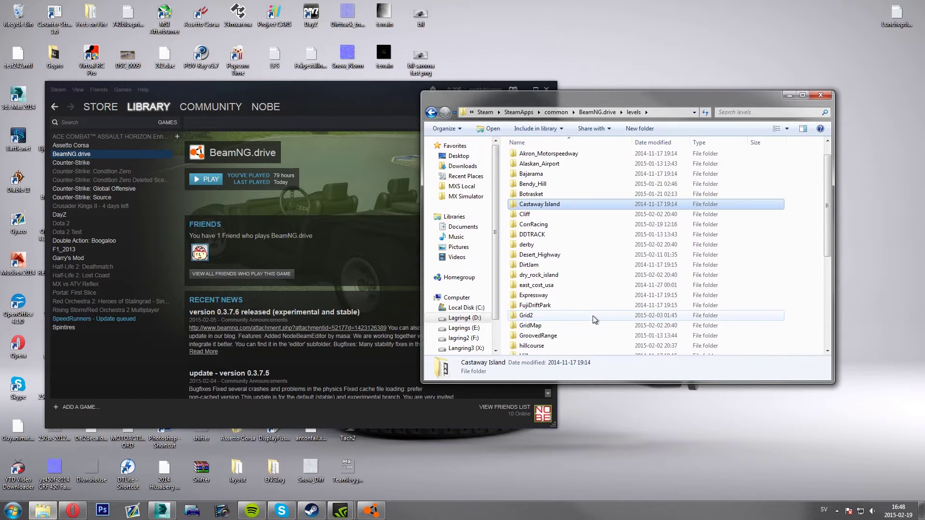
scroll(595, 320, "up", 1)
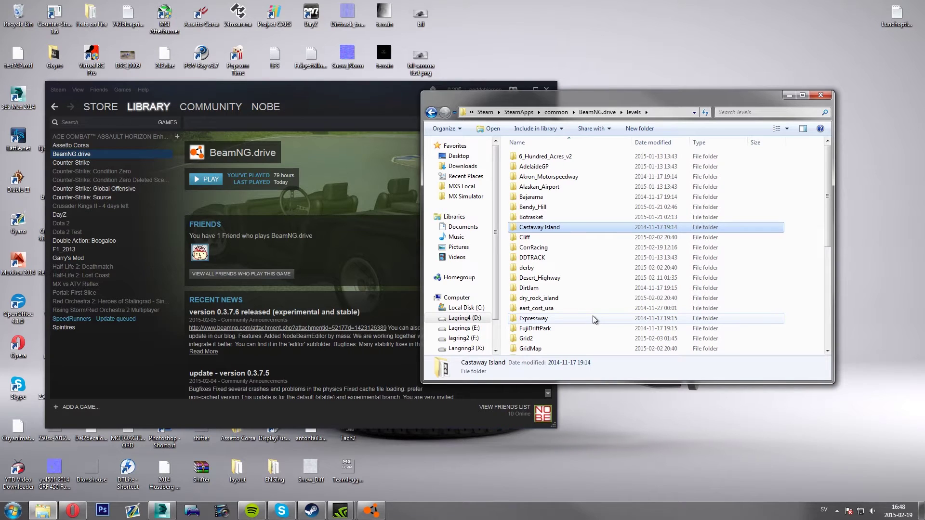
scroll(594, 319, "down", 7)
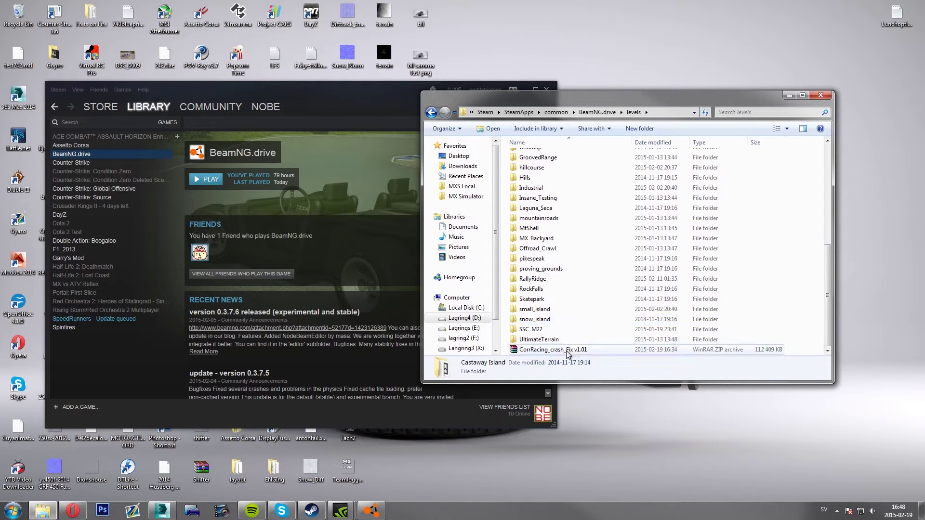
left_click(567, 353)
scroll(566, 337, "up", 6)
left_click(561, 326)
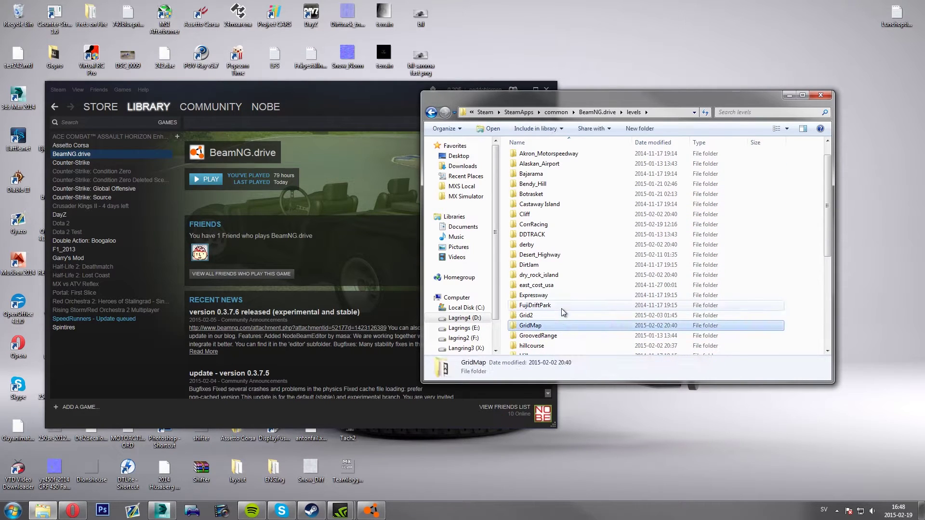
left_click(563, 295)
key("BackSpace")
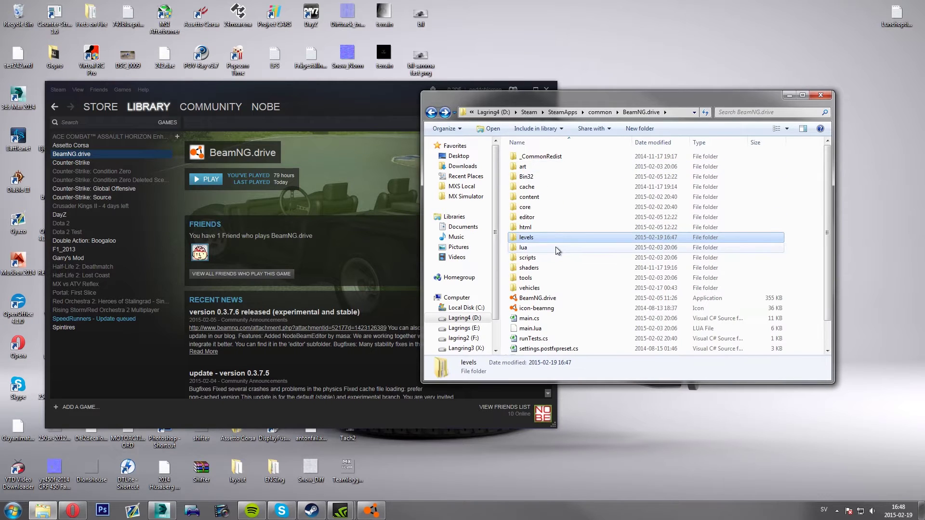
left_click(821, 95)
Open BeamNG.drive's local game files folder from its Steam properties, and close the properties window.
left_click_drag(411, 90, 501, 82)
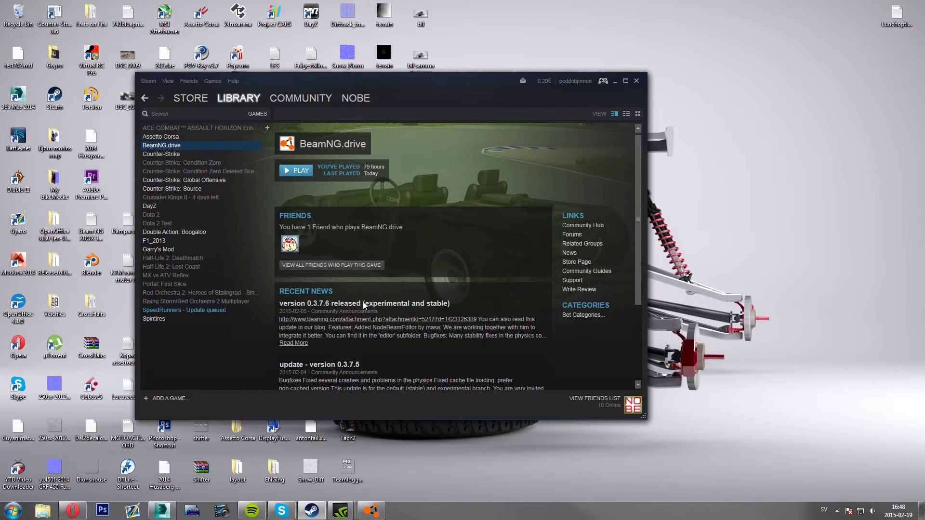
right_click(190, 144)
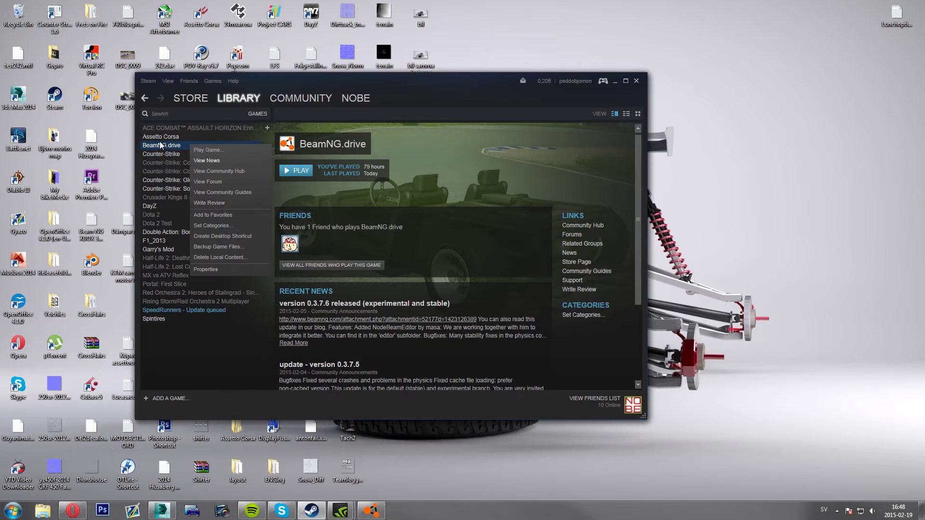
left_click(205, 270)
left_click(603, 126)
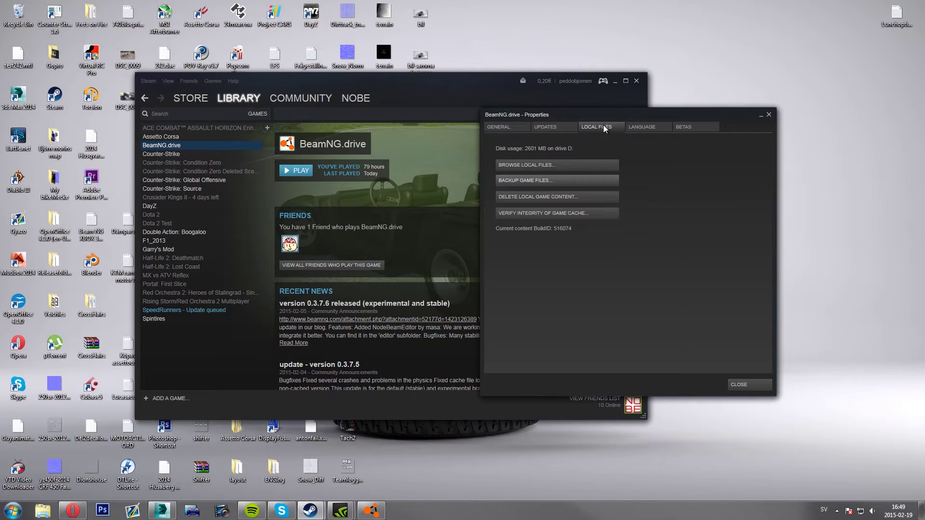
left_click(532, 167)
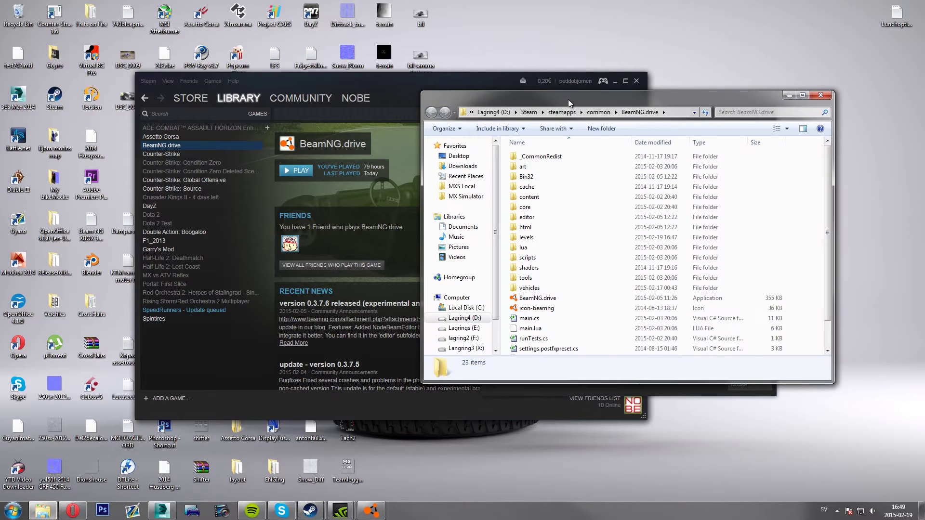
left_click_drag(568, 100, 348, 88)
left_click(769, 115)
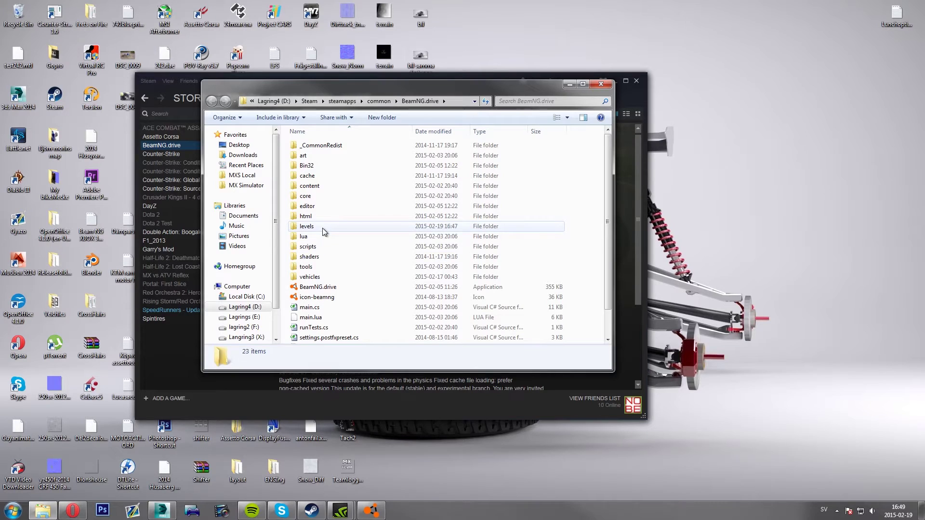
Go to the levels folder inside content and delete the extracted levels subfolder among the map archives.
double_click(320, 186)
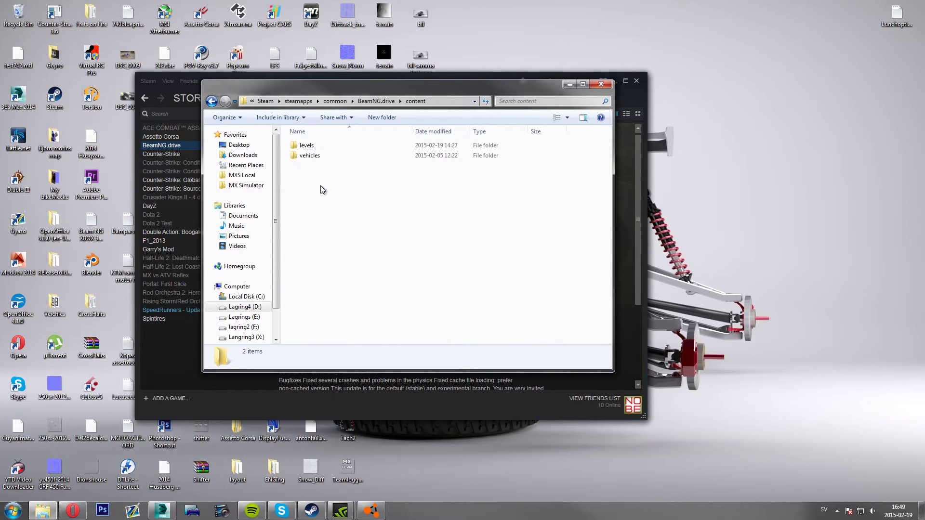
double_click(314, 145)
key("alt+Left")
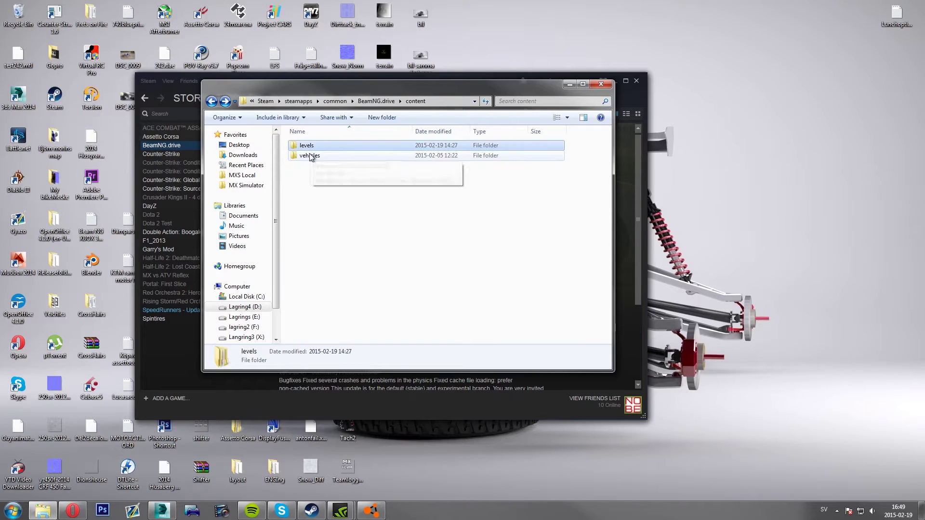
key("alt+Right")
key("alt+Left")
key("alt+Right")
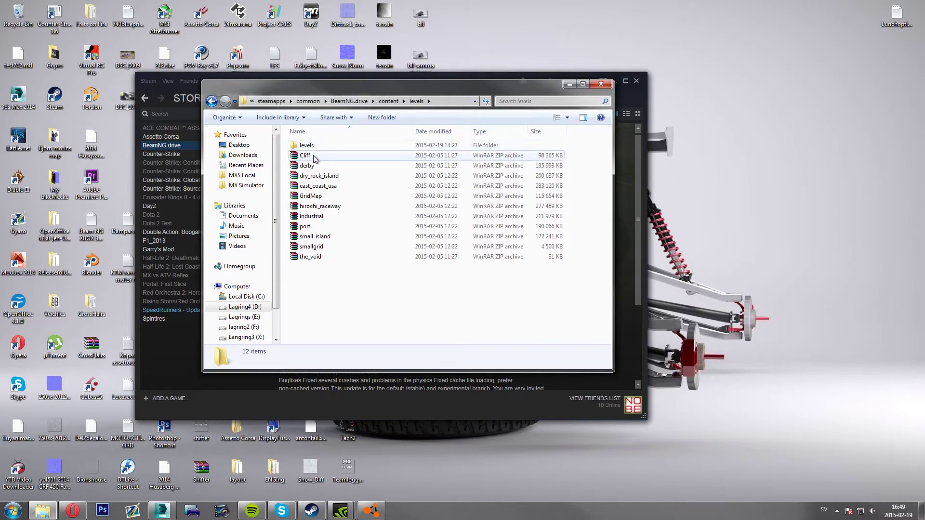
left_click(337, 148)
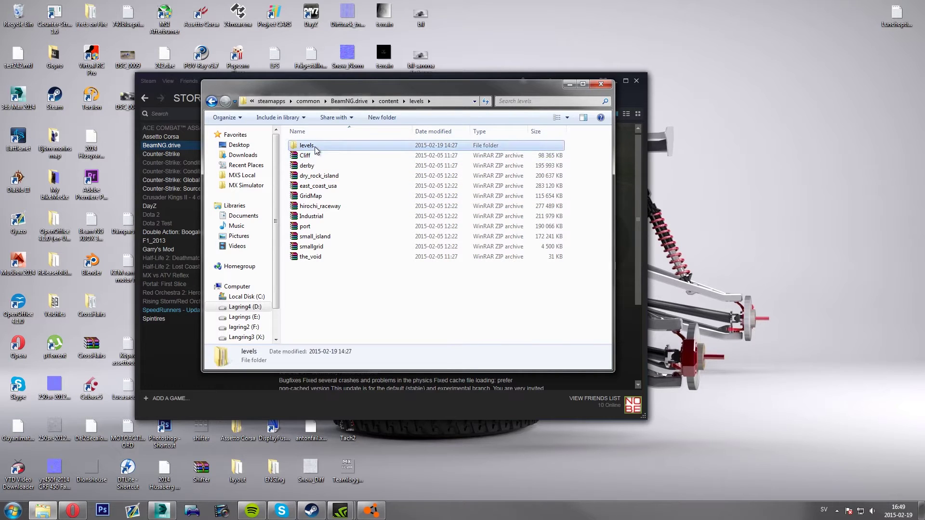
key("Delete")
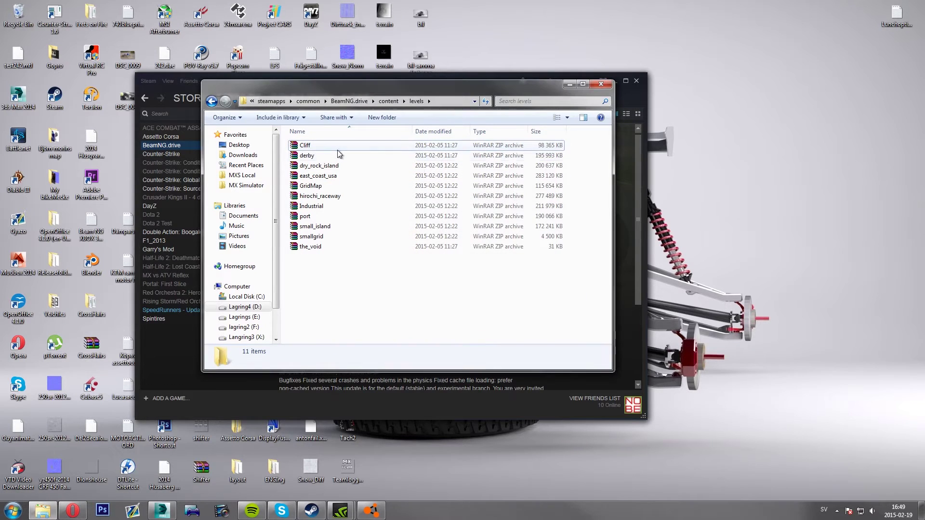
Extract the GridMap archive directly into the current content\levels folder.
left_click(317, 188)
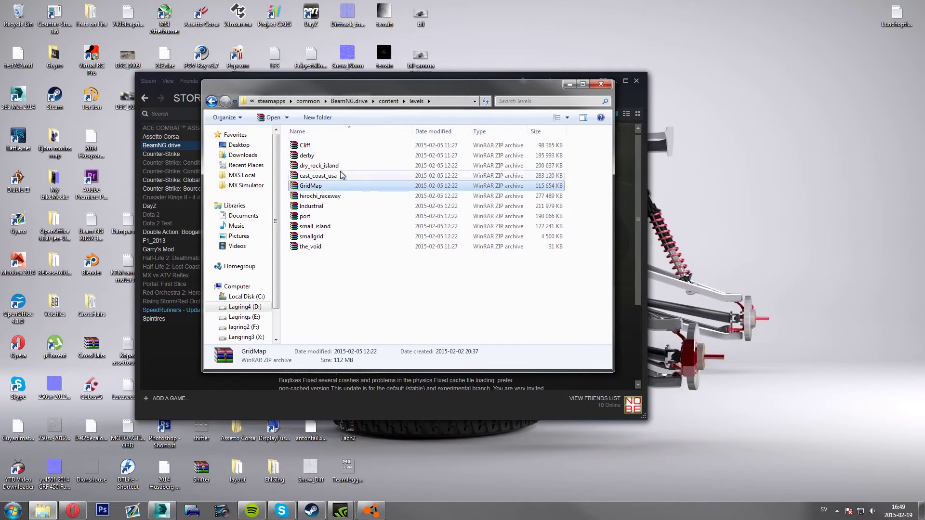
right_click(308, 190)
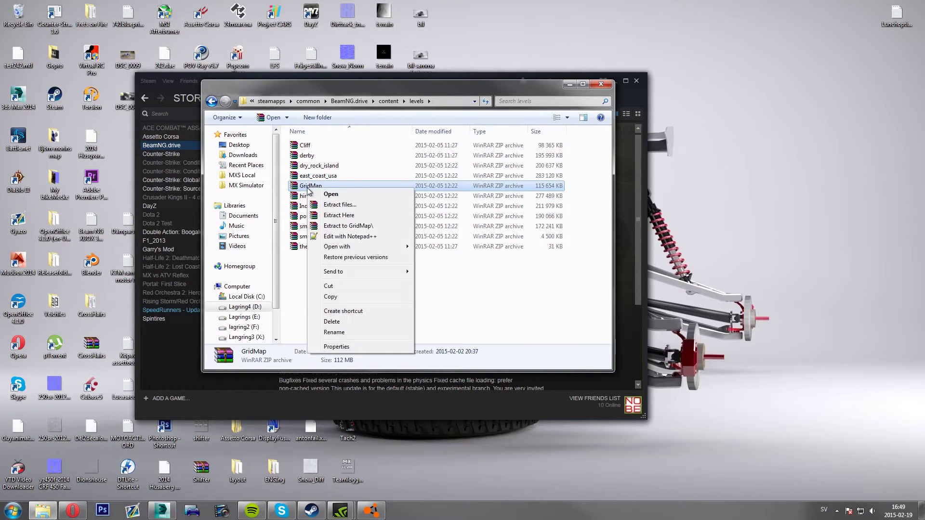
left_click(329, 215)
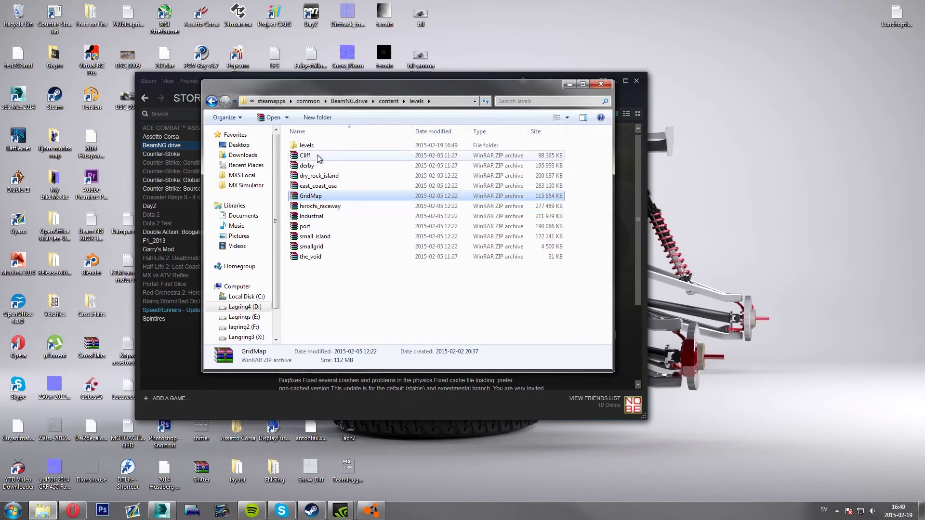
Examine the extracted levels folder, including the contents of GridMap and its art subfolder, and return to the folder holding GridMap.
left_click(317, 146)
double_click(317, 145)
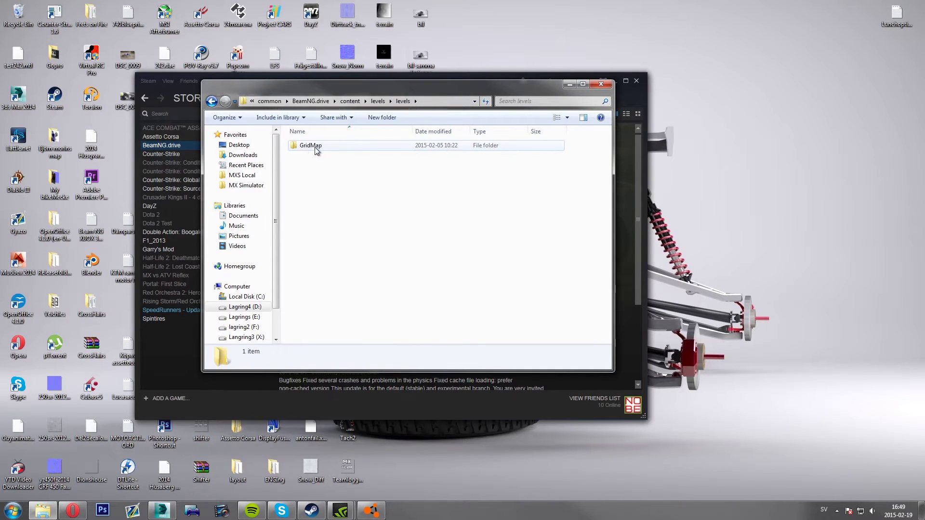
key("BackSpace")
double_click(319, 147)
double_click(316, 146)
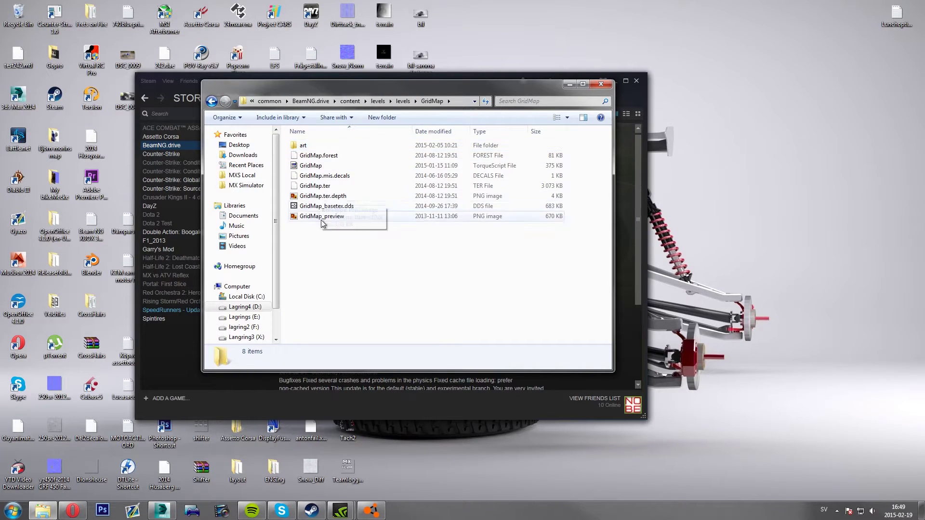
double_click(306, 146)
double_click(306, 146)
key("BackSpace")
key("BackSpace")
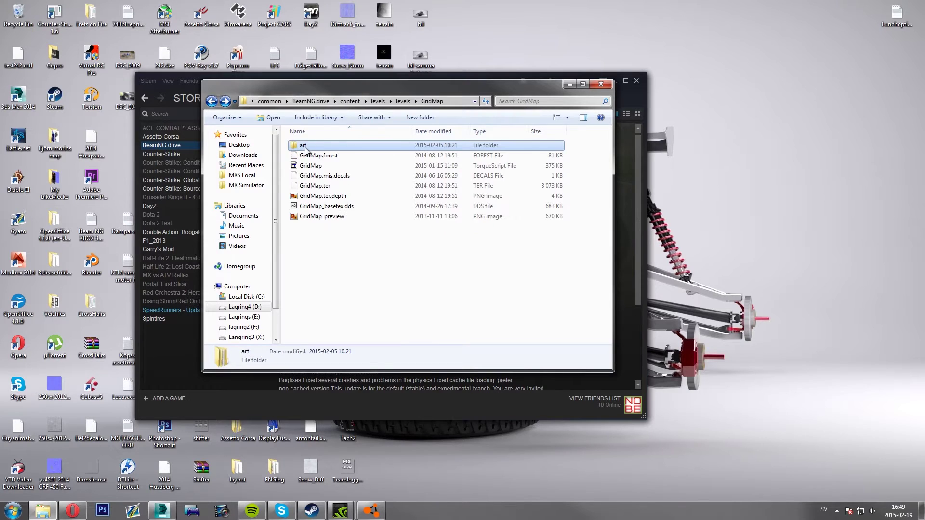
key("BackSpace")
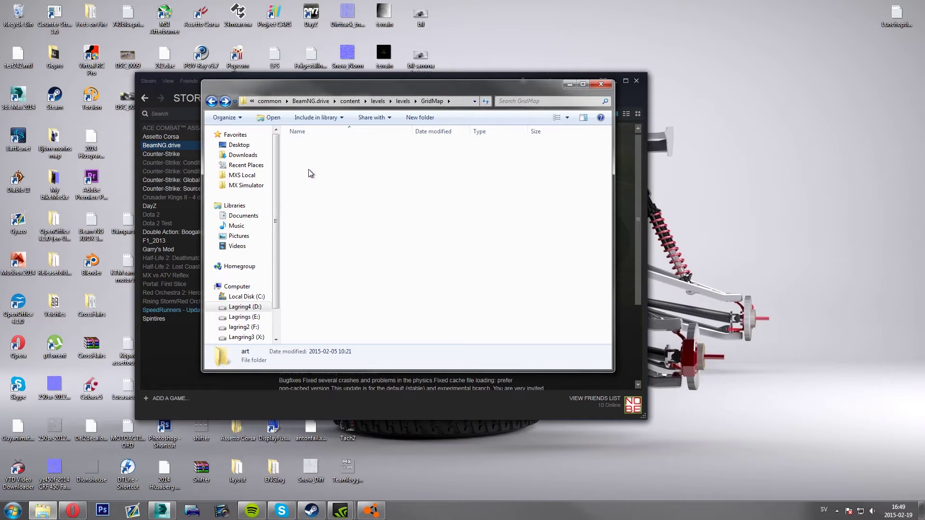
key("BackSpace")
key("Return")
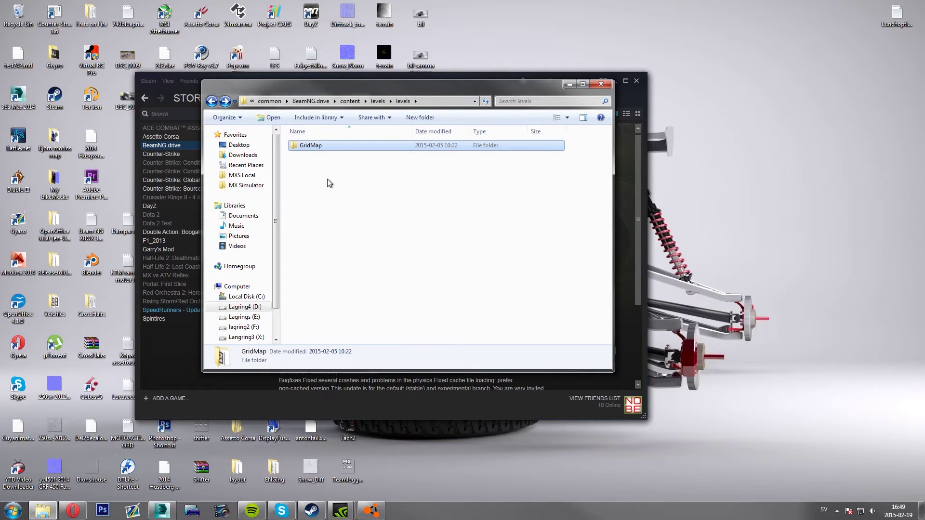
key("BackSpace")
key("Return")
Rename the extracted GridMap folder to Tutorial, with a capital T.
right_click(320, 147)
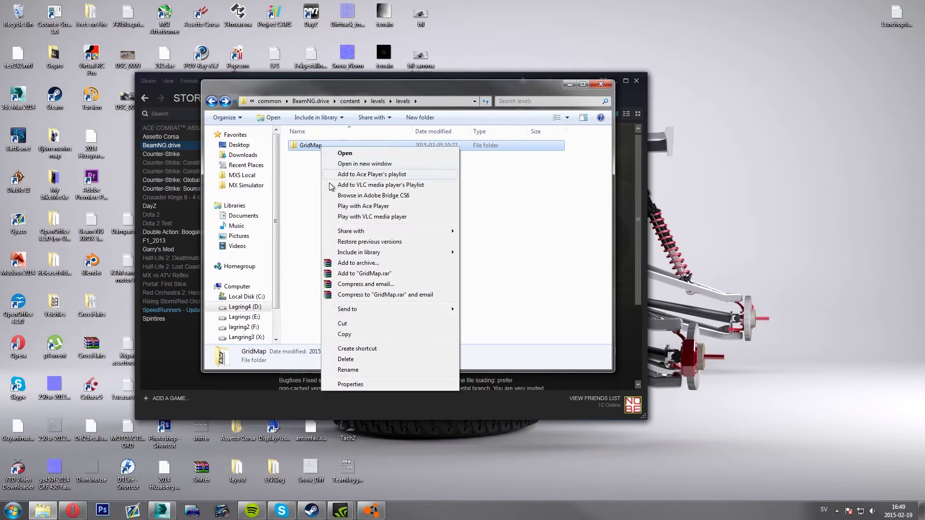
left_click(366, 375)
type("t")
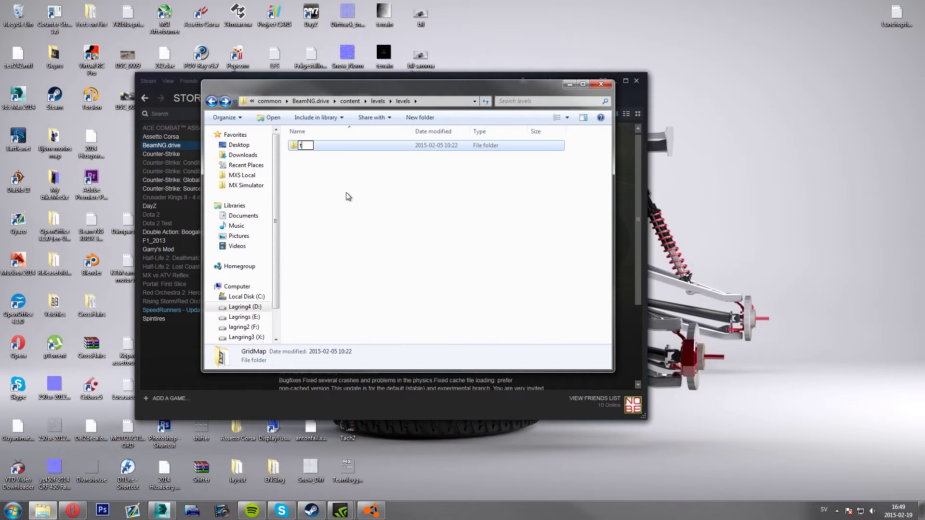
type("utorial")
left_click(346, 191)
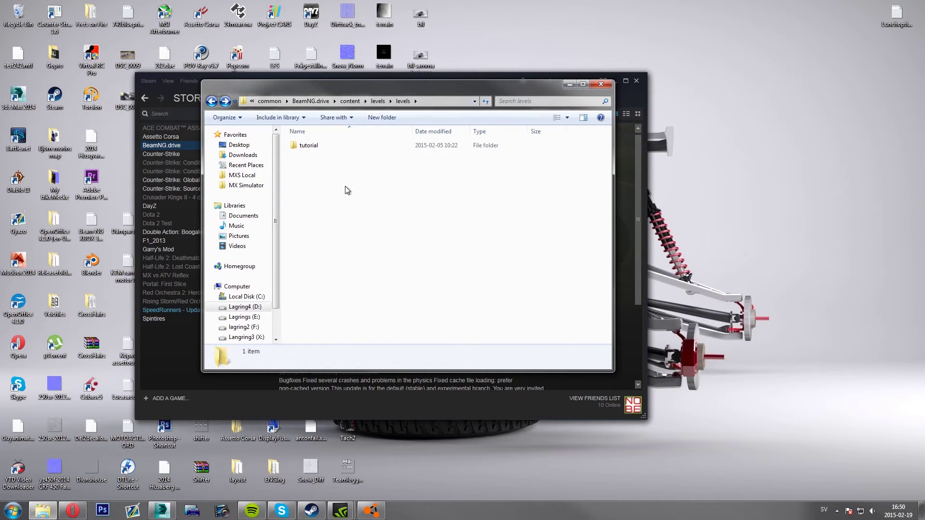
right_click(317, 148)
left_click(359, 370)
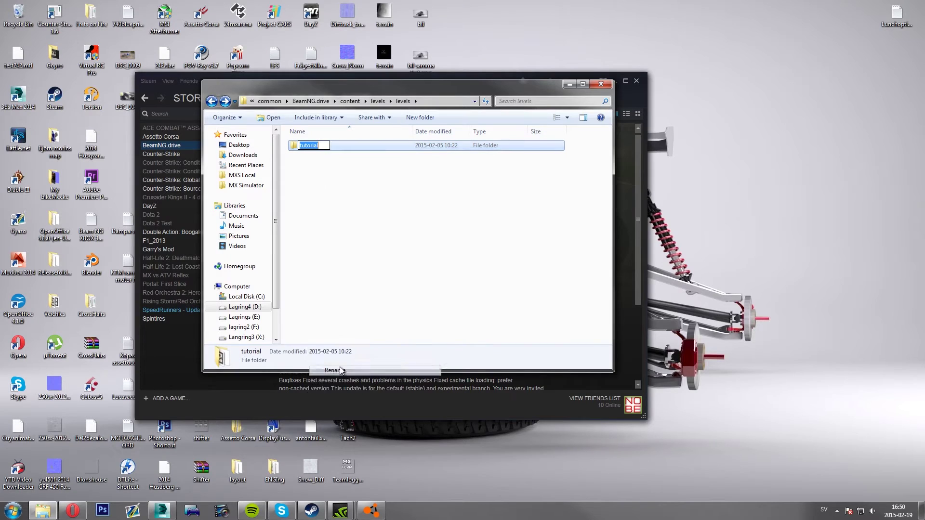
left_click(304, 149)
type("T")
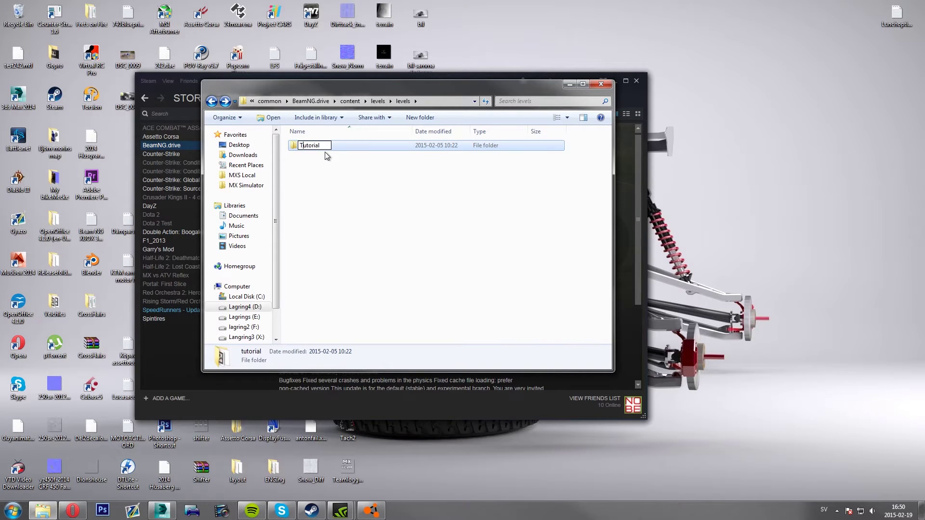
key("Return")
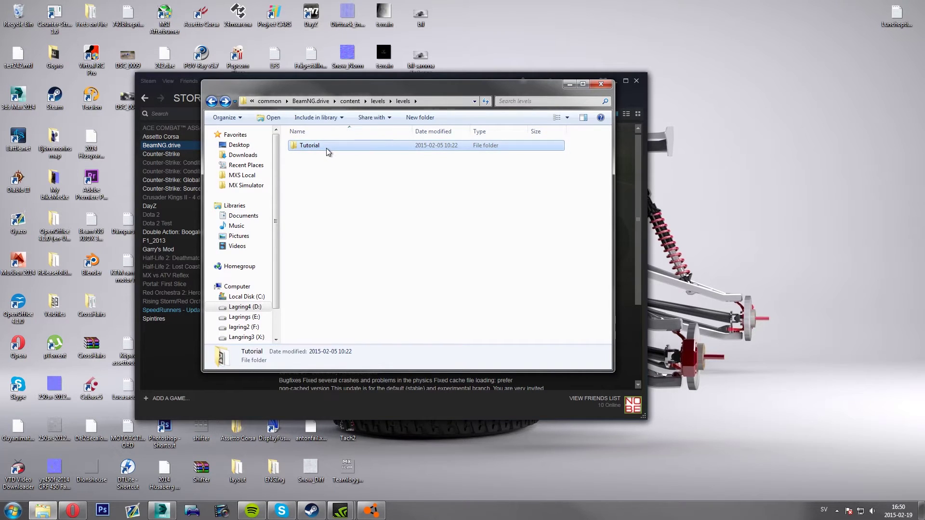
Return to the main BeamNG.drive folder and check the levels folder located there.
key("BackSpace")
key("BackSpace")
key("BackSpace")
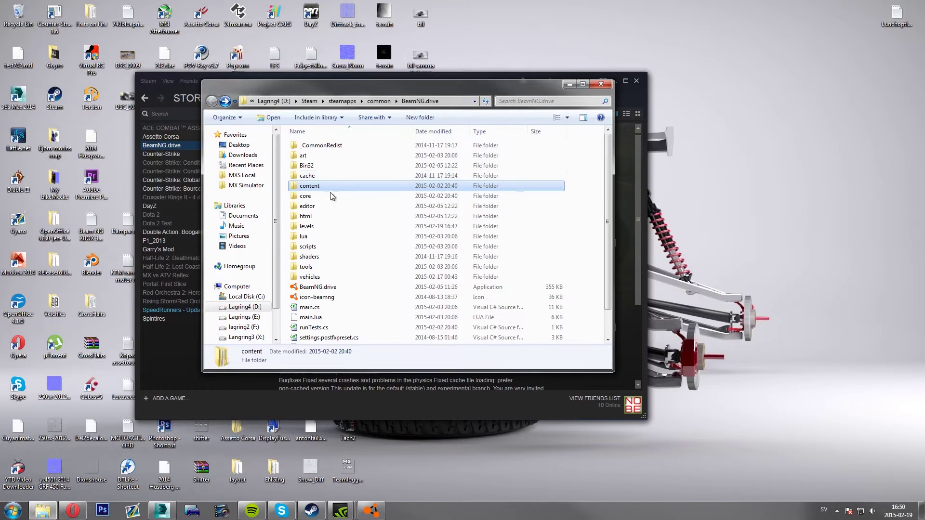
double_click(316, 225)
key("BackSpace")
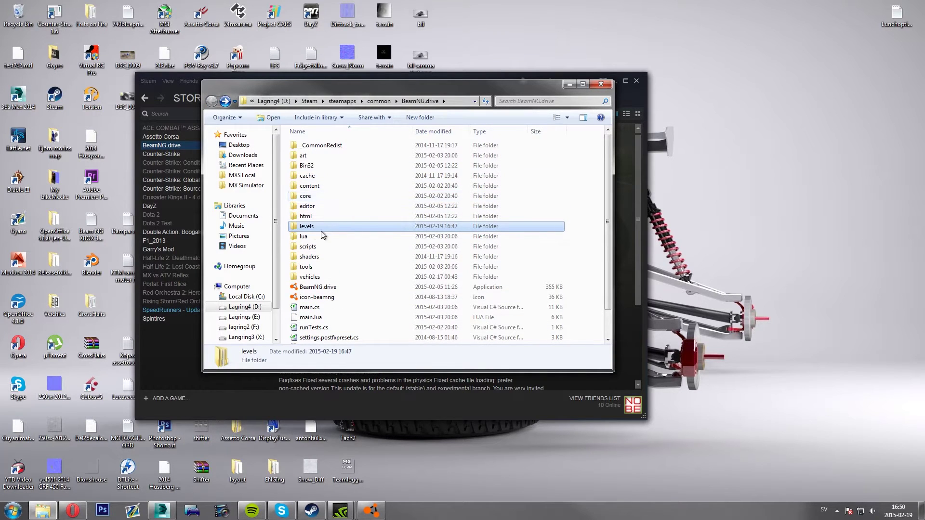
mouse_move(316, 228)
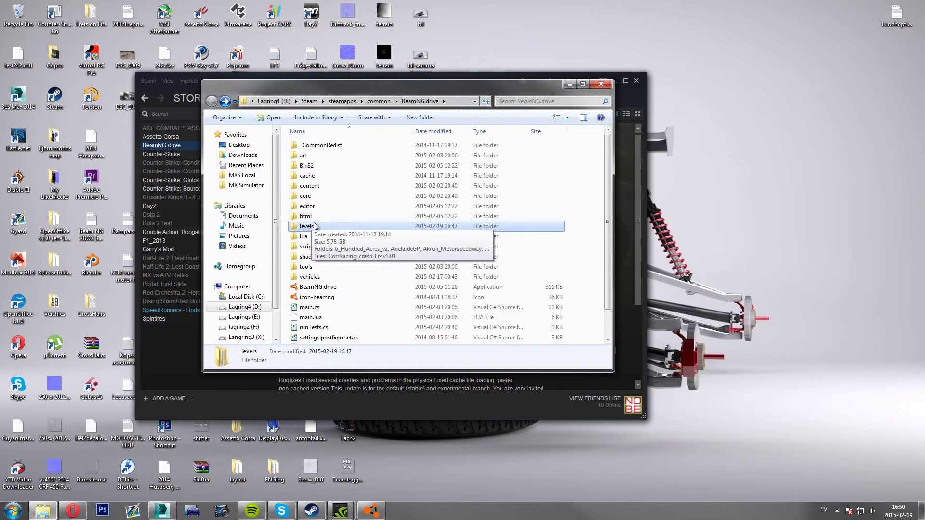
Look through the map folders in the main BeamNG.drive levels folder and return to the main folder.
left_click(333, 268)
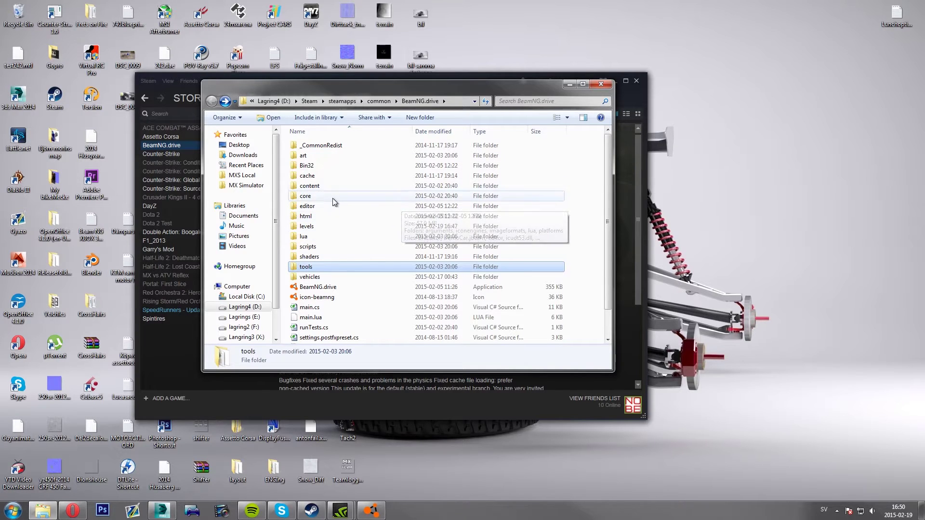
double_click(316, 226)
scroll(331, 224, "down", 6)
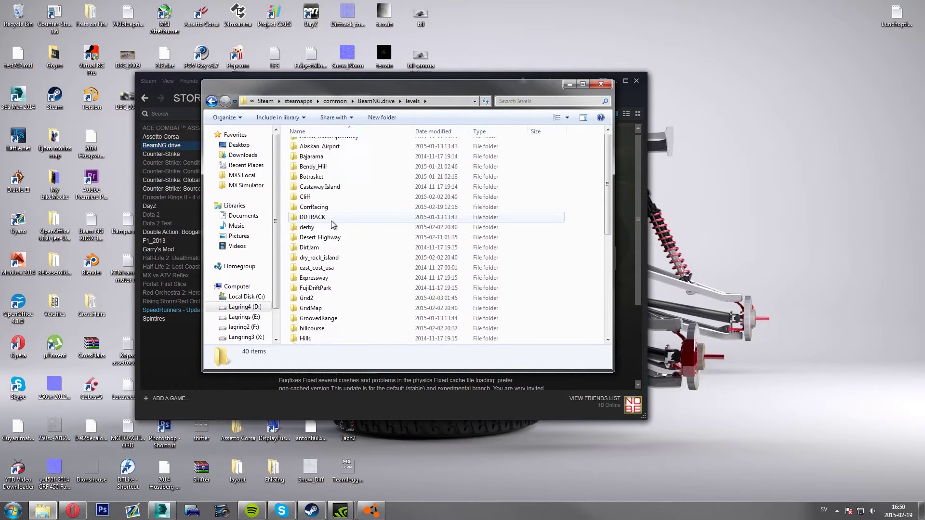
scroll(332, 224, "up", 3)
key("BackSpace")
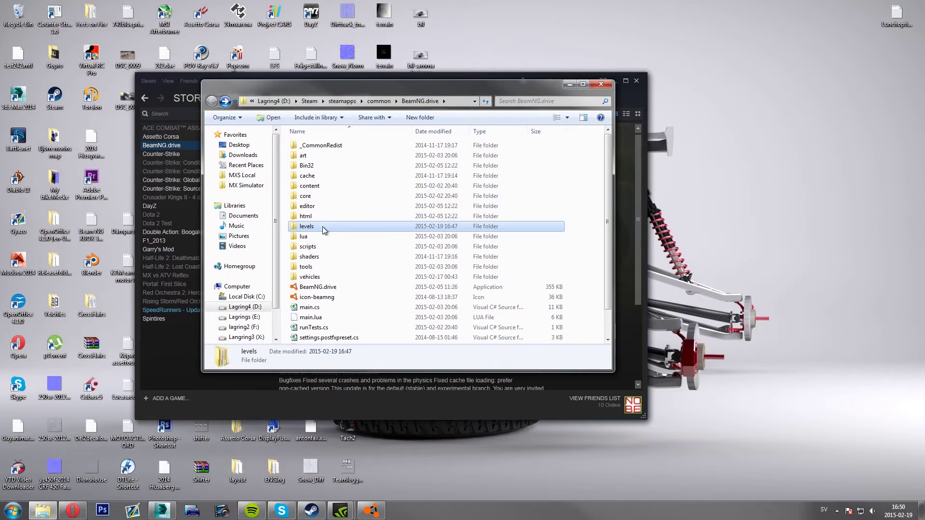
Check the extracted levels folder inside content\levels and return to the main BeamNG.drive folder.
double_click(318, 187)
double_click(316, 145)
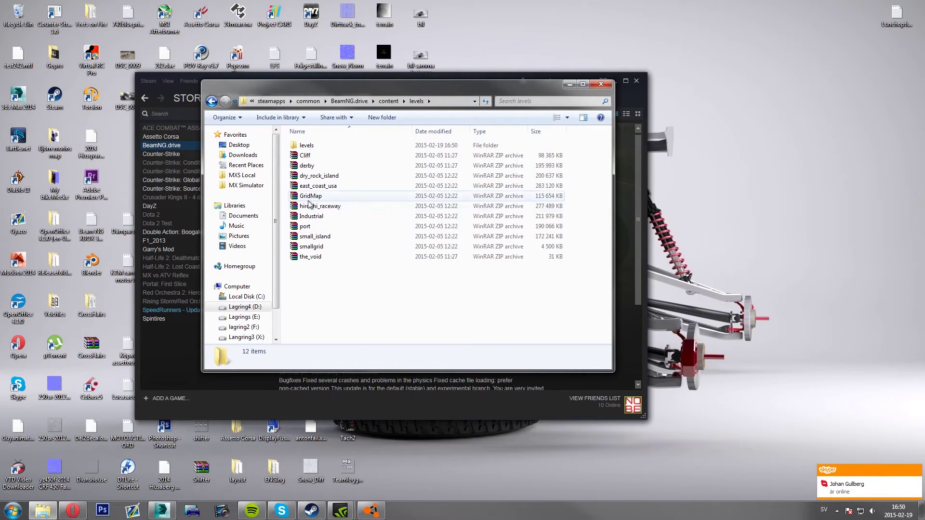
double_click(320, 145)
key("BackSpace")
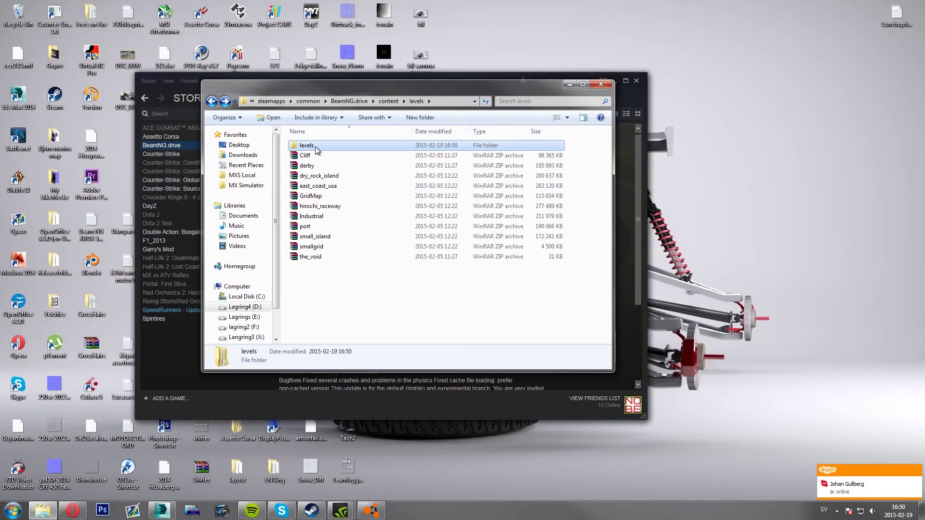
key("BackSpace")
key("BackSpace")
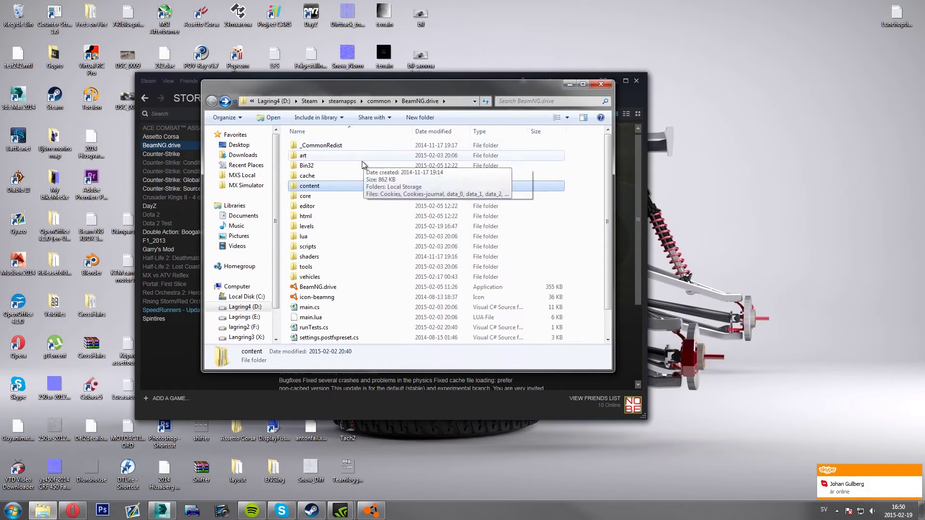
scroll(439, 193, "down", 1)
scroll(440, 189, "up", 1)
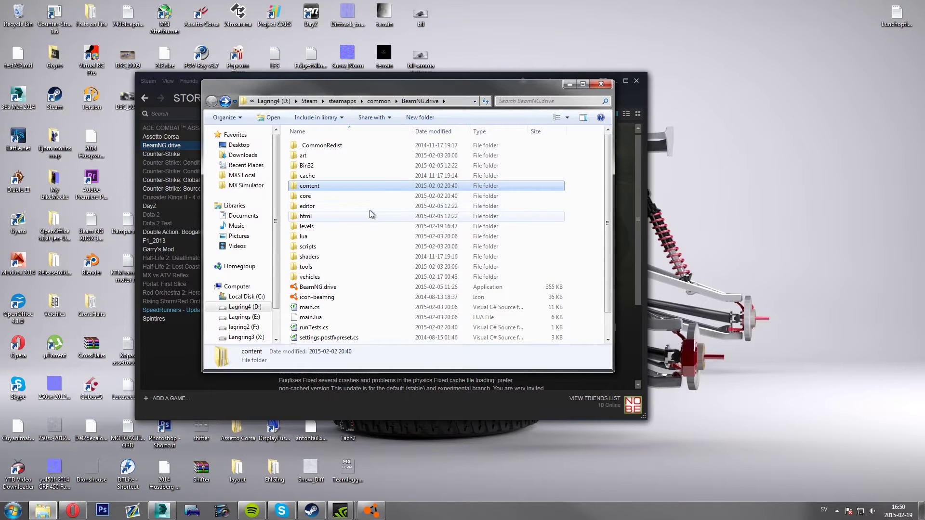
Transfer the Tutorial folder from content\levels\levels into the main BeamNG.drive levels folder and locate it there.
double_click(318, 188)
double_click(320, 146)
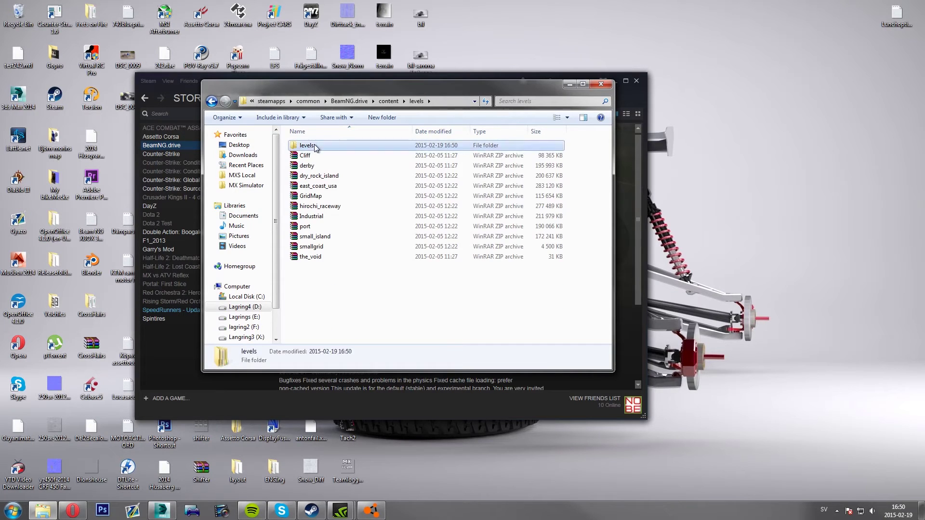
double_click(332, 146)
left_click(337, 148)
key("BackSpace")
key("BackSpace")
key("BackSpace")
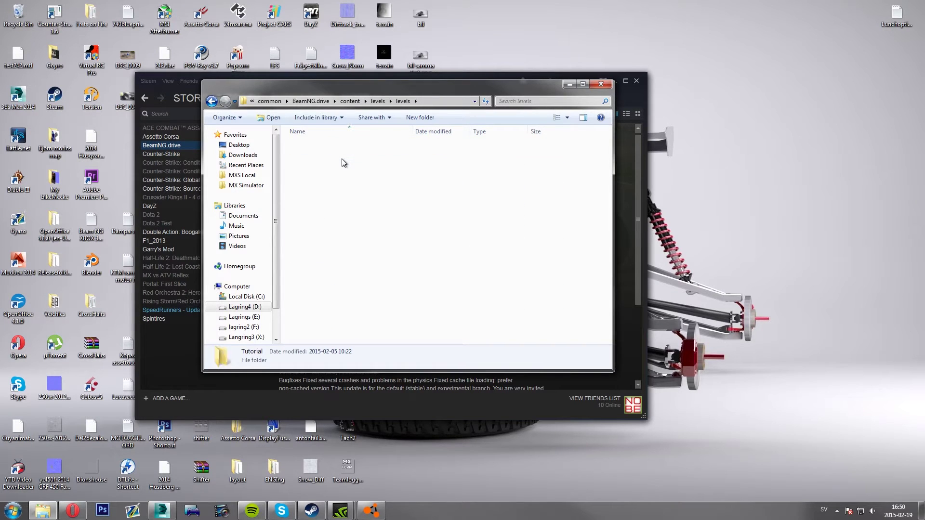
double_click(308, 226)
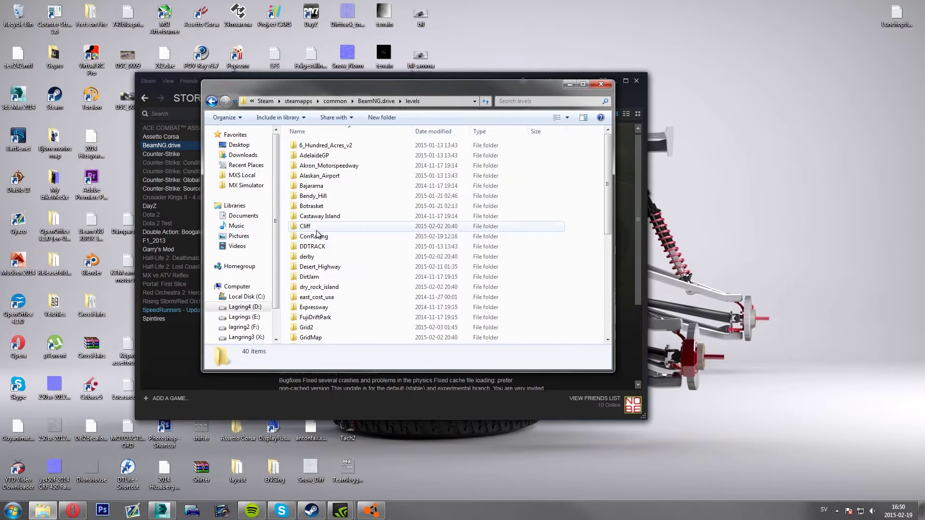
key("t")
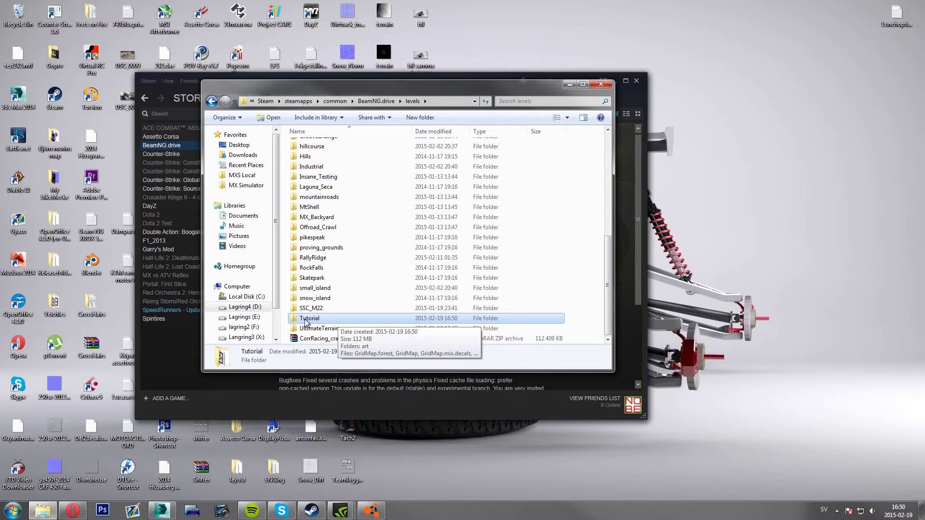
Open the Tutorial folder and rename the GridMap_preview image as Tutorial_preview.
double_click(319, 319)
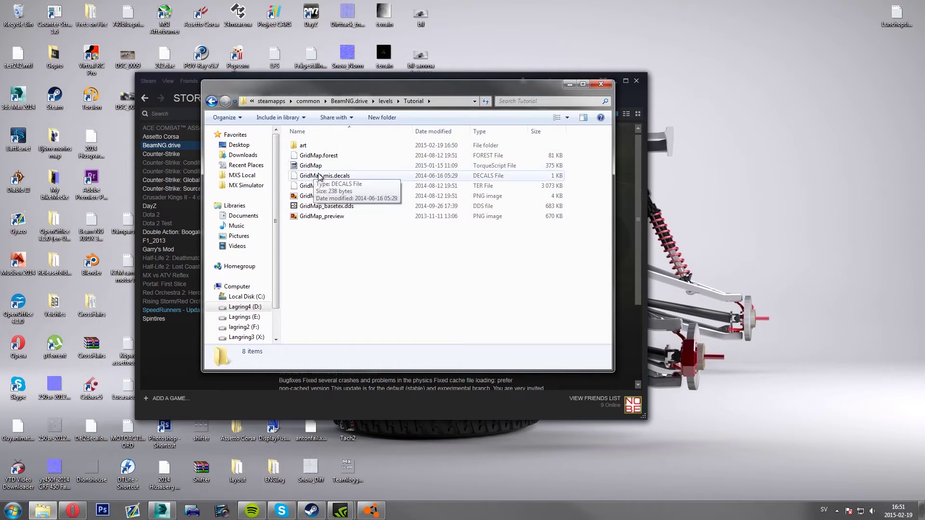
right_click(313, 218)
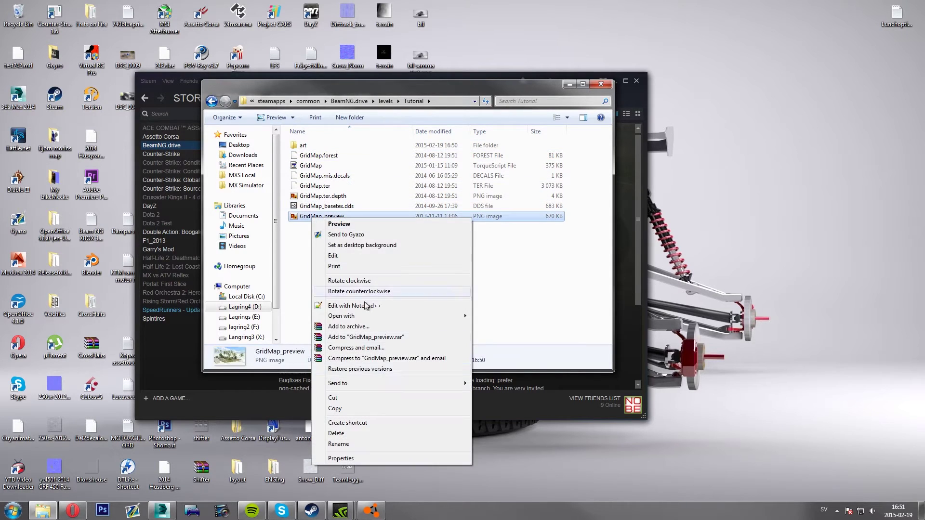
left_click(371, 442)
left_click_drag(322, 219, 269, 216)
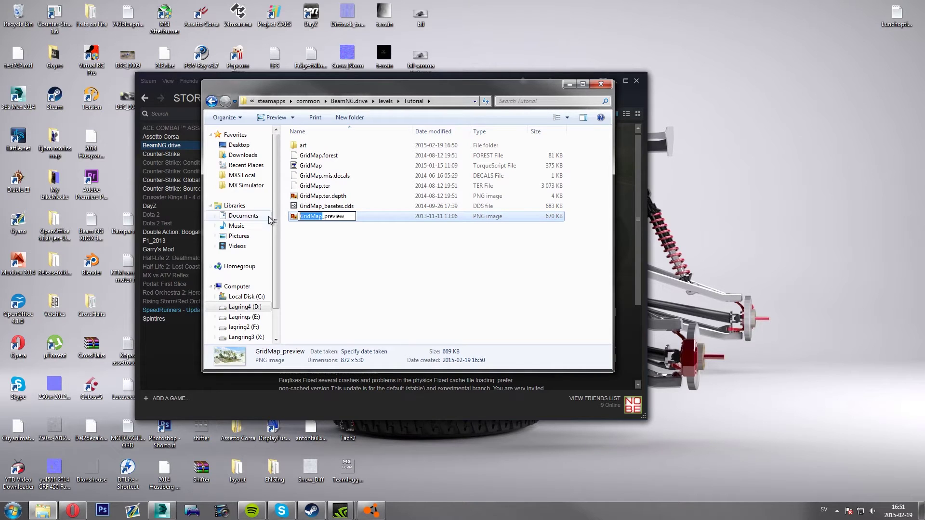
type("Tutorial")
key("Return")
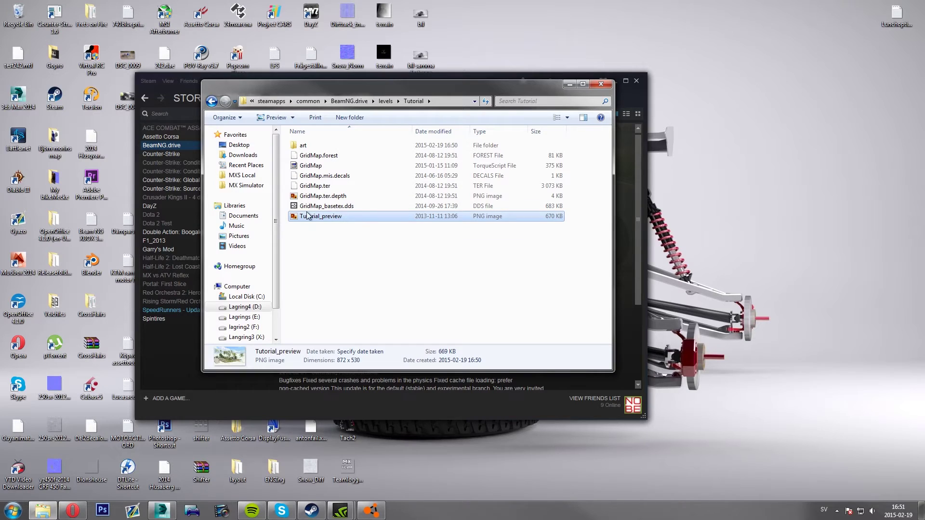
Compare the name prefix of the preview image with the map folder's name in the levels folder.
right_click(309, 216)
left_click(339, 439)
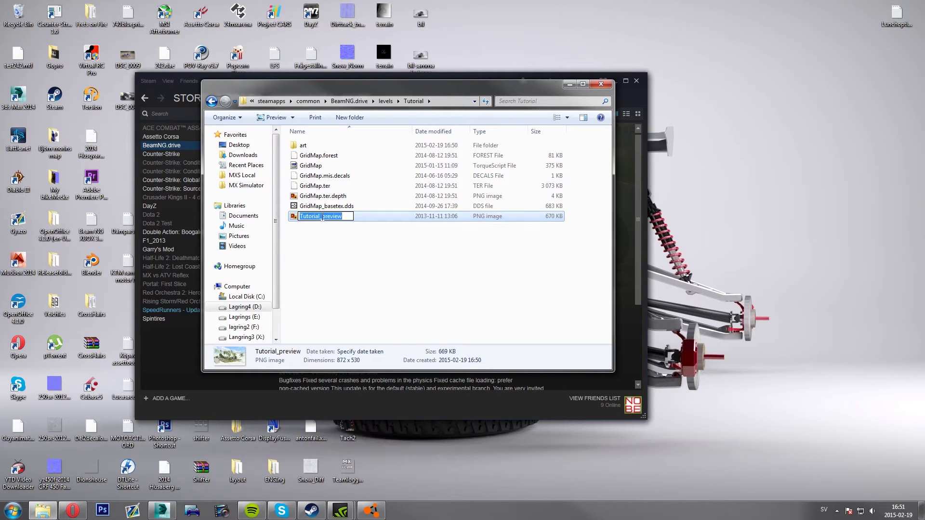
left_click_drag(319, 216, 270, 213)
left_click(389, 101)
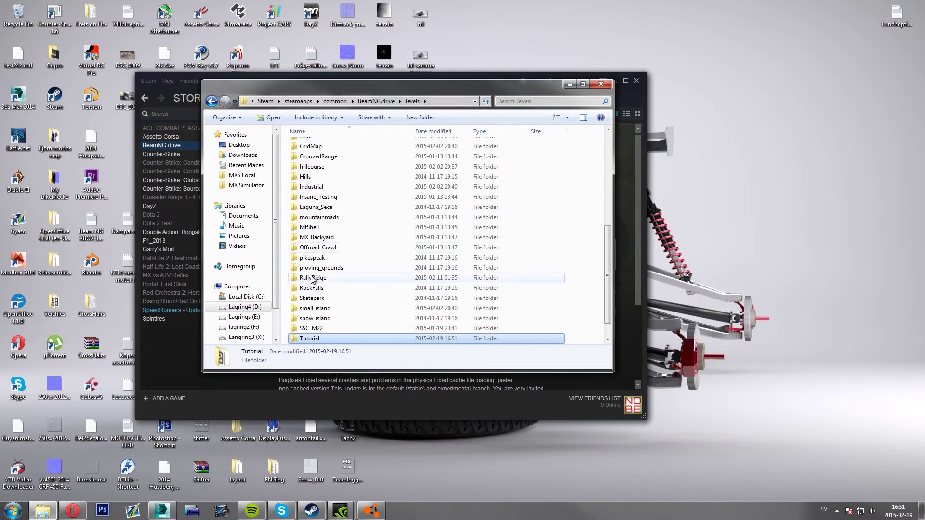
Reopen the Tutorial folder and try renaming GridMap_basetex.dds as Tutorial.dds.
double_click(329, 340)
left_click(321, 206)
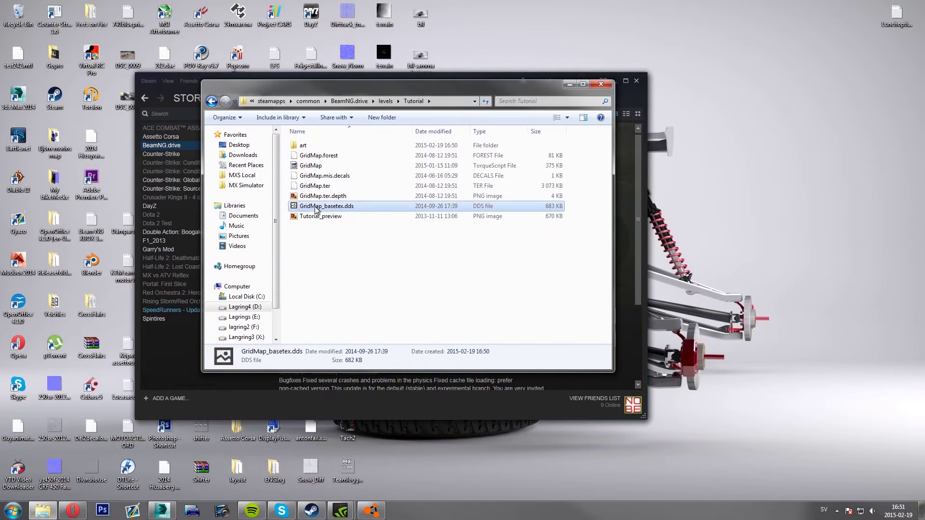
right_click(296, 207)
left_click(327, 421)
type("Tutorial.dds")
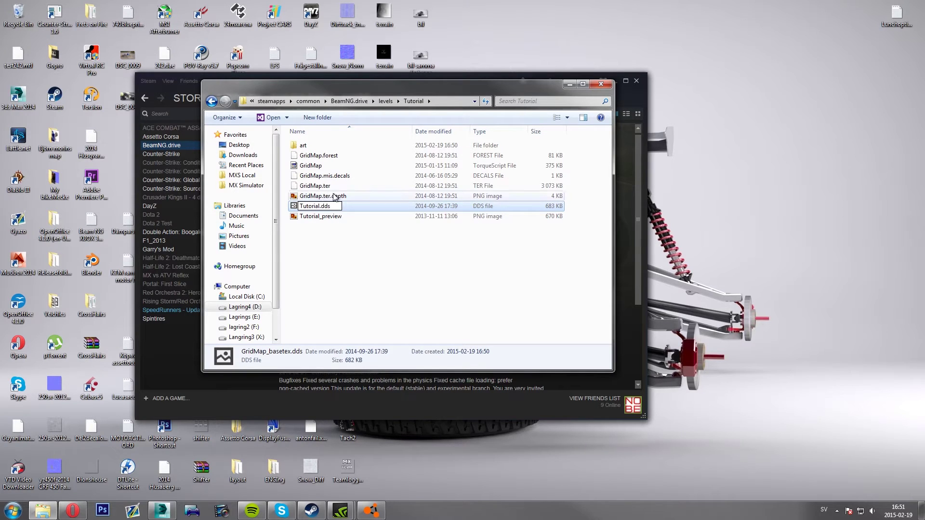
right_click(327, 195)
left_click(379, 422)
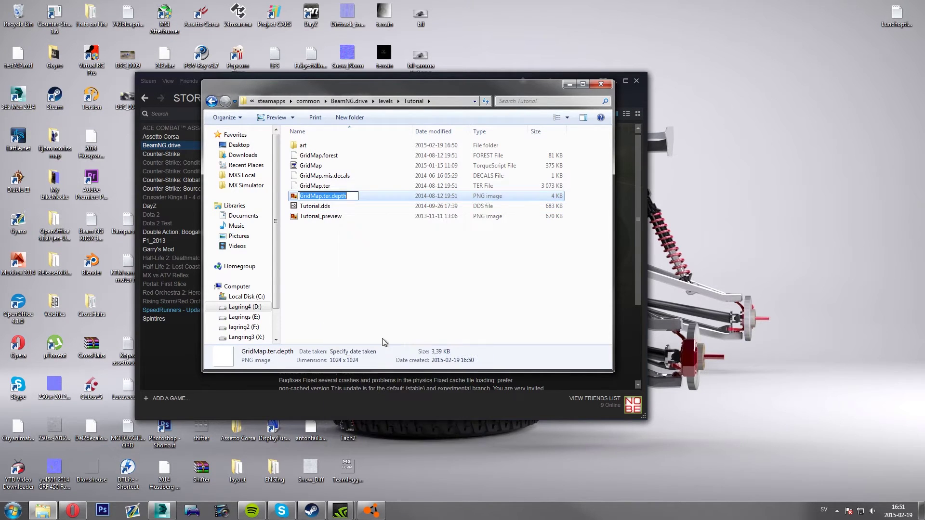
left_click(373, 288)
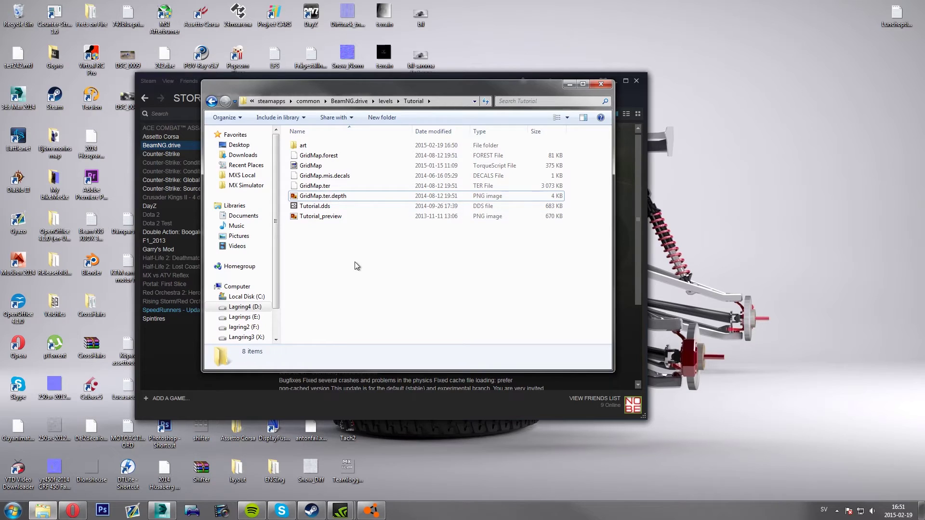
Rename the preview image in the Tutorial folder from GridMap_preview to Tutorial_preview.
left_click(328, 217)
right_click(310, 218)
left_click(362, 440)
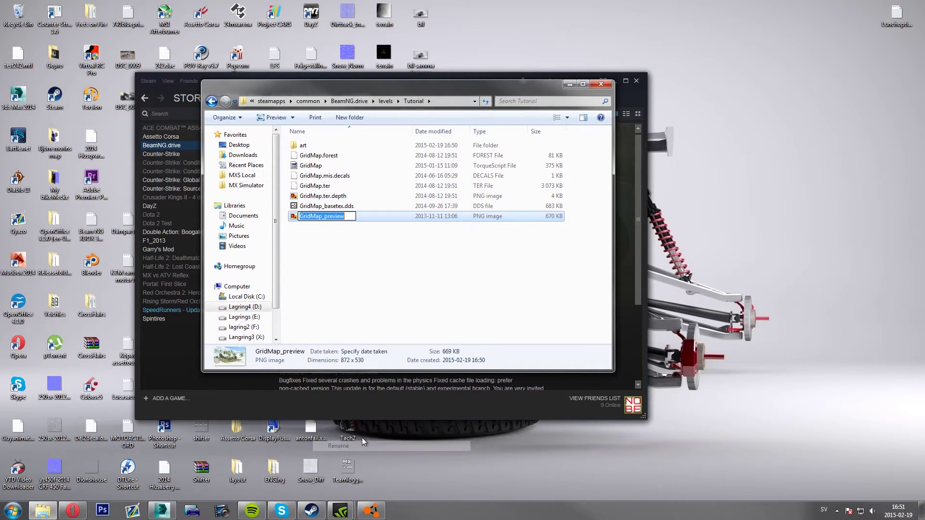
type("Tutorial_preview")
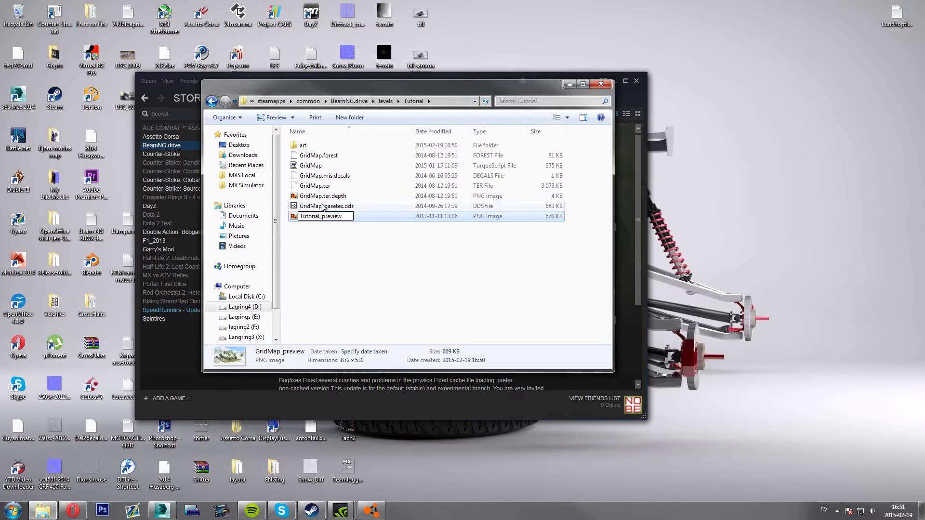
Rename GridMap_basetex.dds as Tutorial_basetex.dds, replacing only the map name prefix.
right_click(321, 206)
left_click(346, 367)
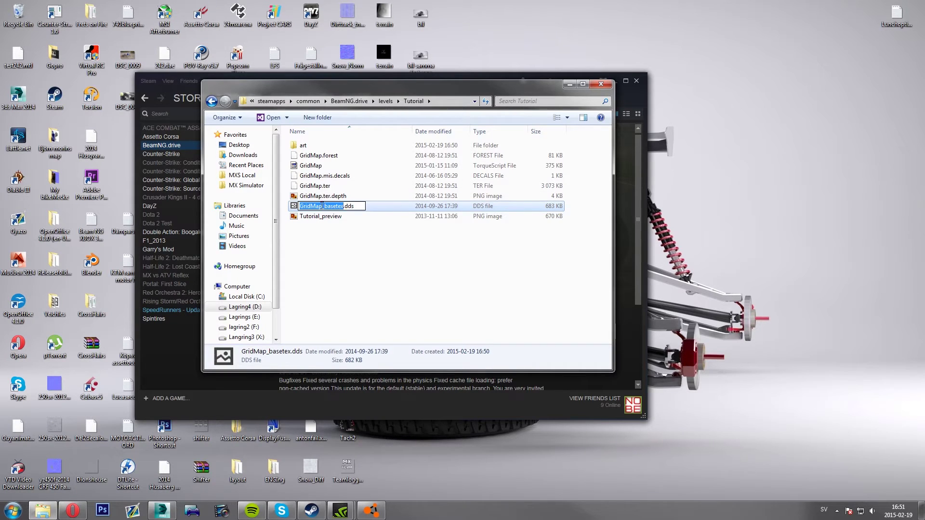
left_click_drag(320, 206, 300, 206)
type("Tutorial")
key("Return")
Rename the GridMap.ter.depth image as Tutorial.ter.depth.
right_click(320, 195)
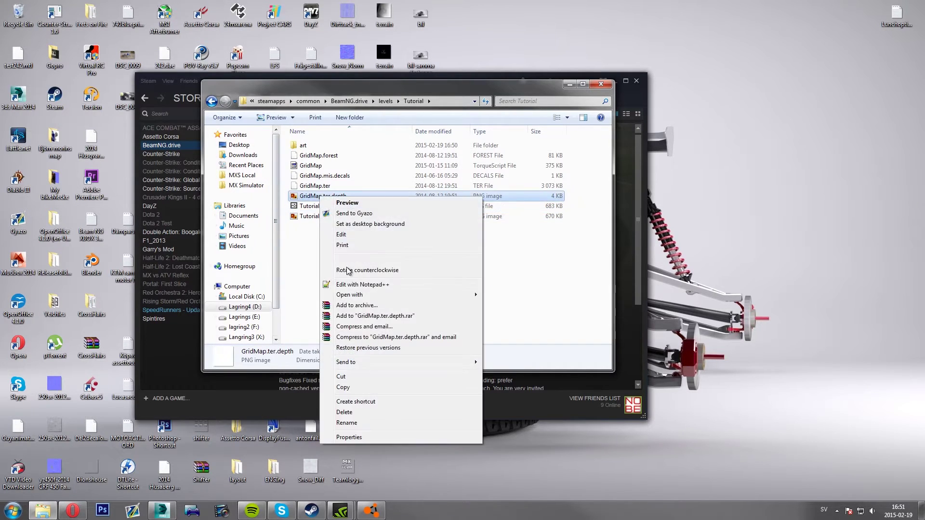
left_click(348, 423)
left_click_drag(321, 195, 270, 195)
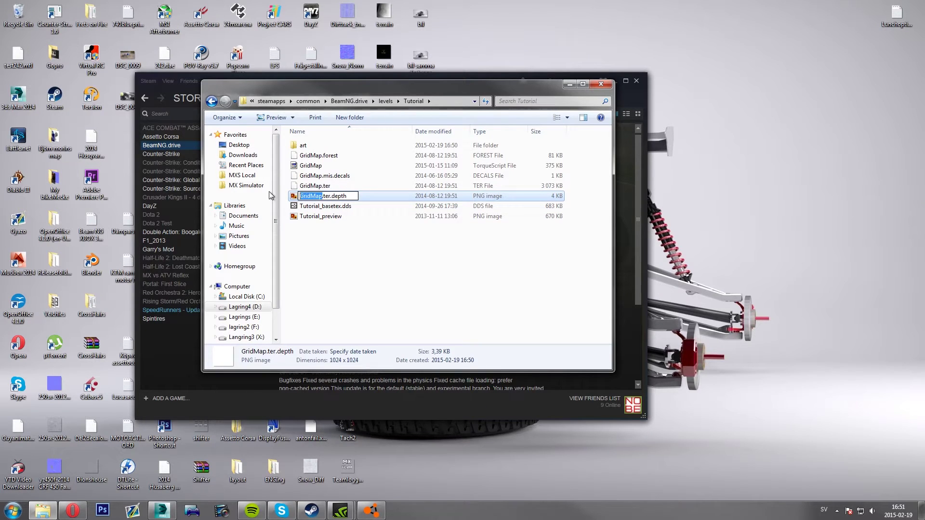
type("Tutorial")
key("Return")
Rename the GridMap.ter terrain file as Tutorial.ter.
right_click(312, 186)
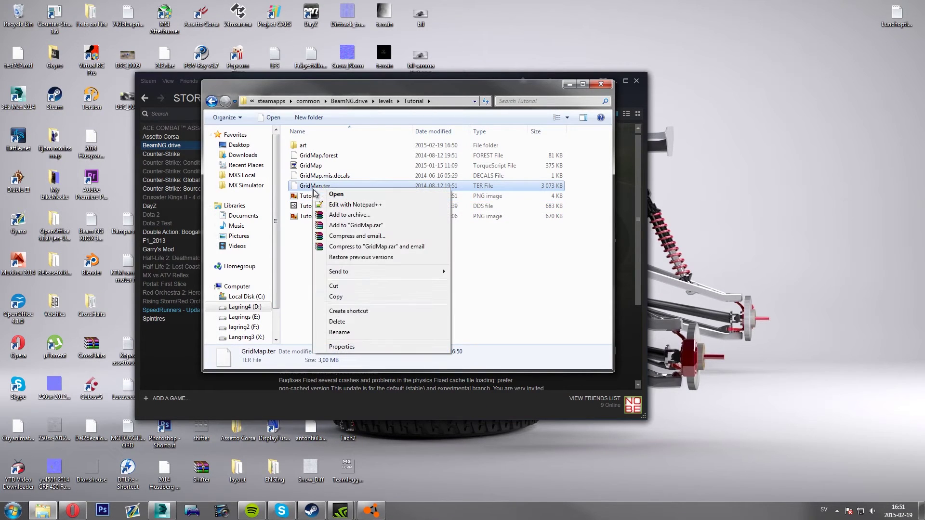
left_click(355, 333)
type("Tutorial")
key("Return")
Rename the GridMap.mis.decals file as Tutorial.mis.decals.
right_click(319, 177)
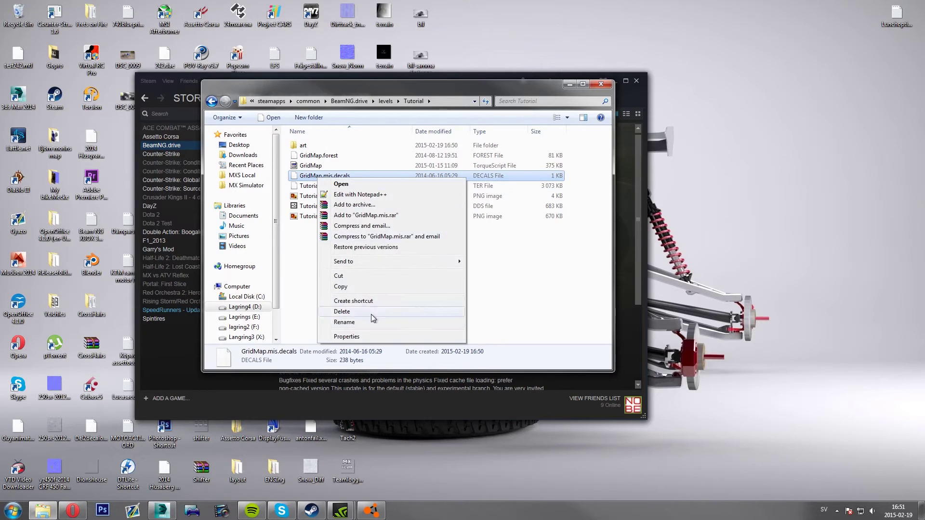
left_click(372, 322)
left_click_drag(322, 176, 296, 180)
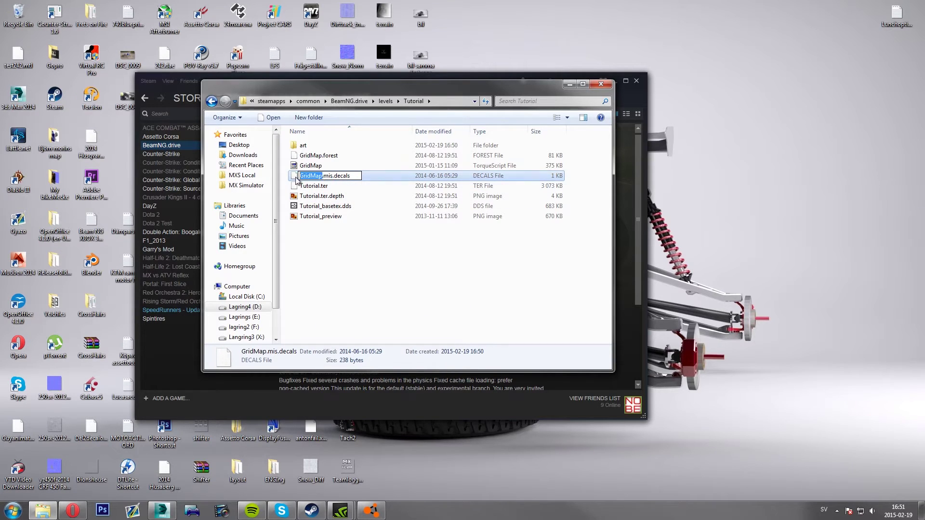
type("Tutorial")
key("Return")
Rename the GridMap TorqueScript file as Tutorial.
right_click(316, 166)
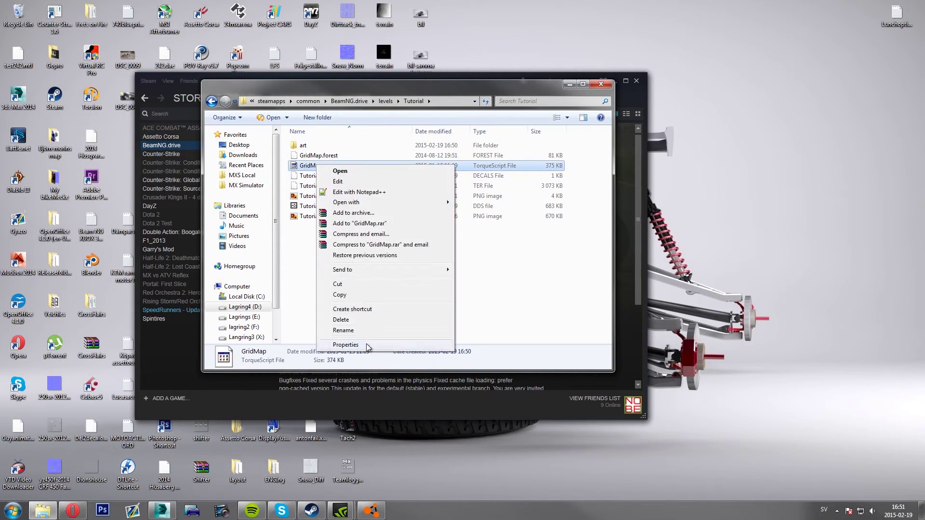
left_click(344, 331)
type("Tutorial")
key("Return")
Rename the GridMap.forest file as Tutorial.forest.
right_click(319, 156)
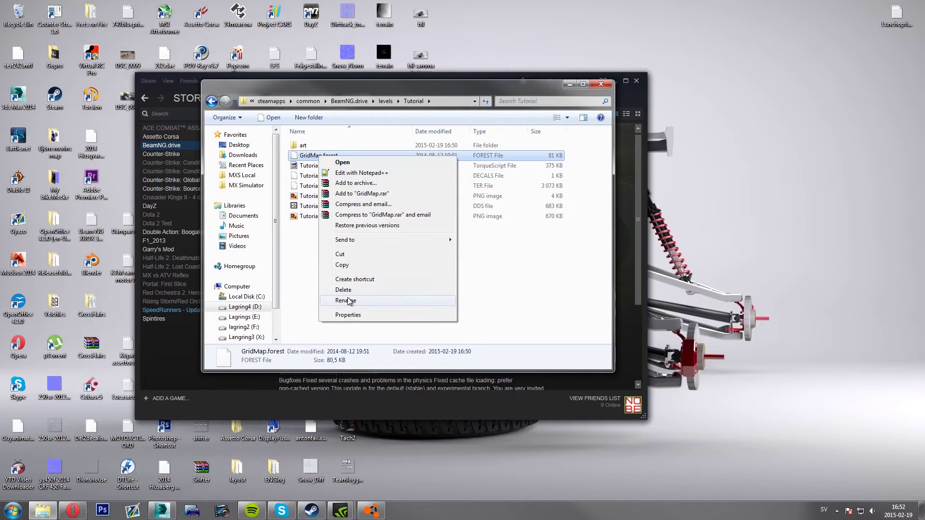
left_click(346, 300)
left_click_drag(322, 156, 300, 157)
type("Tutorial")
key("Return")
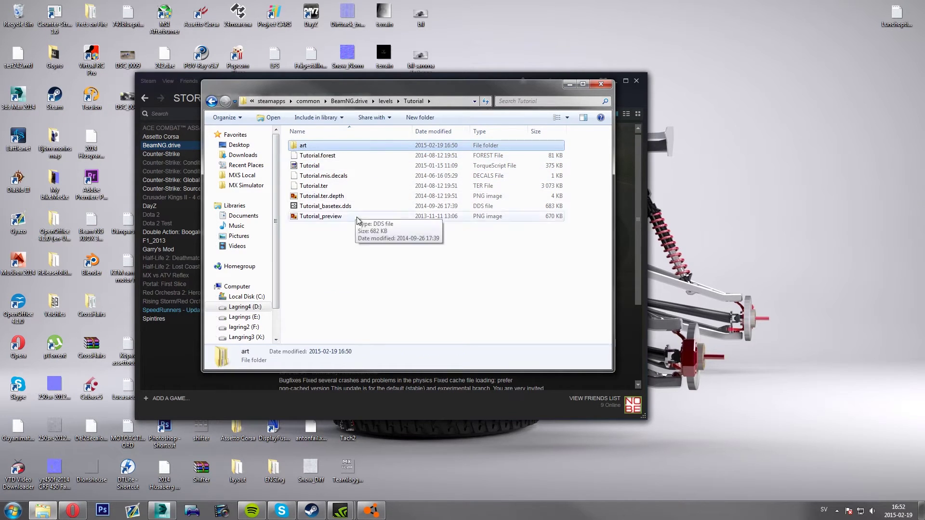
left_click(360, 252)
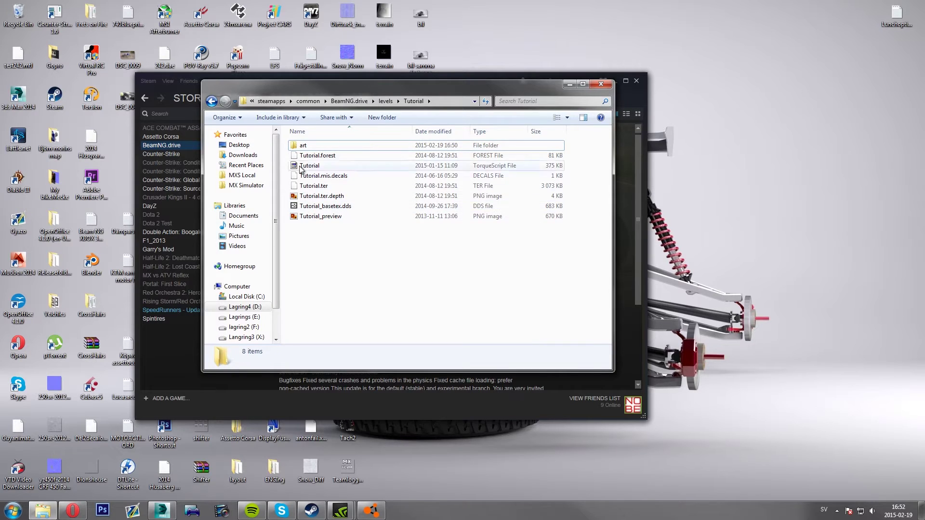
double_click(314, 146)
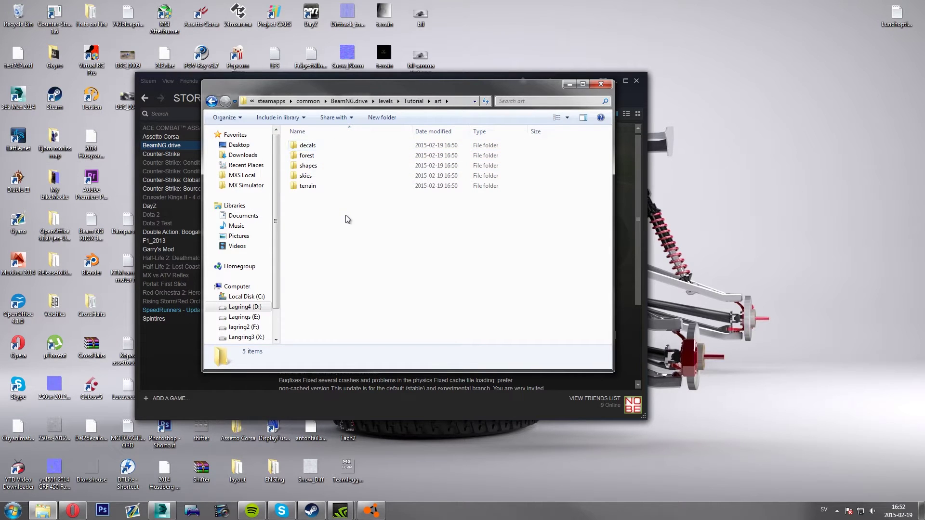
double_click(310, 147)
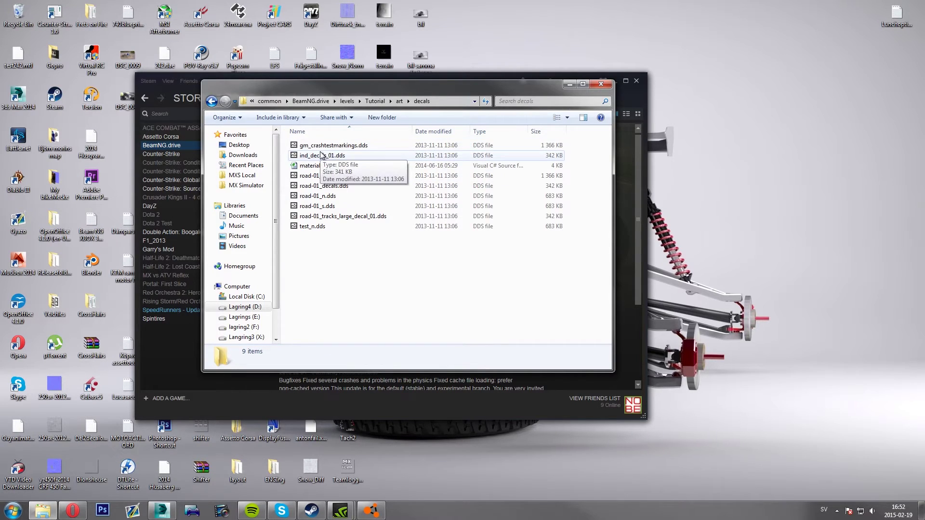
key("BackSpace")
key("BackSpace")
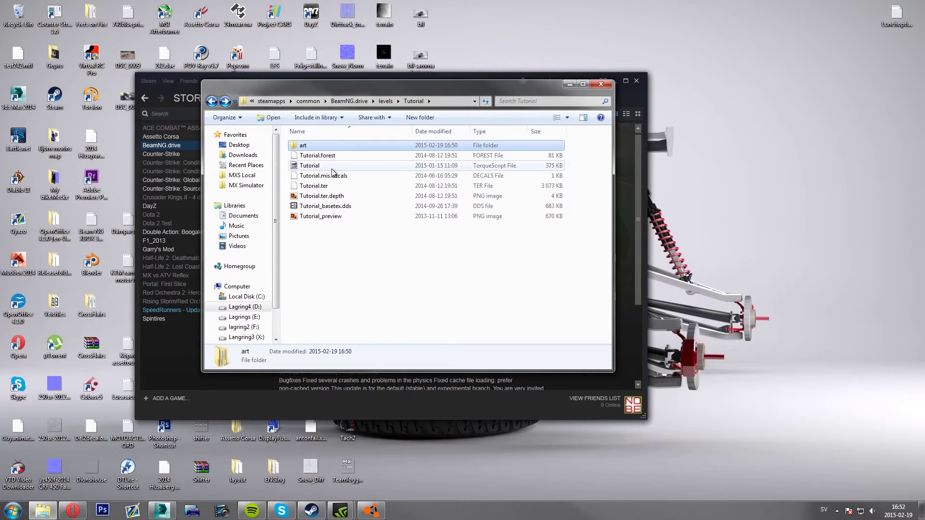
Open materials.cs from the Tutorial level's art/decals folder in Notepad++.
double_click(307, 146)
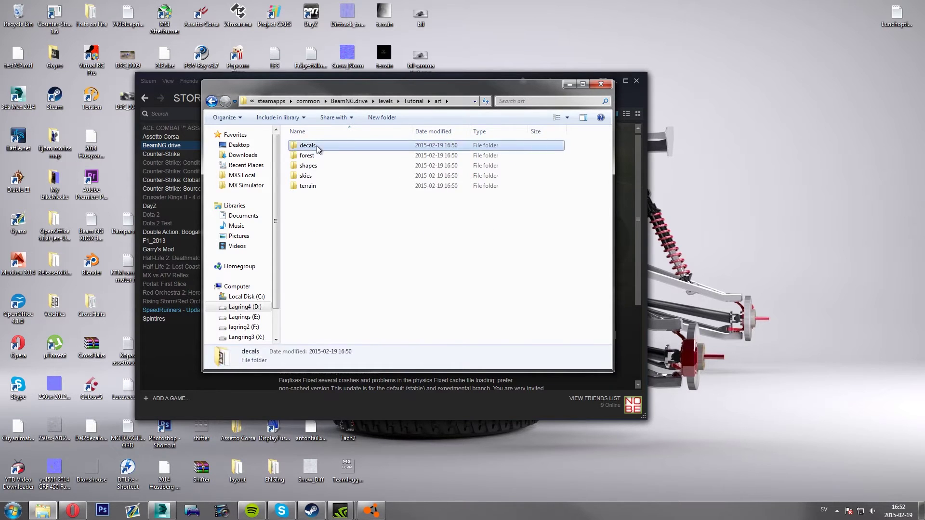
double_click(317, 145)
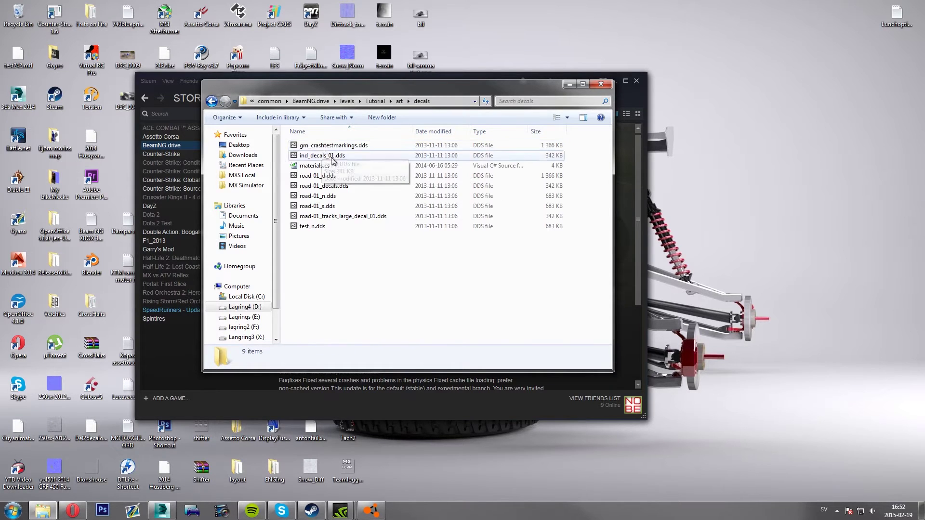
left_click(309, 169)
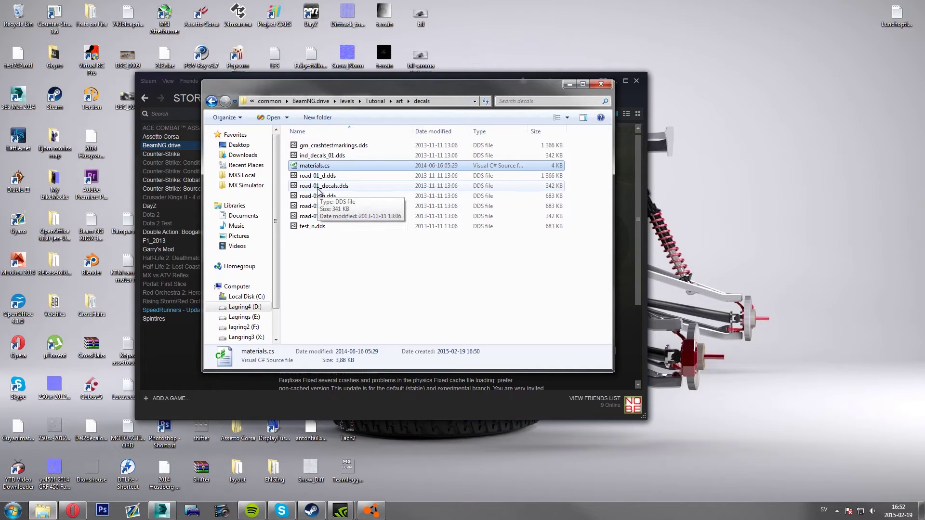
right_click(319, 168)
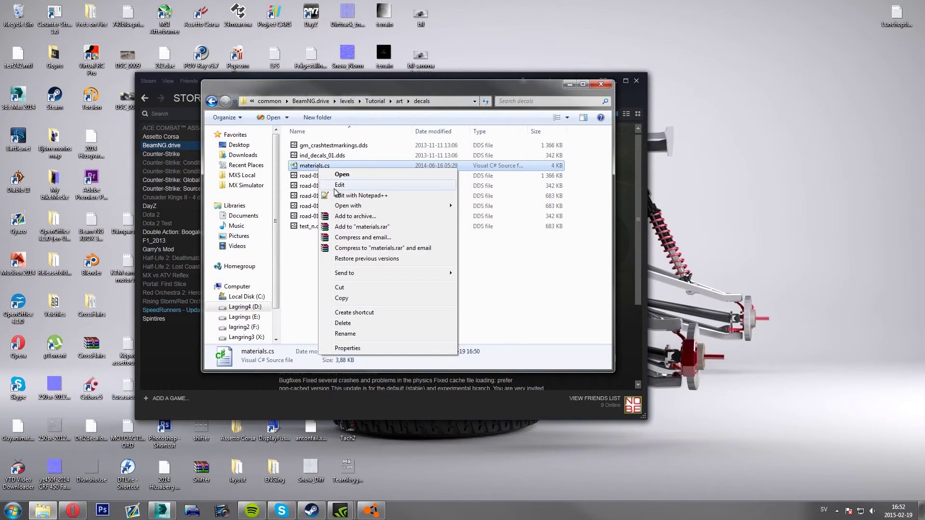
left_click(339, 195)
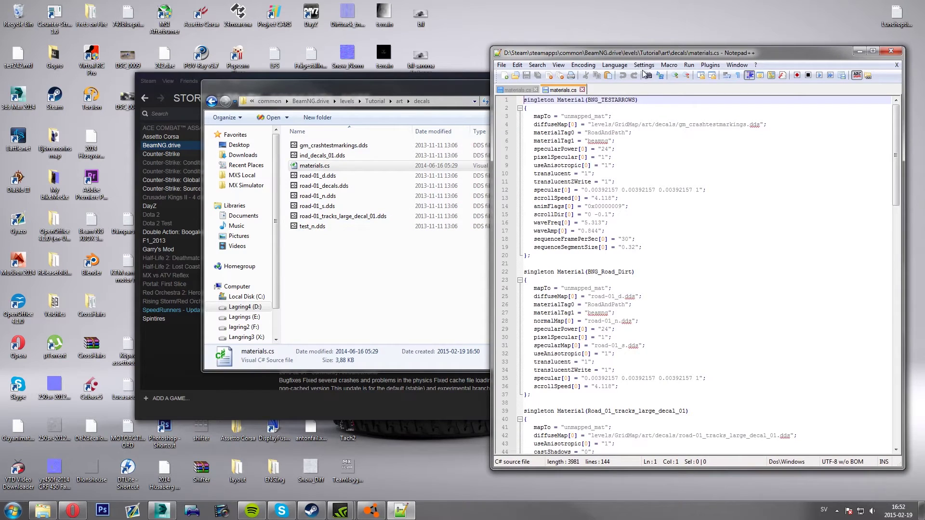
left_click_drag(645, 52, 645, 52)
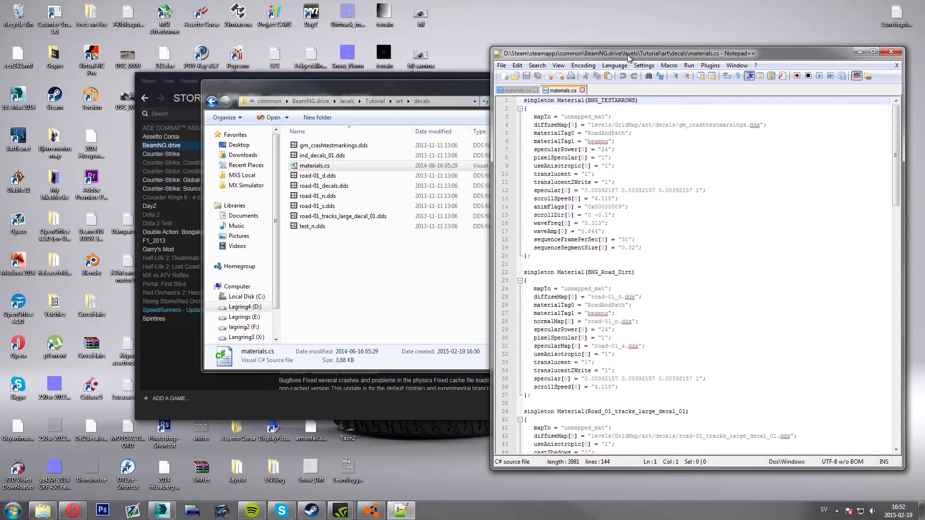
left_click_drag(627, 54, 560, 54)
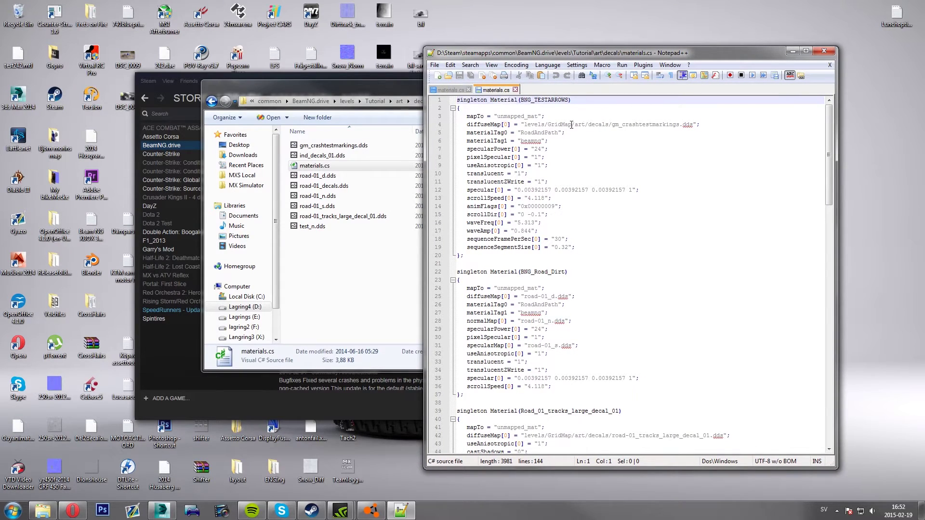
Set GridMap as the text to find in the decals materials.cs file.
double_click(570, 124)
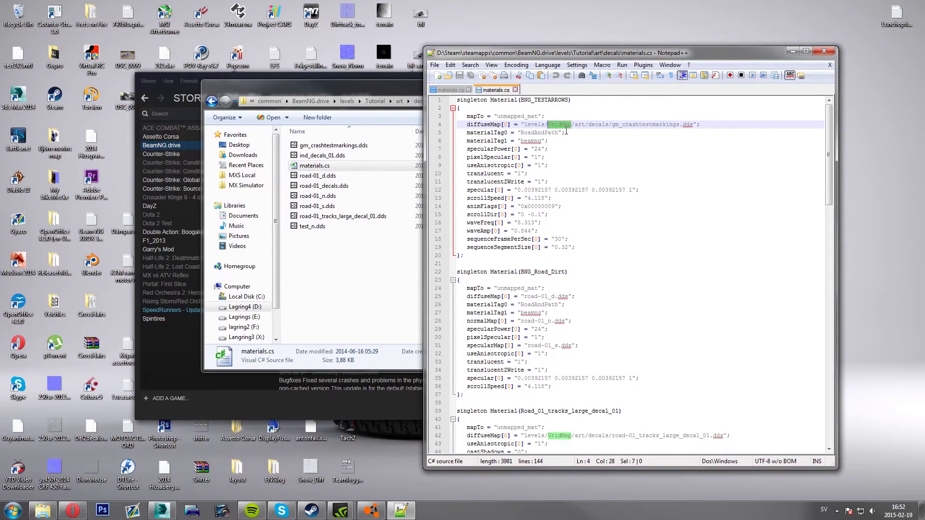
key("ctrl+f")
left_click_drag(564, 189, 254, 124)
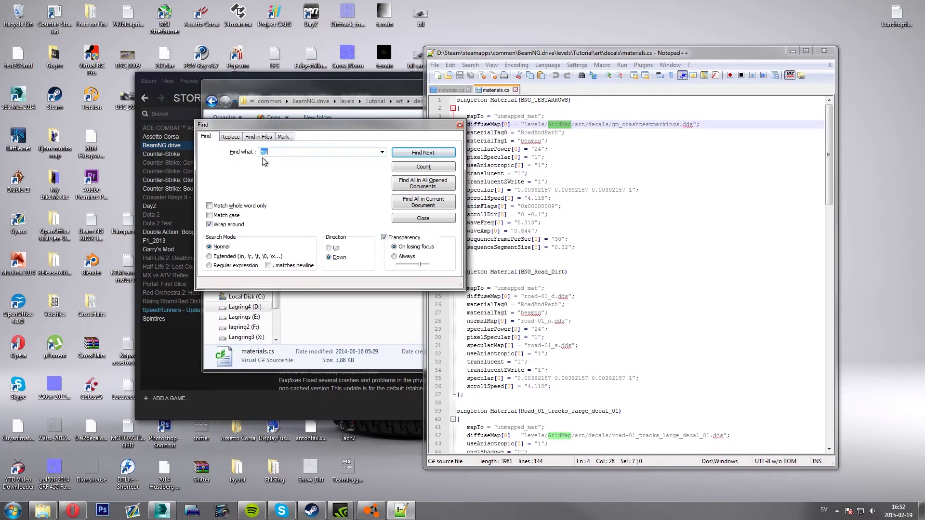
left_click(232, 138)
left_click_drag(267, 127, 299, 134)
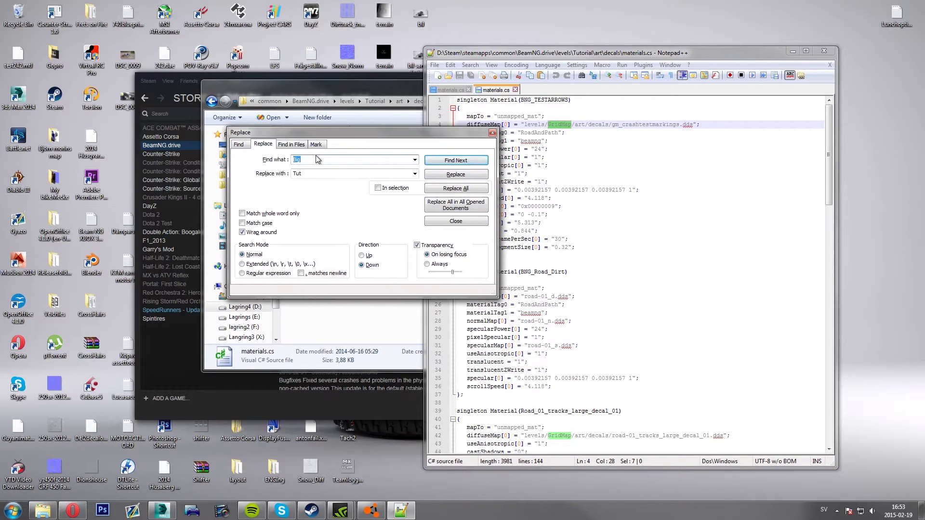
left_click(240, 144)
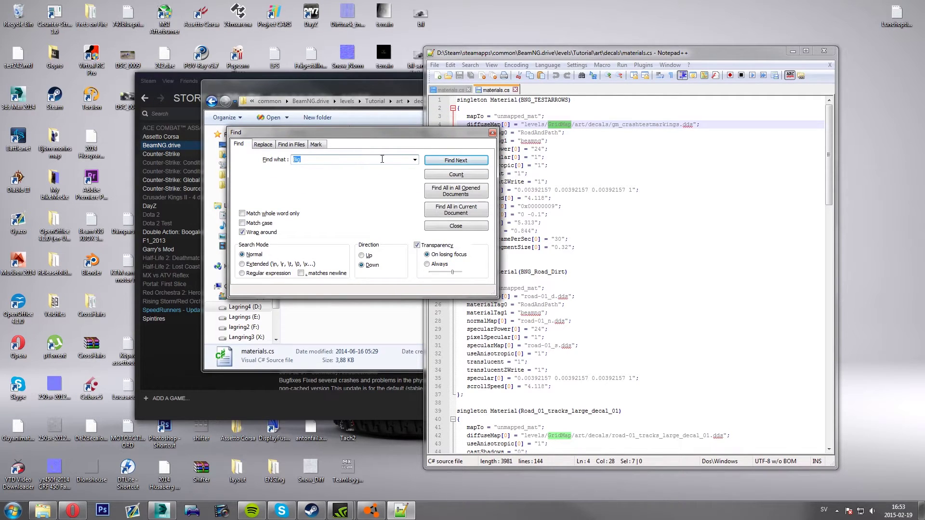
left_click(415, 160)
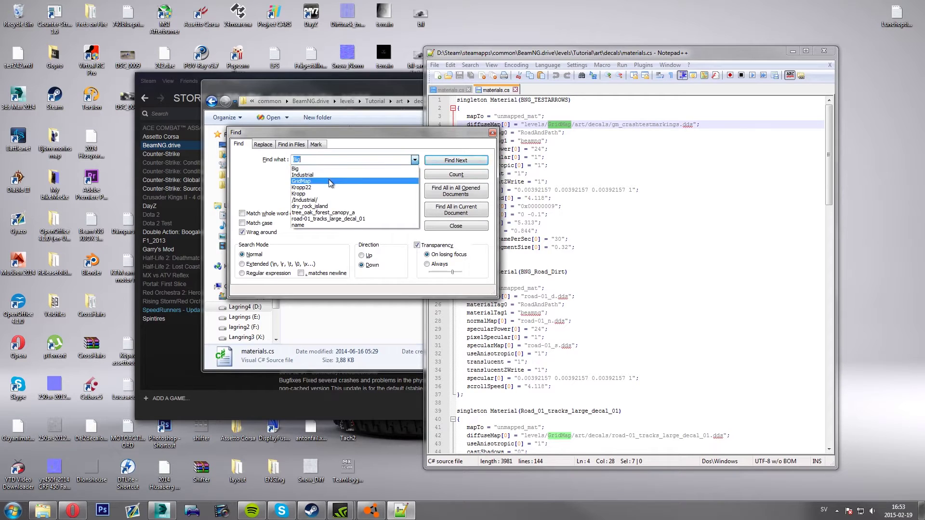
left_click(328, 180)
Replace all occurrences of GridMap with Tutorial in the decals materials.cs file.
left_click(263, 144)
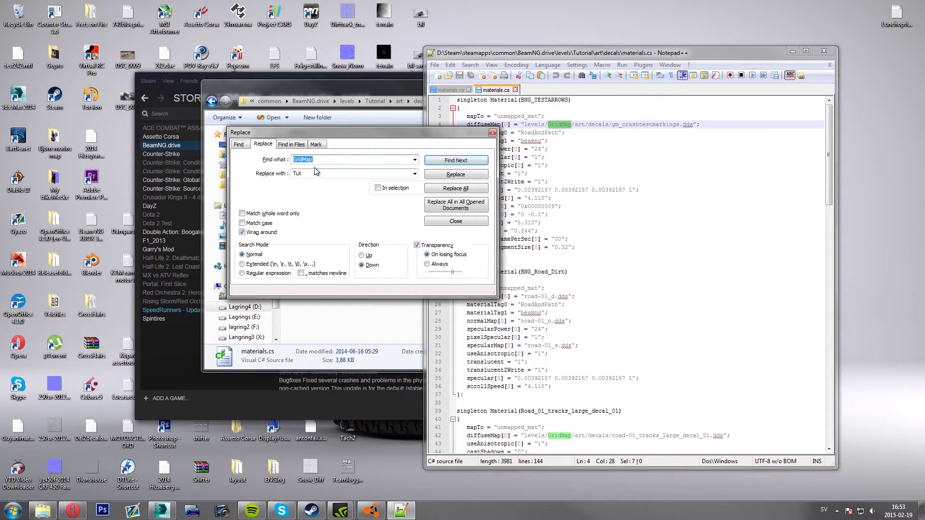
key("Tab")
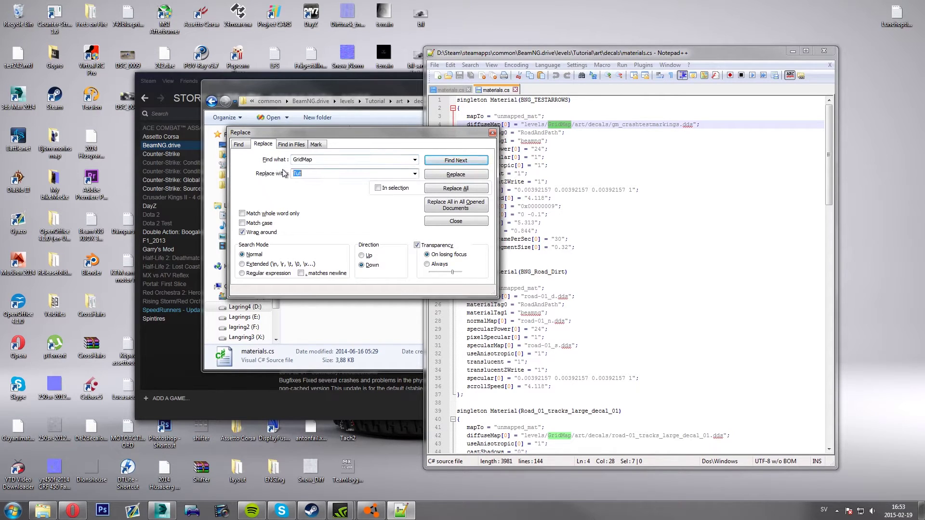
left_click_drag(327, 135, 345, 139)
type("Tutorial")
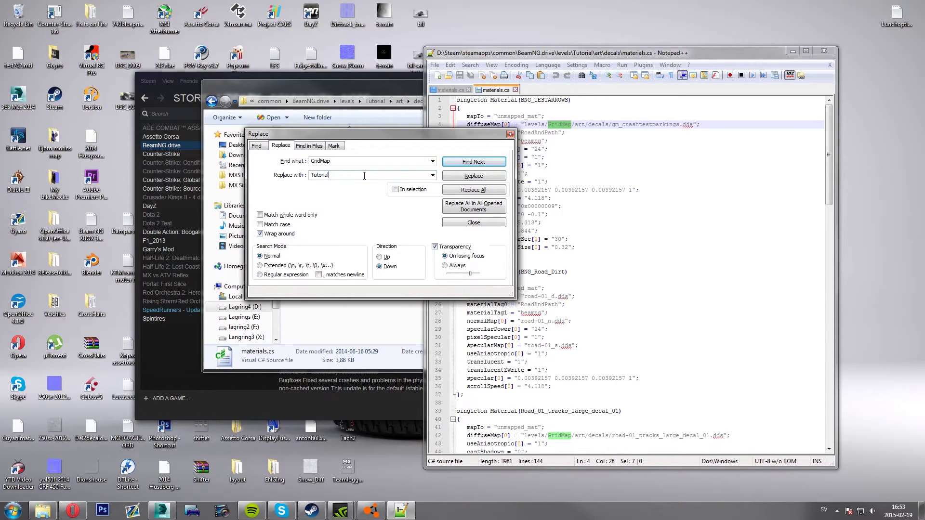
left_click(468, 192)
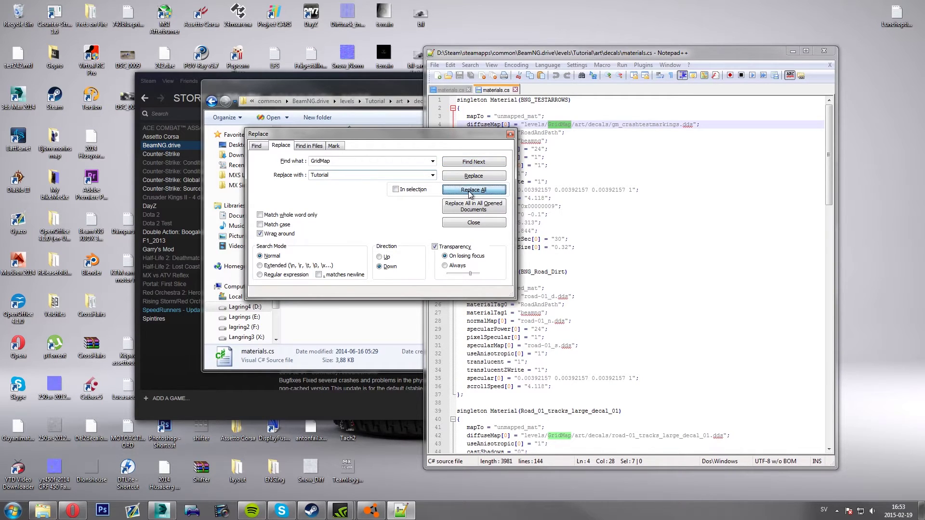
left_click(567, 437)
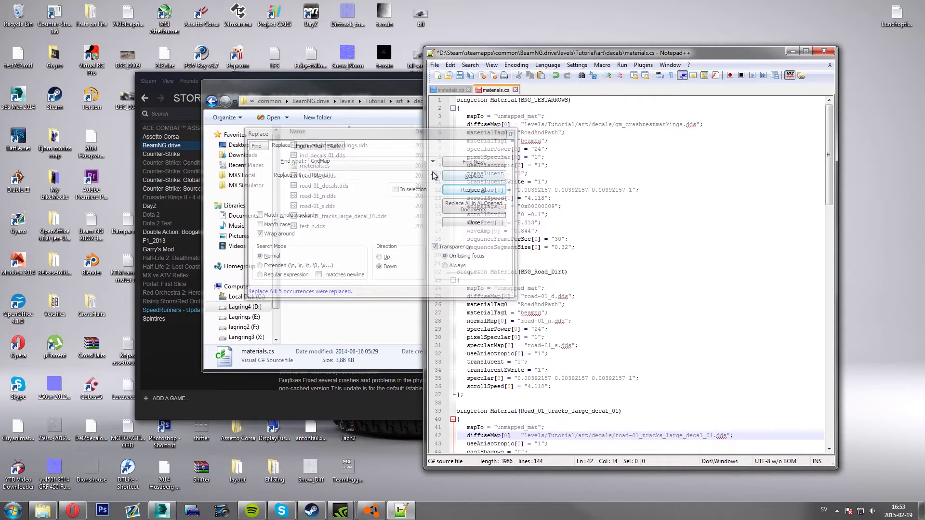
left_click(510, 135)
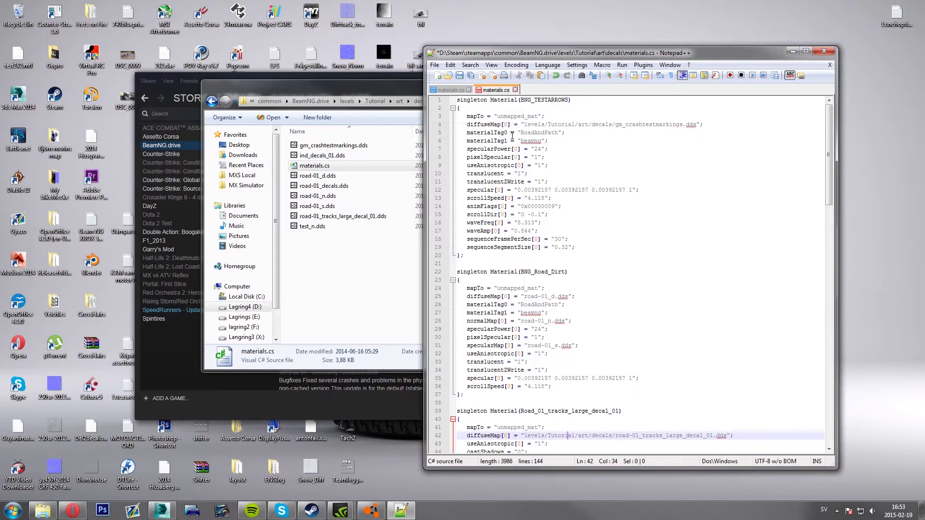
Save the decals materials.cs file and close both open materials.cs documents.
left_click(462, 90)
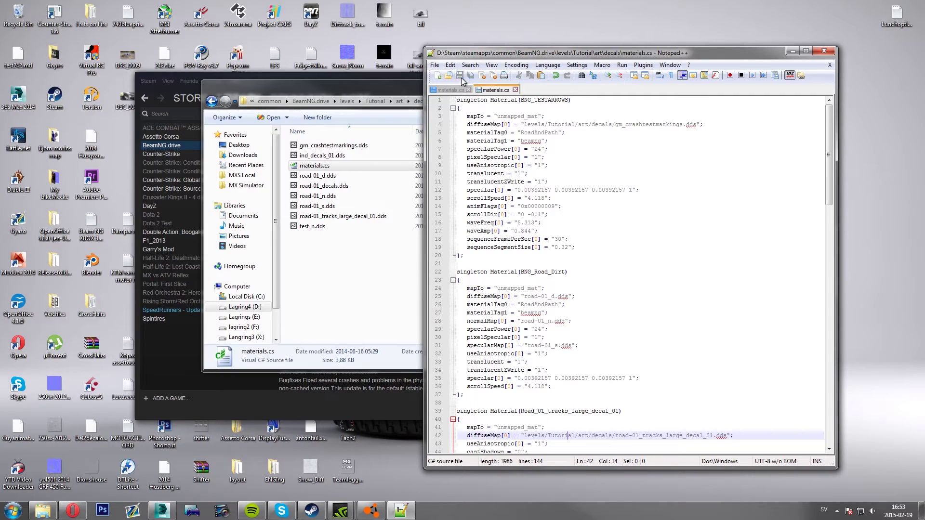
left_click(467, 91)
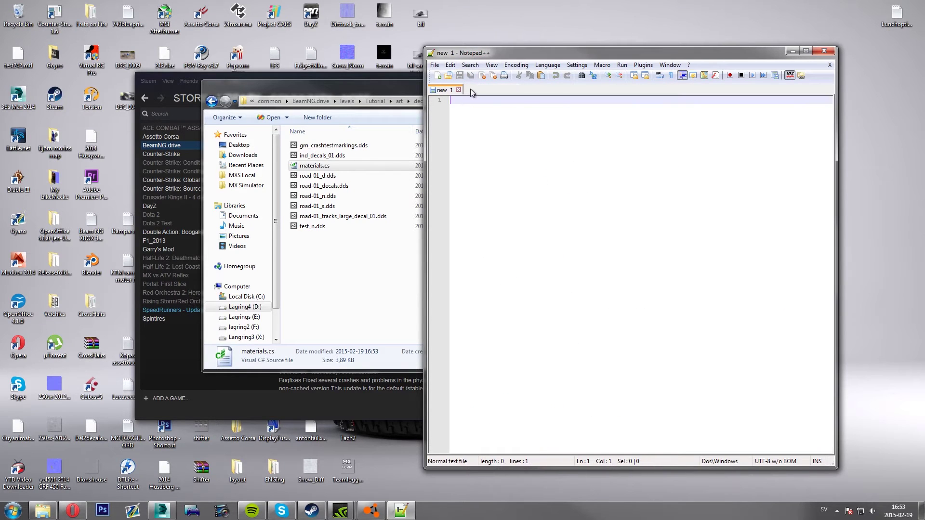
left_click(470, 89)
Open brushes.cs from the art/forest folder in Notepad++, look through it for GridMap paths, and close it.
left_click(320, 261)
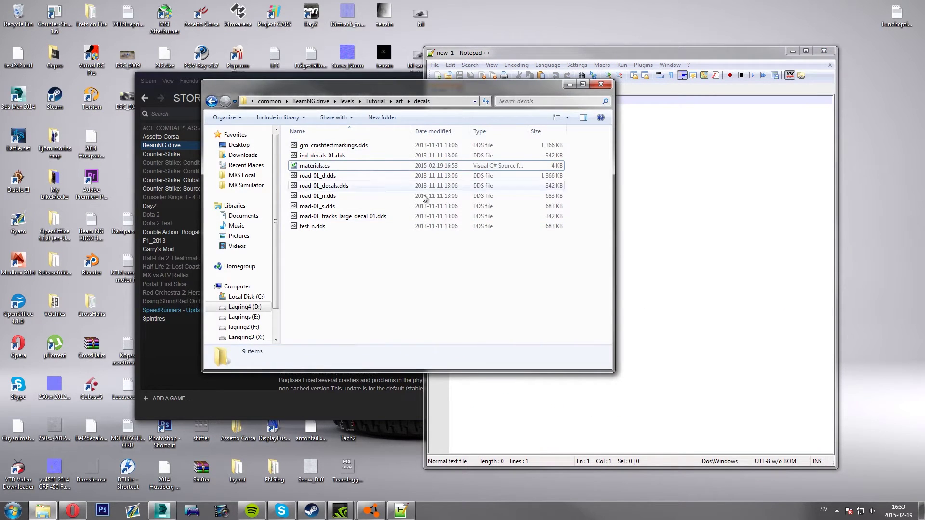
key("BackSpace")
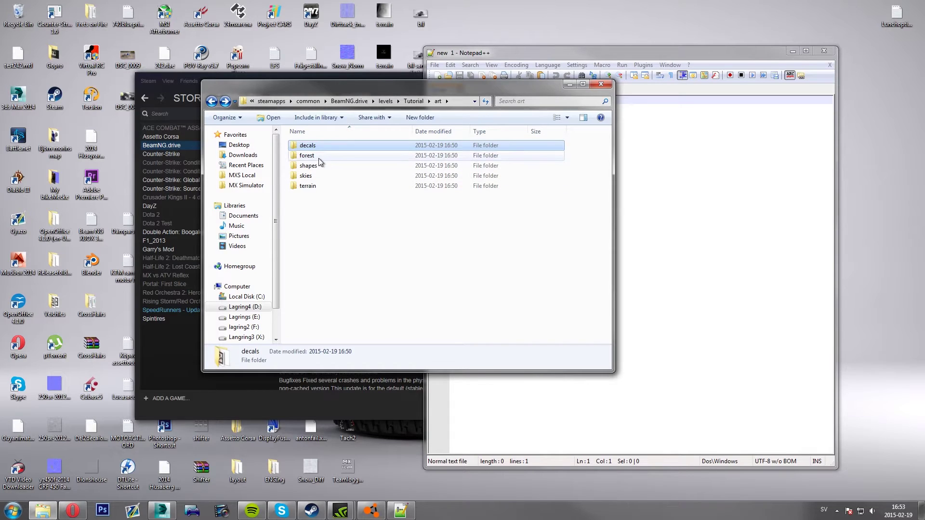
left_click_drag(498, 85, 427, 86)
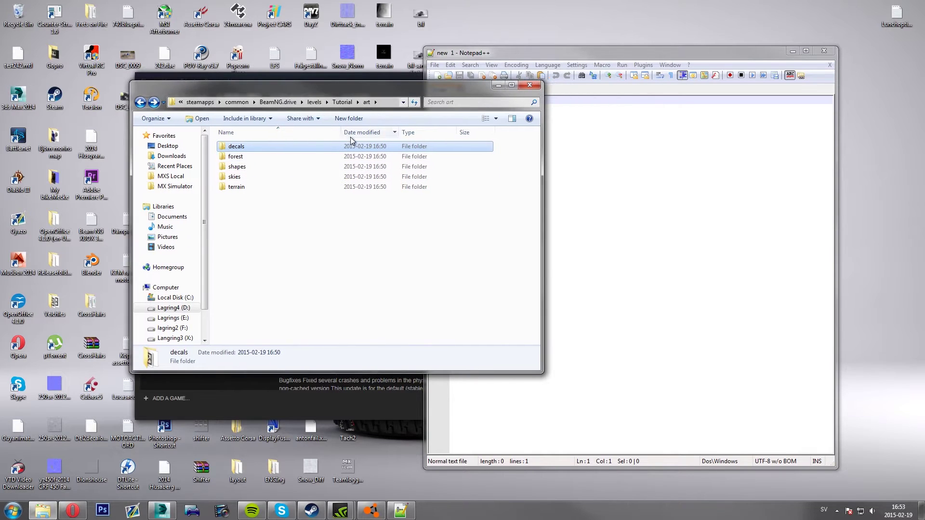
double_click(247, 157)
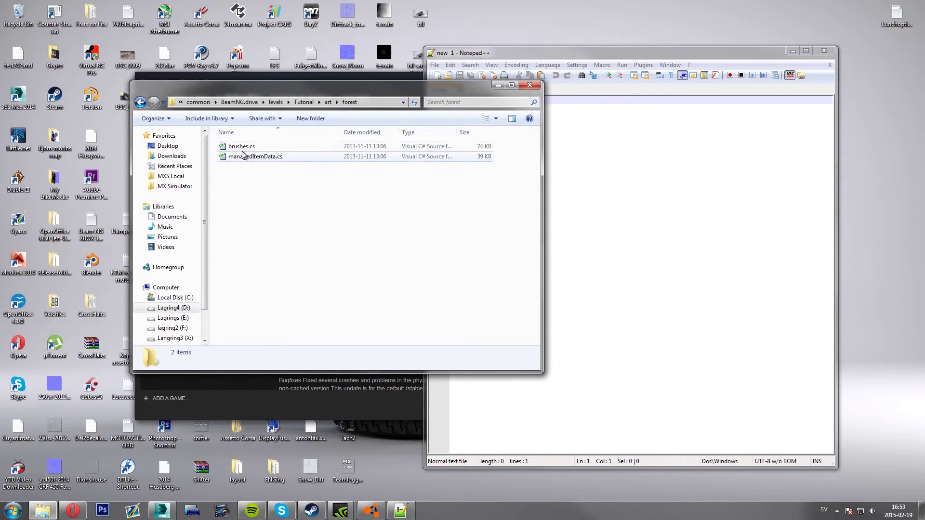
left_click(240, 146)
right_click(239, 146)
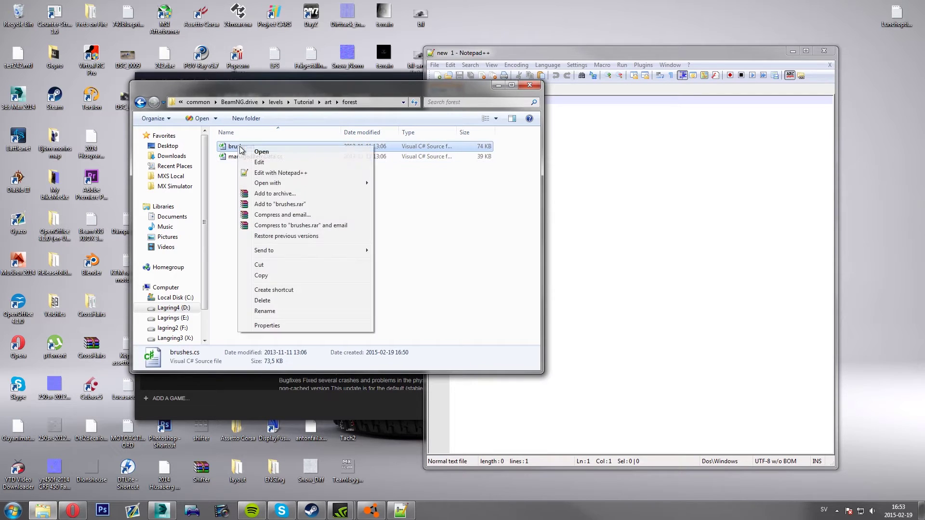
left_click(272, 172)
left_click(543, 295)
scroll(535, 293, "down", 10)
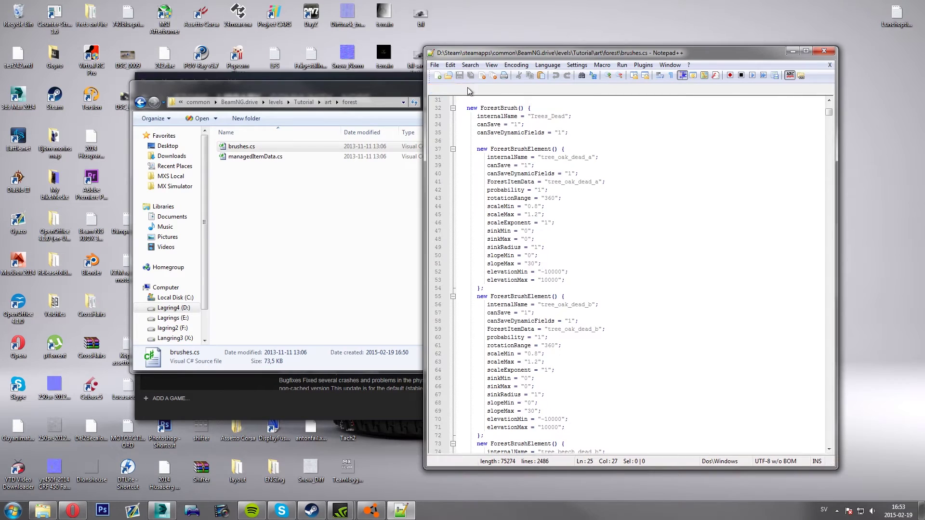
left_click(467, 90)
Open managedItemData.cs from the forest folder in Notepad++ and examine its shapeFile paths for GridMap references.
right_click(267, 156)
left_click(303, 184)
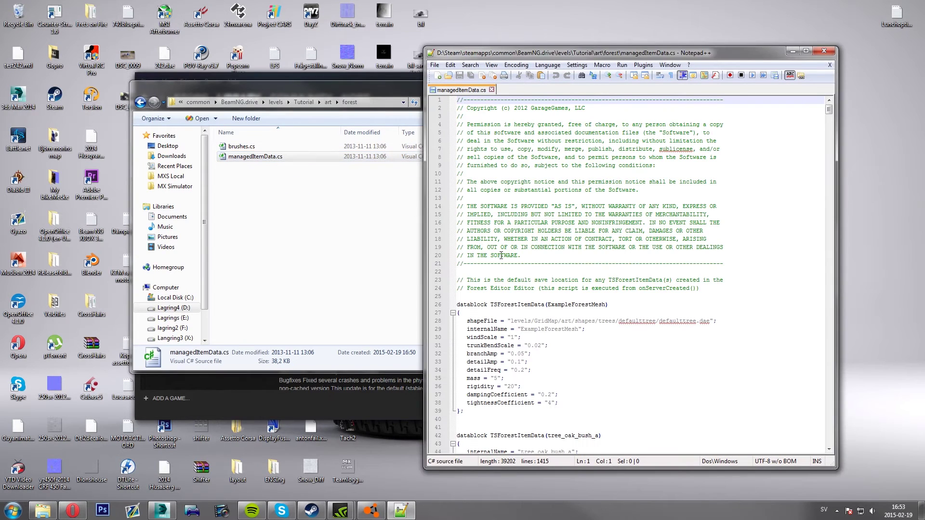
left_click(556, 321)
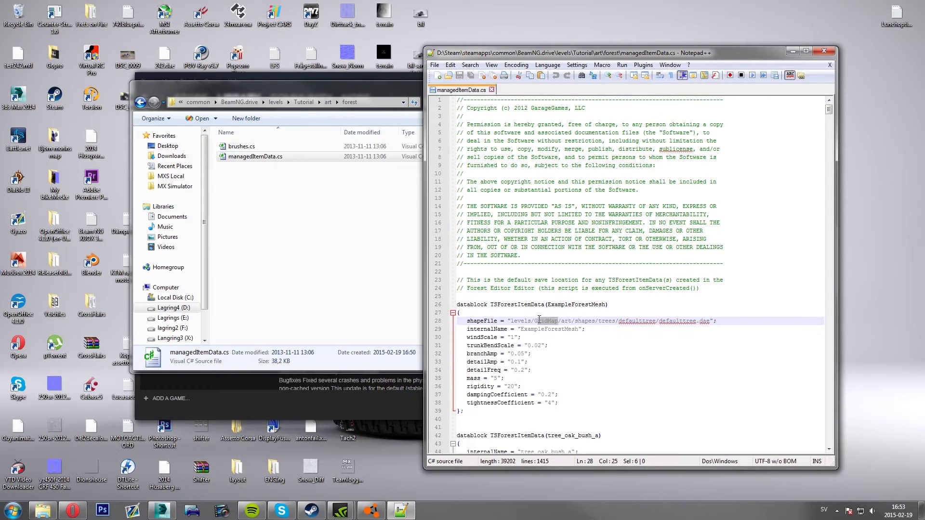
scroll(607, 311, "down", 7)
key("Down")
key("Down")
key("Down")
scroll(607, 311, "down", 8)
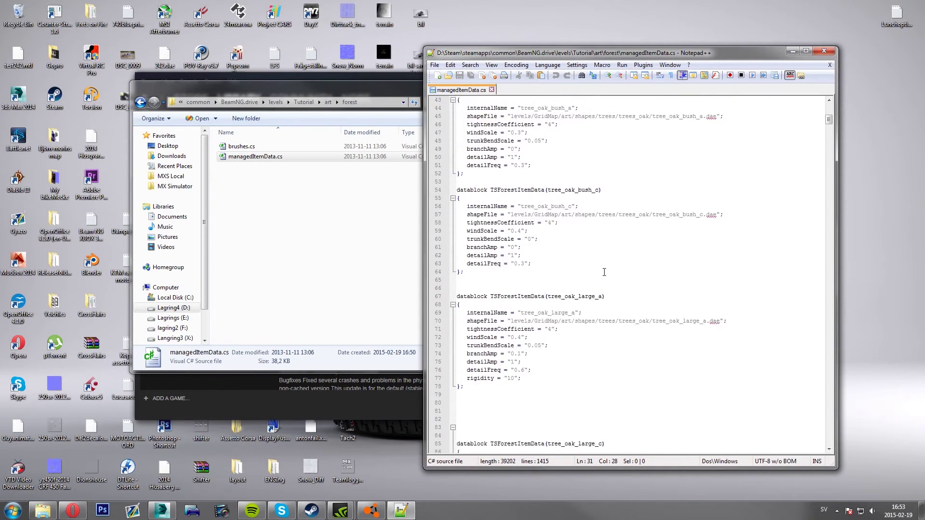
scroll(674, 241, "up", 9)
scroll(759, 163, "down", 2)
scroll(760, 162, "down", 19)
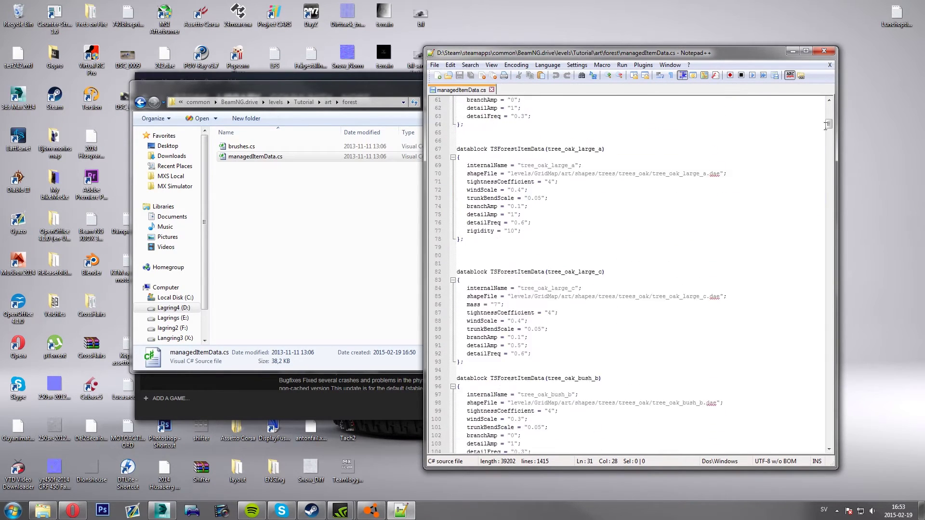
scroll(714, 216, "up", 18)
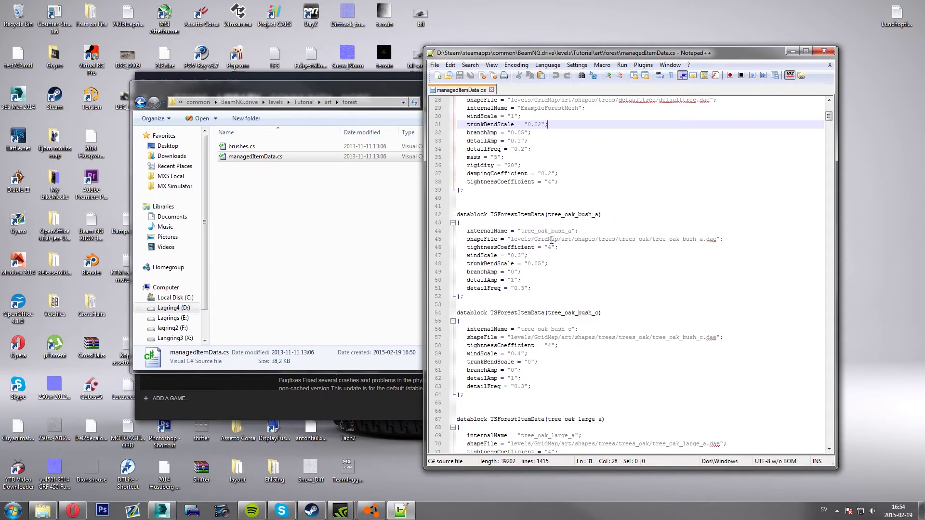
Replace all occurrences of GridMap with Tutorial in managedItemData.cs, then save and close the file.
scroll(574, 226, "up", 4)
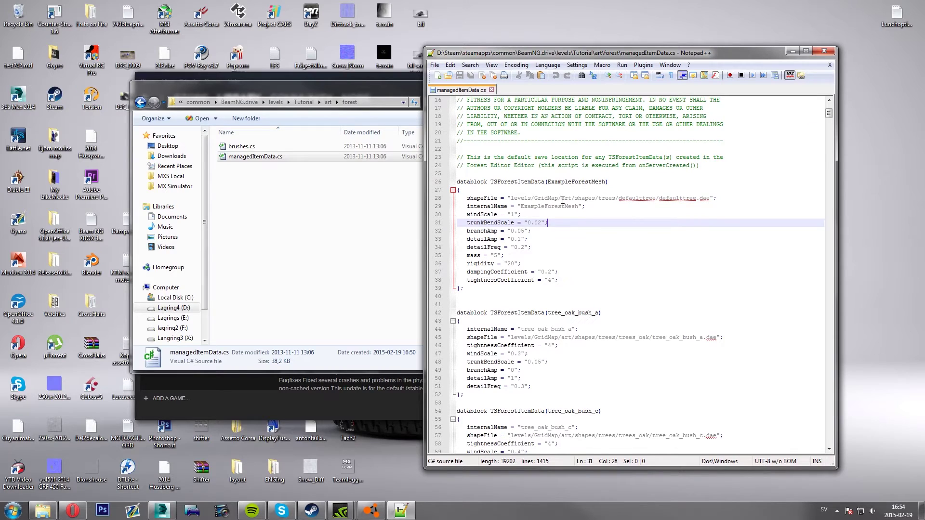
left_click_drag(558, 198, 535, 198)
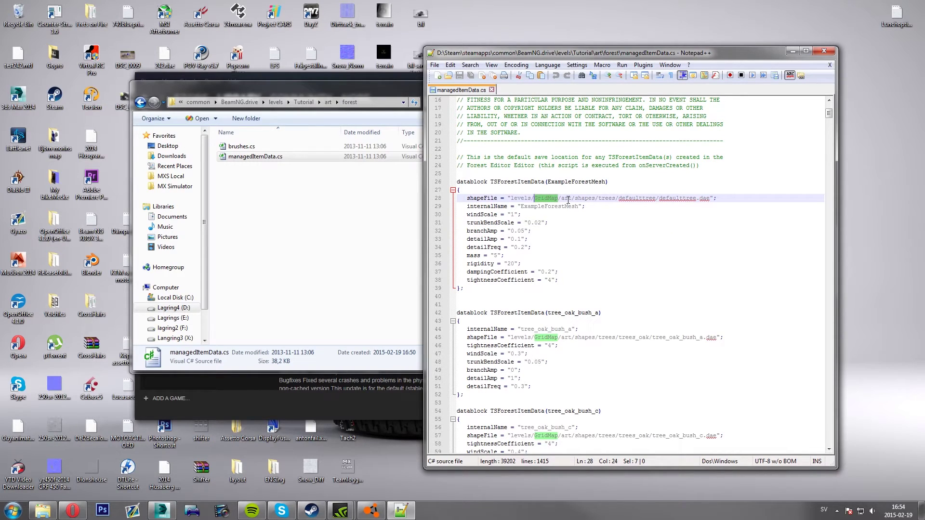
key("ctrl+h")
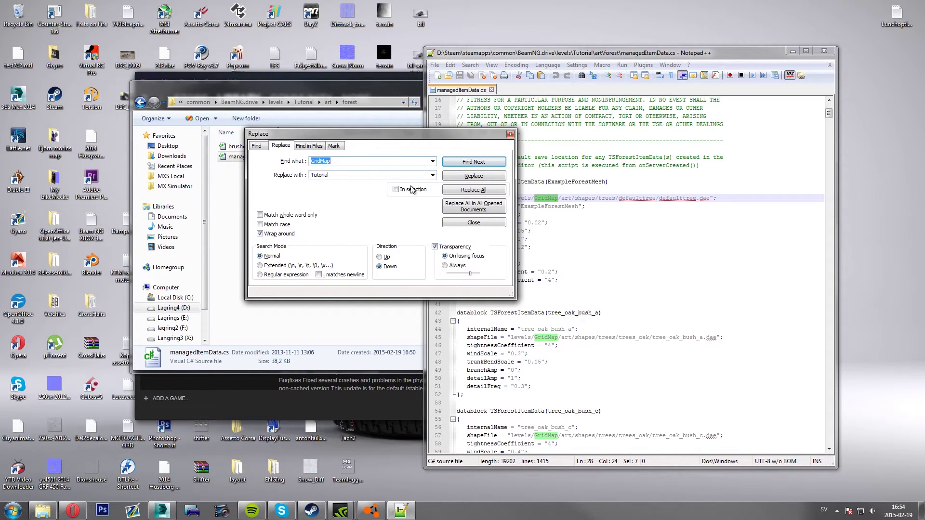
left_click(467, 191)
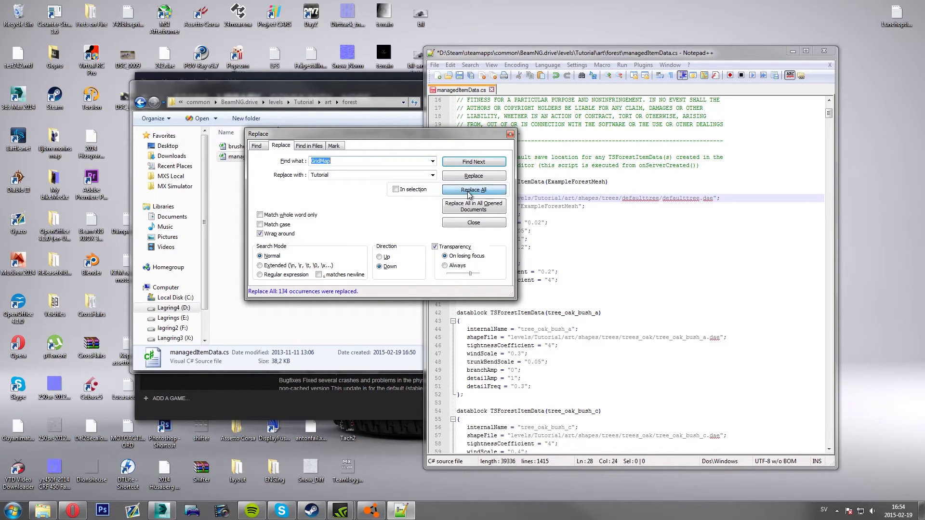
left_click(510, 134)
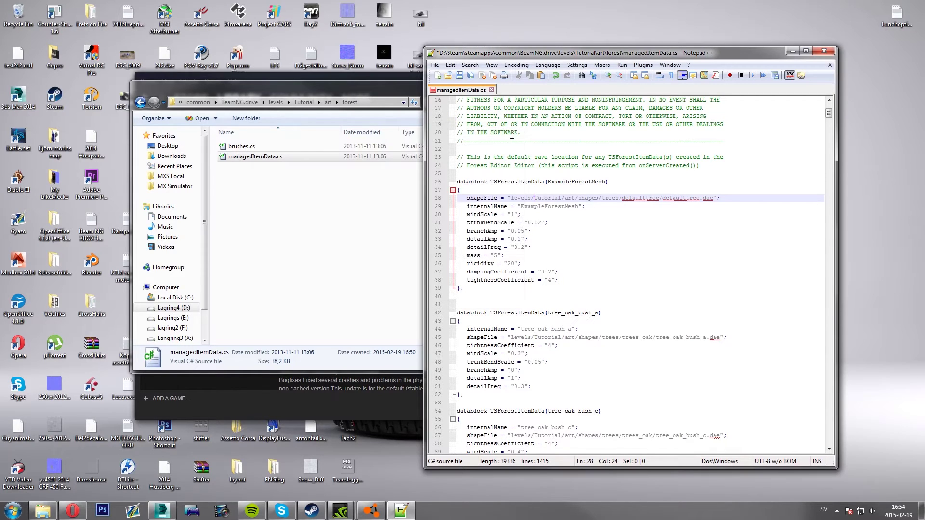
left_click(460, 76)
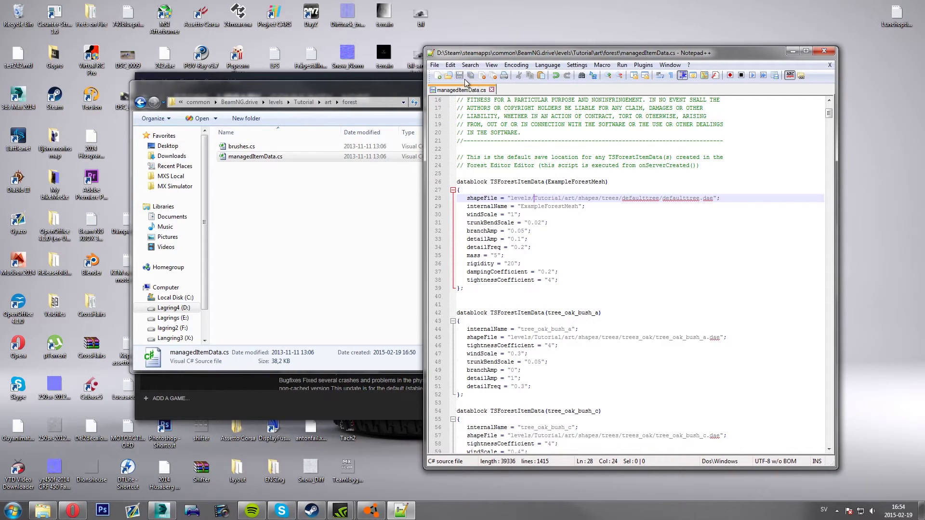
left_click(491, 90)
Open materials.cs from the art/shapes/buildings folder in Notepad++.
left_click(339, 197)
key("BackSpace")
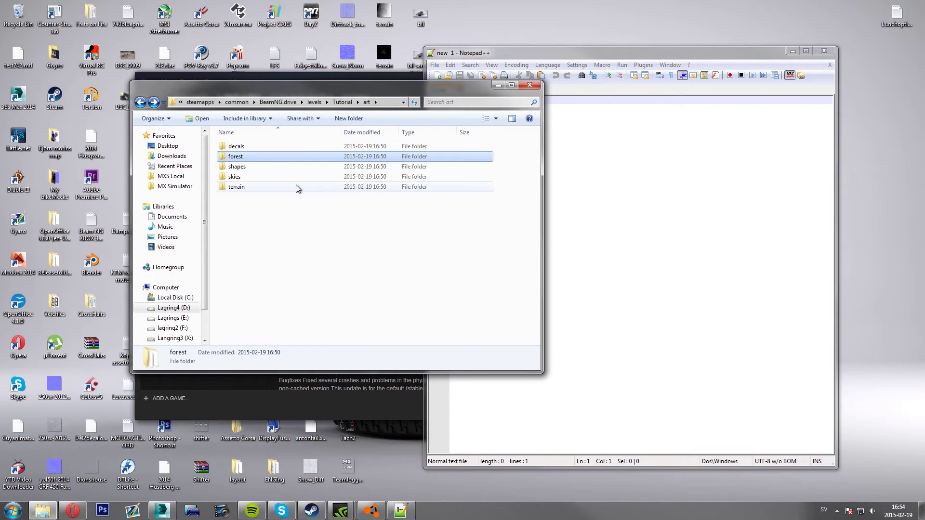
double_click(261, 166)
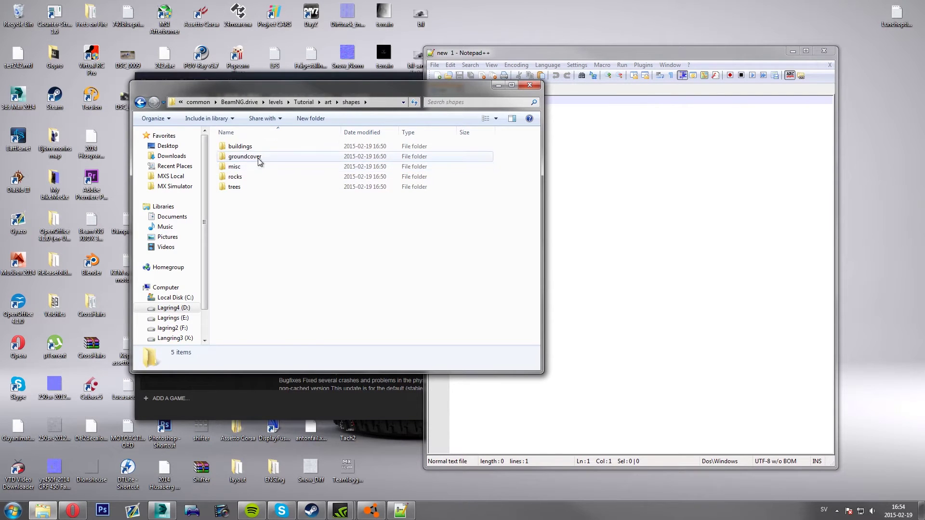
double_click(256, 147)
scroll(256, 155, "down", 3)
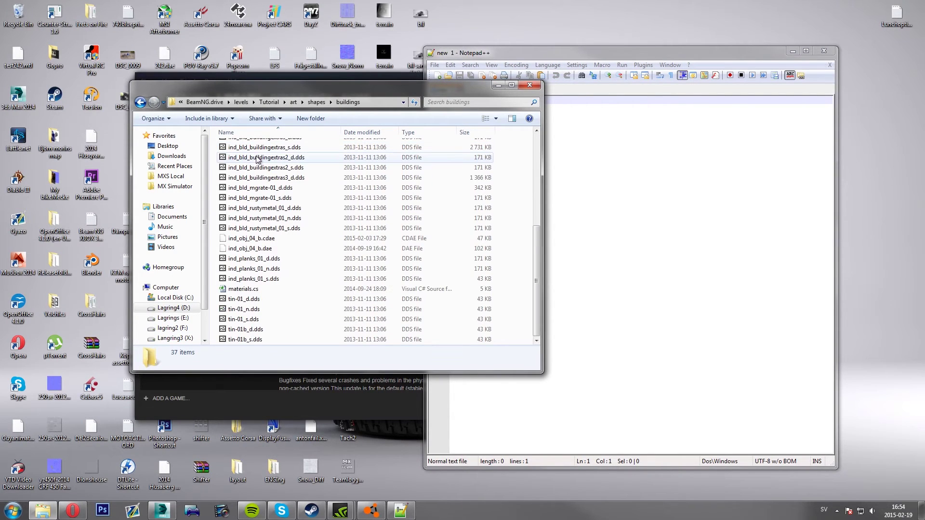
right_click(241, 289)
left_click(278, 318)
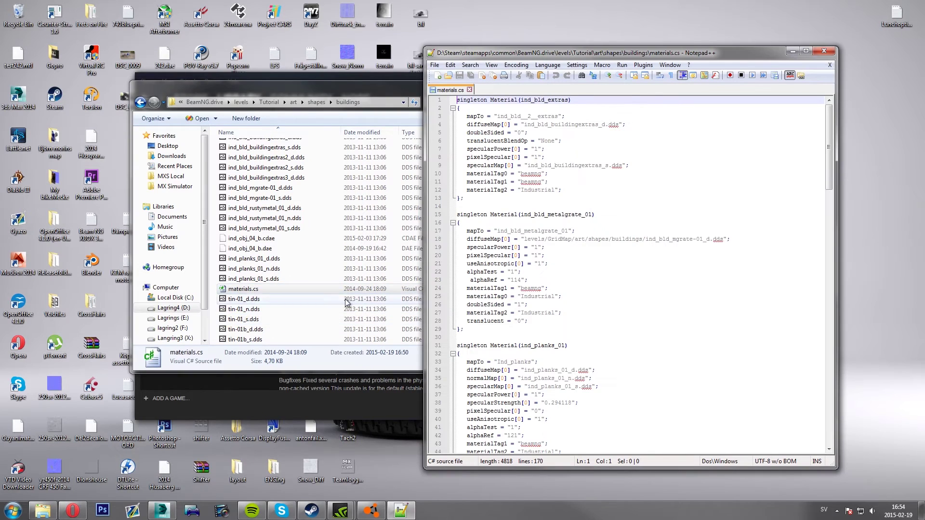
Replace all occurrences of GridMap with Tutorial in the buildings materials.cs file, then save and close it.
left_click_drag(572, 240, 548, 241)
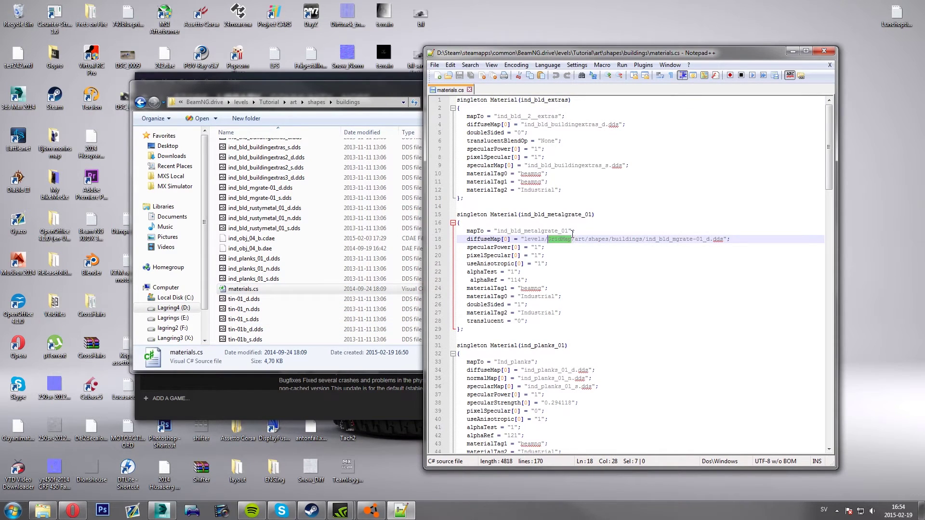
key("ctrl+h")
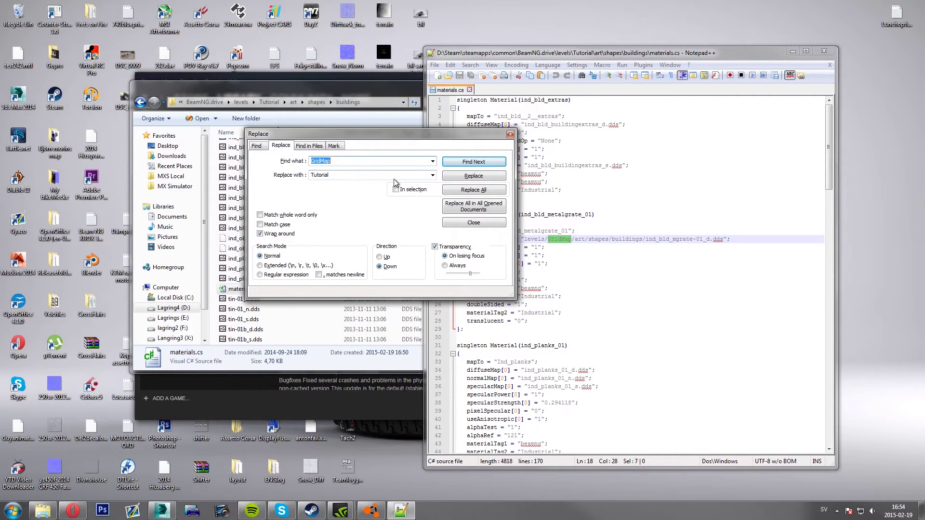
left_click(488, 190)
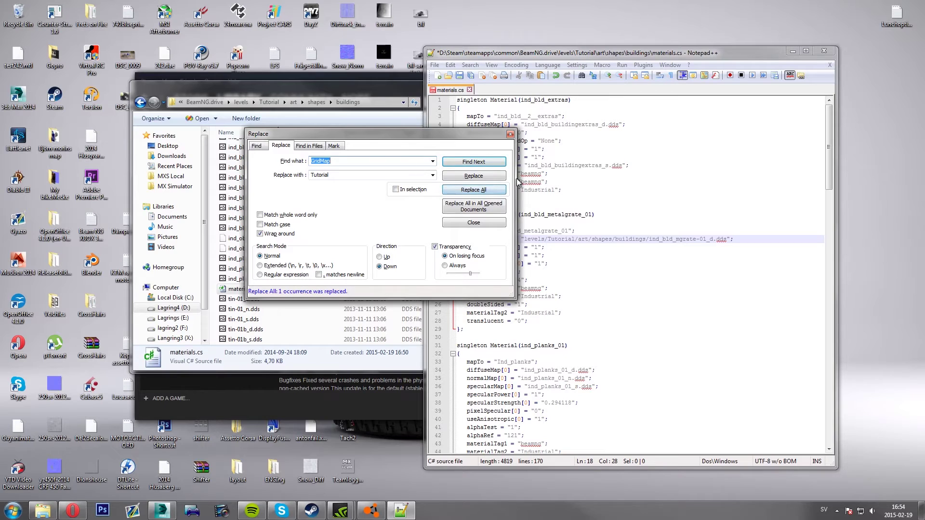
left_click(510, 135)
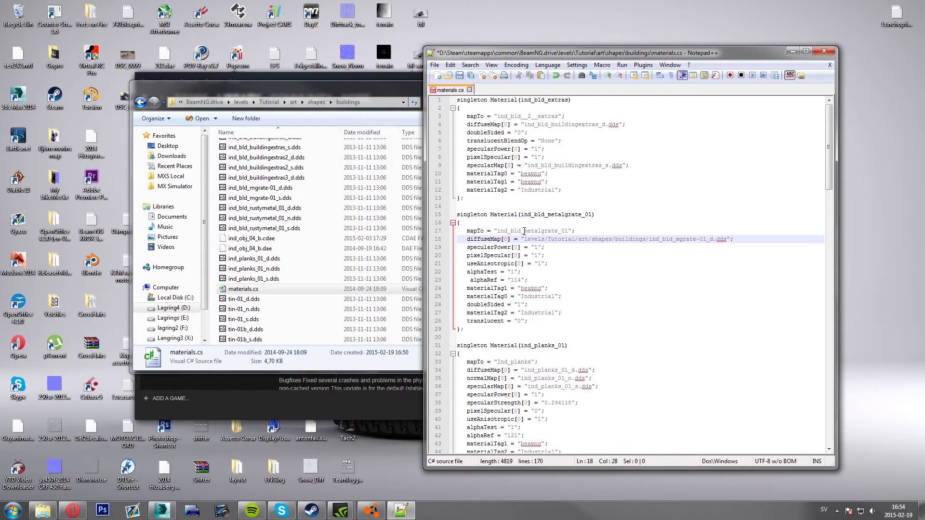
left_click(459, 75)
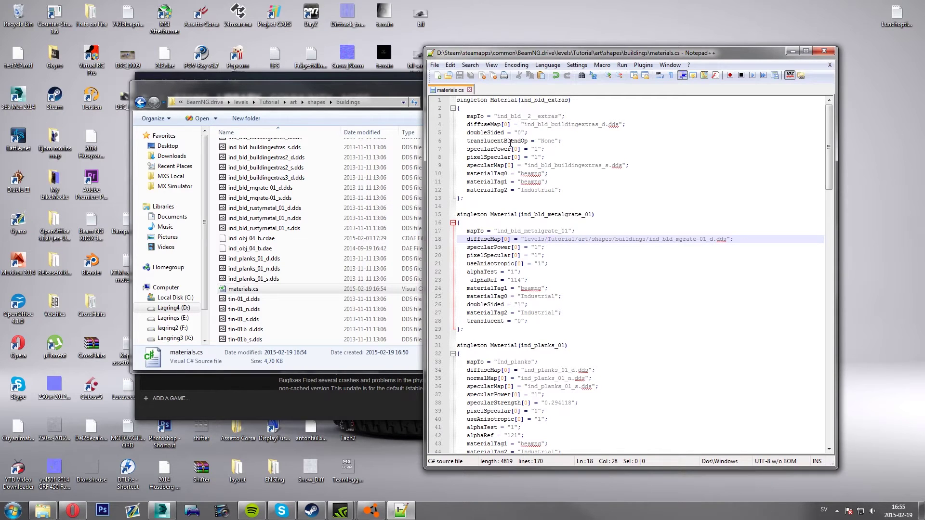
left_click(470, 88)
Open grass_field_large.cs from the art/shapes/groundcover folder in Notepad++, check it for GridMap paths, and close it.
left_click(325, 218)
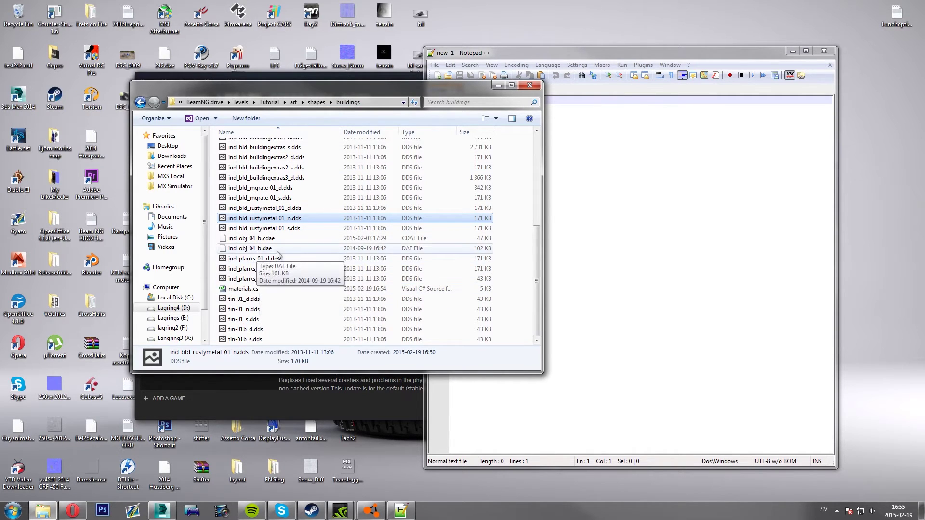
scroll(277, 254, "up", 2)
left_click(616, 213)
left_click(792, 51)
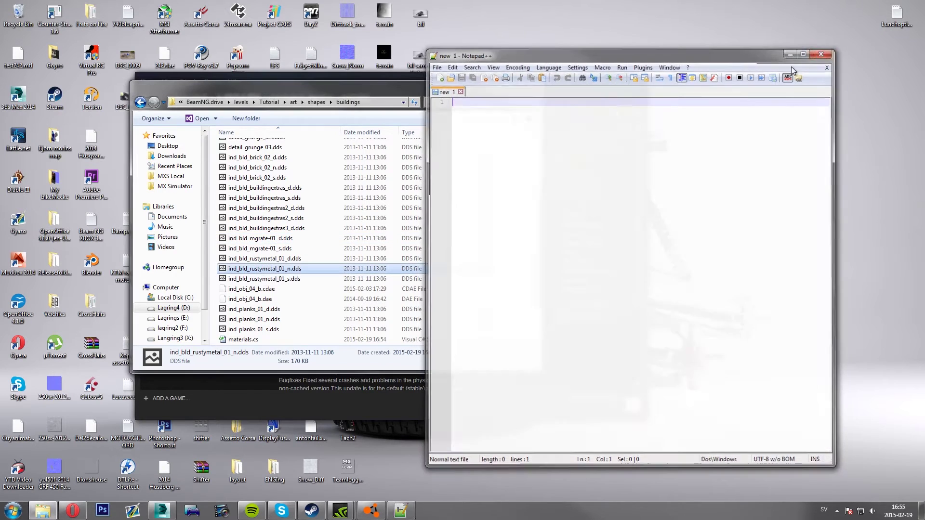
key("BackSpace")
double_click(251, 156)
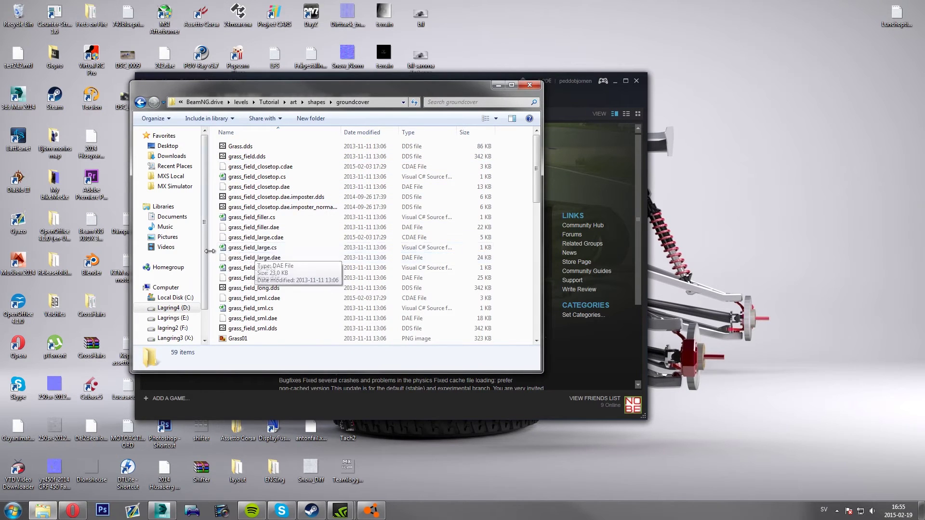
left_click(238, 248)
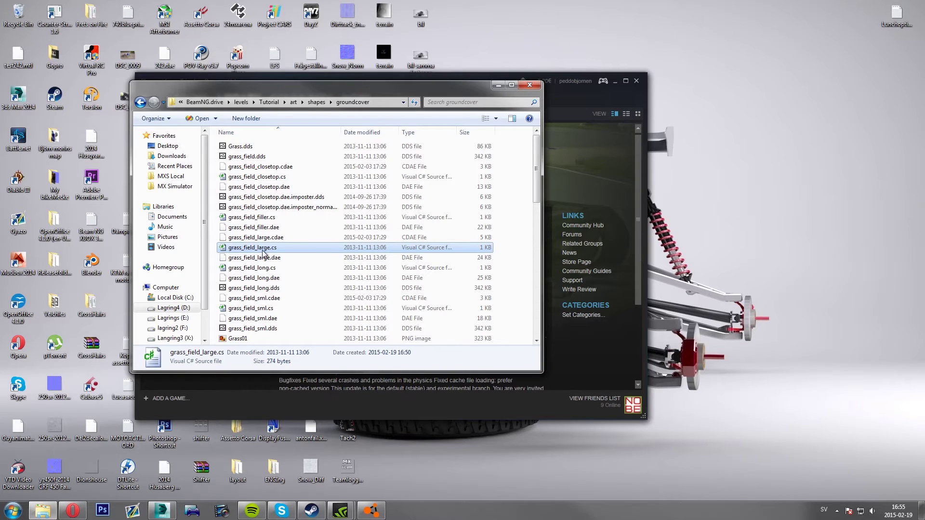
right_click(242, 249)
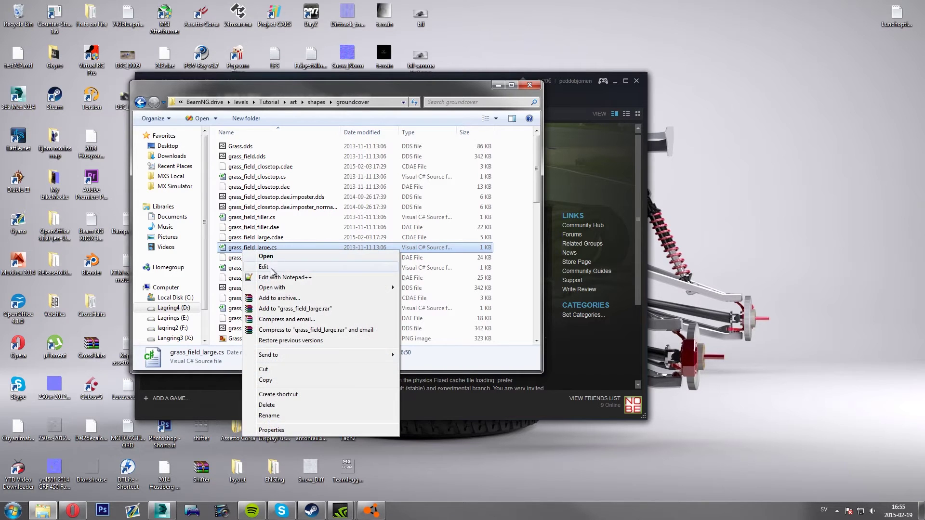
left_click(285, 277)
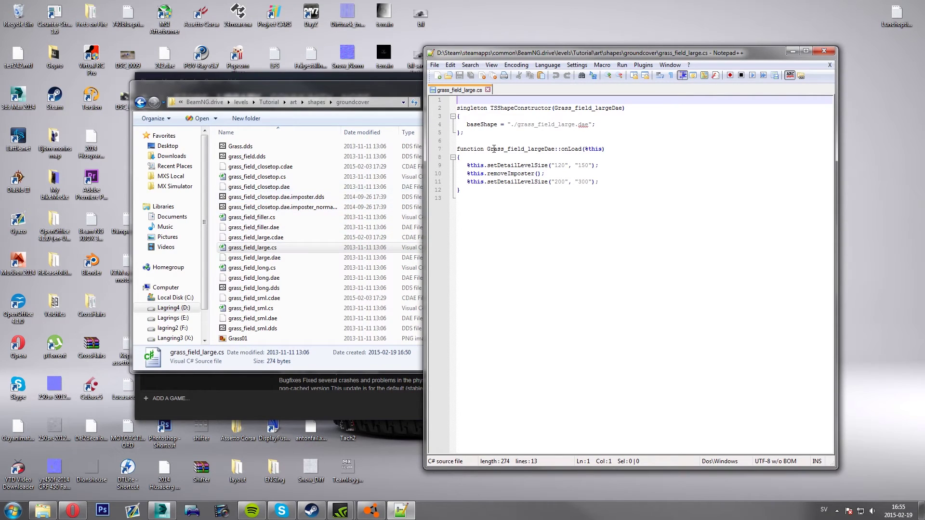
left_click(487, 90)
Open the groundcover folder's materials.cs in Notepad++, look through its material definitions for GridMap paths, and close it.
left_click(297, 228)
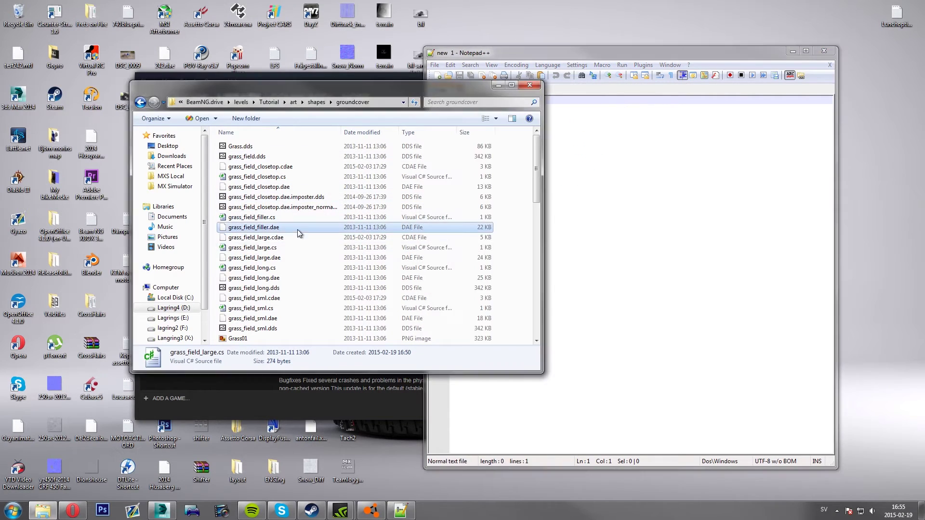
scroll(293, 235, "down", 11)
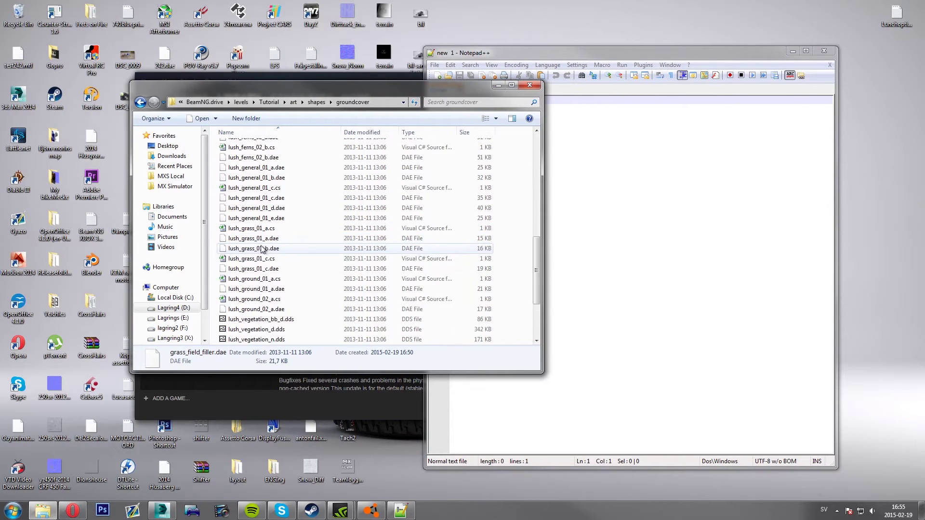
left_click(239, 330)
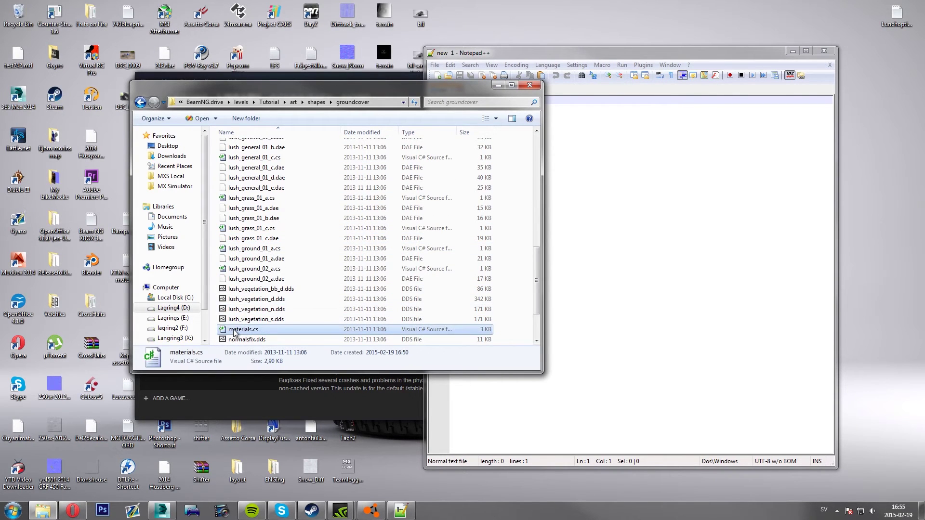
right_click(236, 329)
left_click(272, 170)
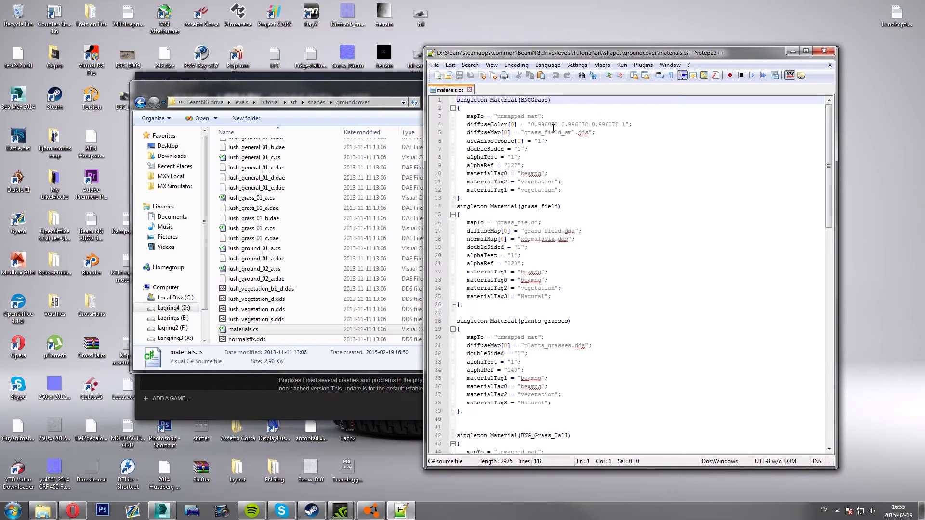
left_click(588, 214)
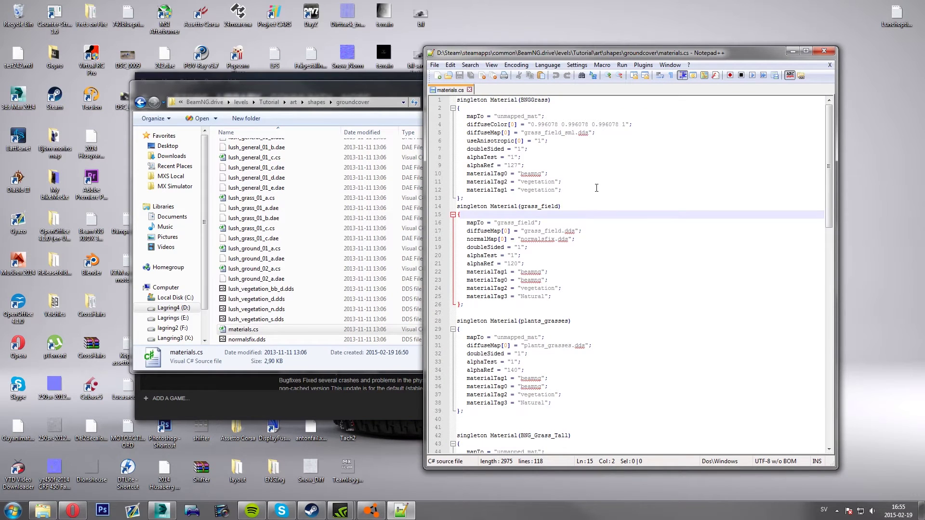
scroll(597, 188, "down", 14)
scroll(594, 188, "down", 11)
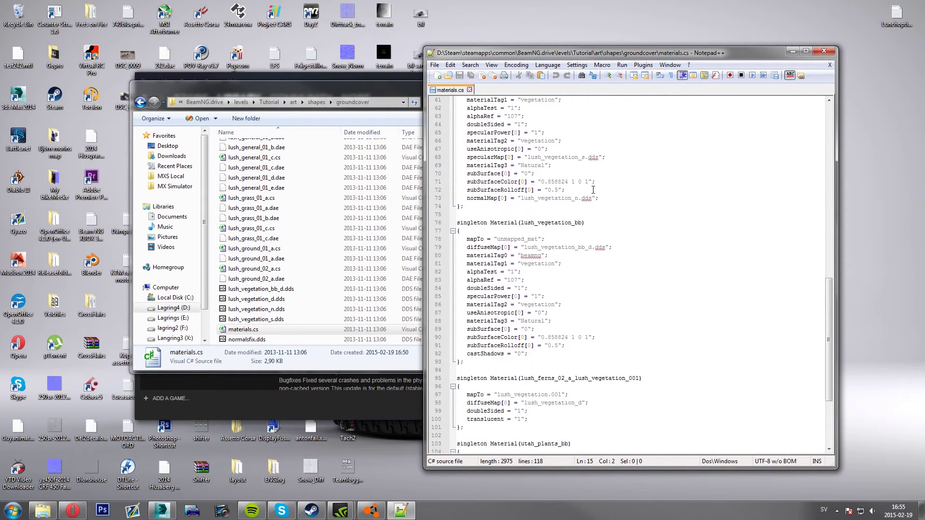
scroll(593, 189, "up", 20)
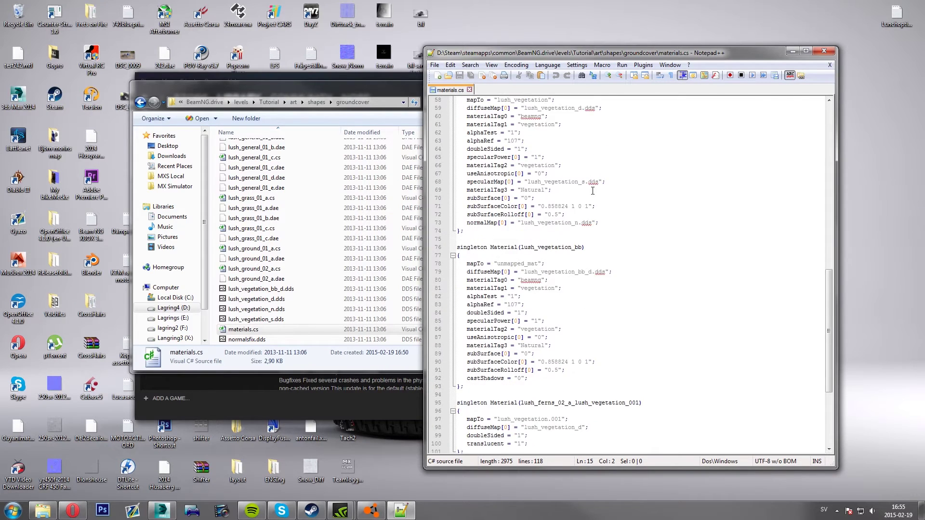
left_click(470, 89)
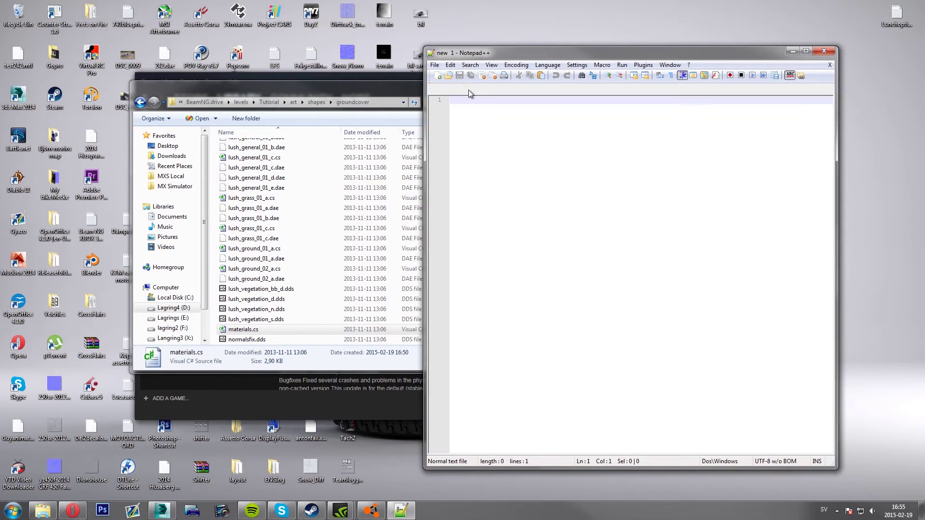
Open materials.cs from the art/shapes/misc folder in Notepad++.
left_click(341, 190)
key("alt+Left")
double_click(250, 168)
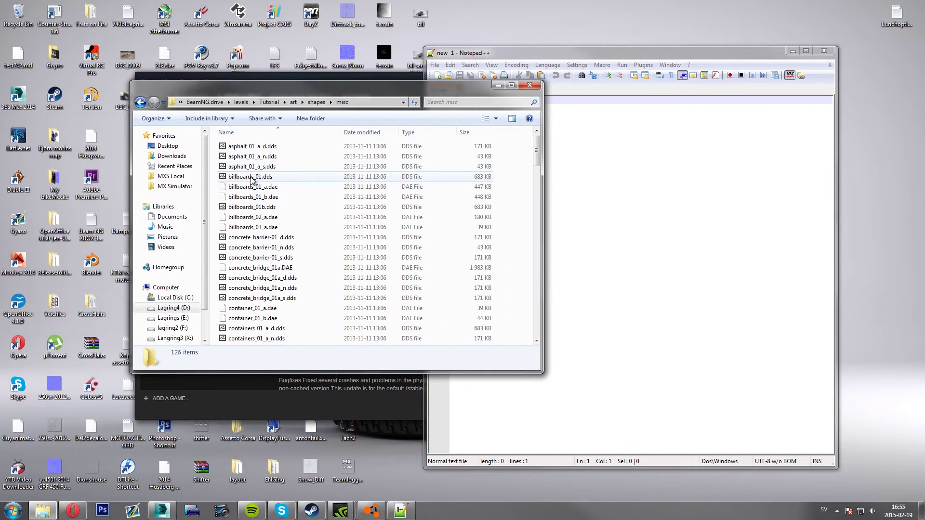
scroll(262, 231, "down", 10)
scroll(260, 245, "down", 20)
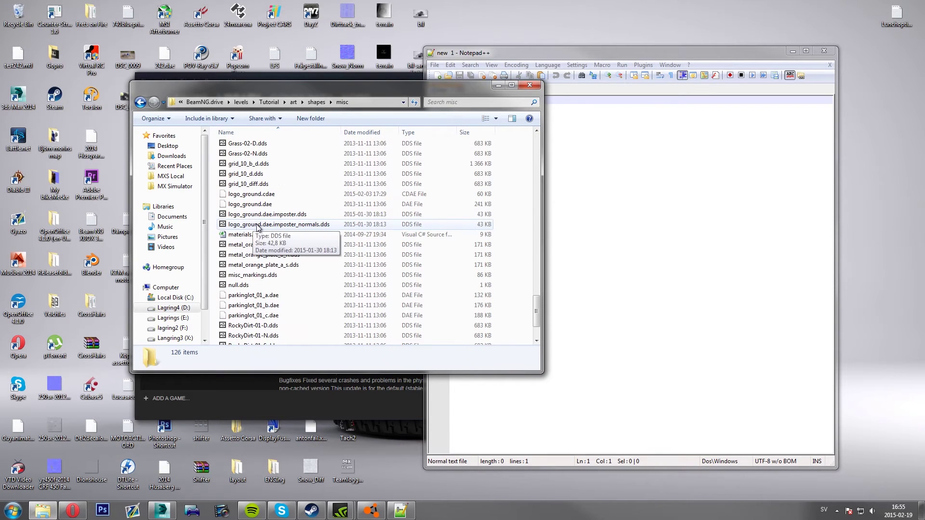
left_click(244, 235)
right_click(246, 235)
left_click(278, 264)
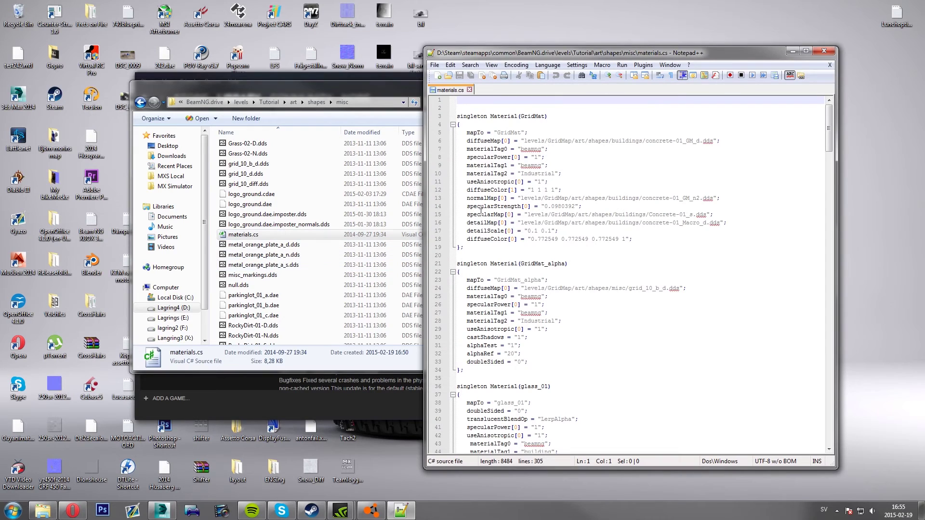
Replace all occurrences of GridMap with Tutorial in the misc materials.cs file.
left_click_drag(571, 144, 548, 143)
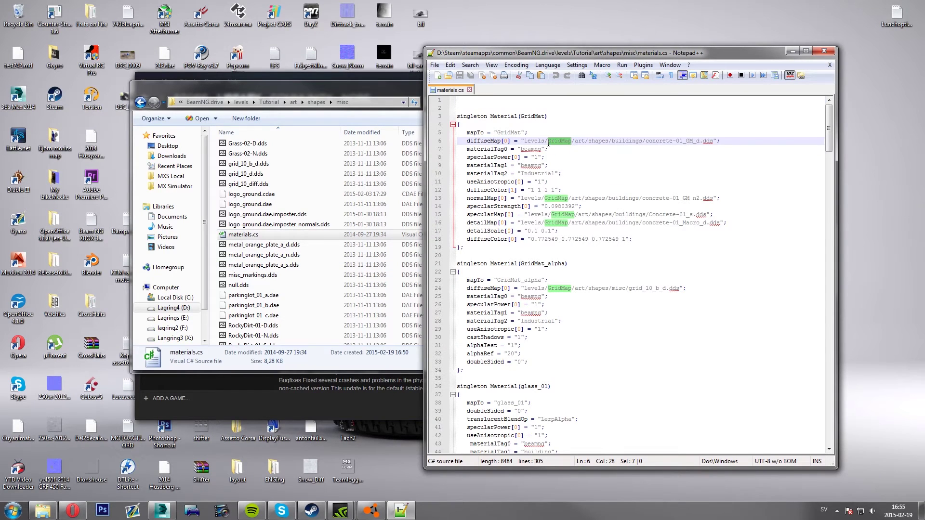
key("ctrl+f")
left_click(539, 200)
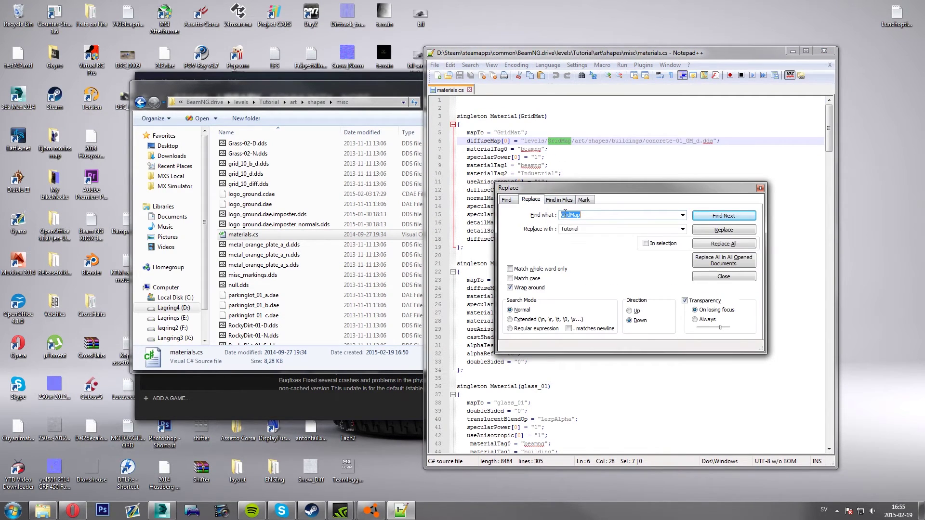
key("Tab")
left_click(721, 245)
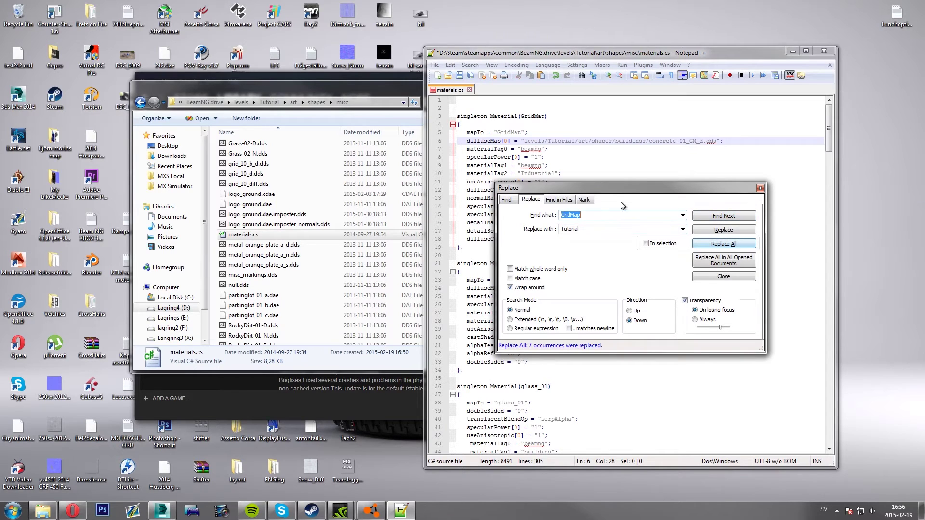
Save the edited misc materials.cs file and close it.
left_click(489, 94)
key("ctrl+s")
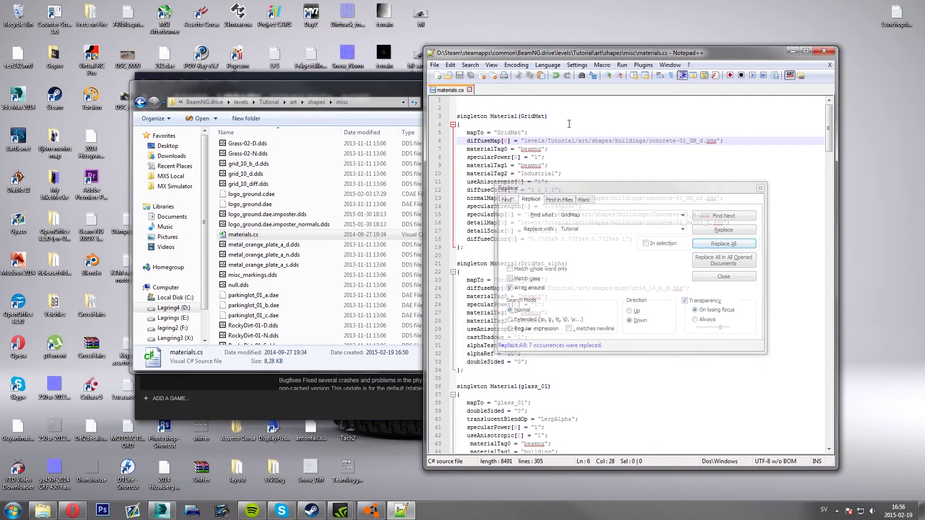
left_click(760, 188)
left_click(469, 90)
Open materials.cs from the art/shapes/rocks folder in Notepad++ and look through its material definitions for GridMap paths.
left_click(313, 233)
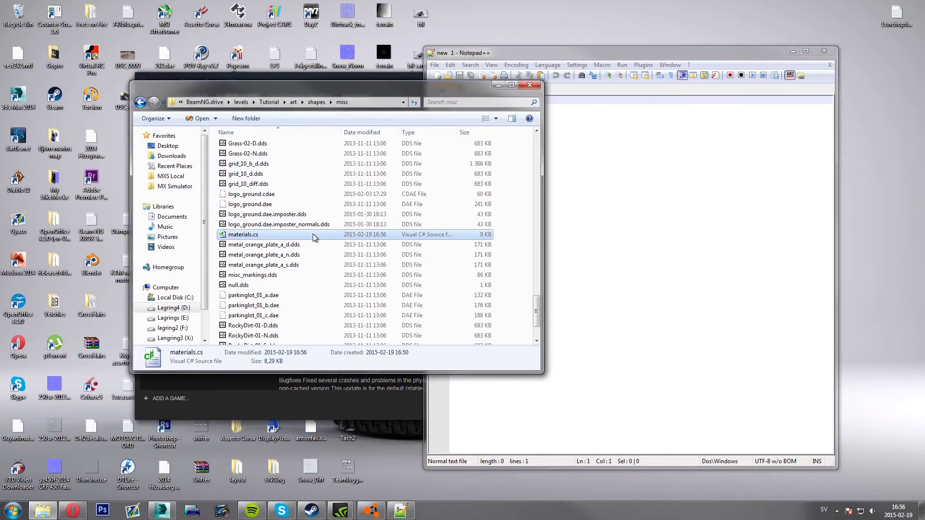
key("BackSpace")
left_click(236, 178)
double_click(236, 177)
left_click(243, 186)
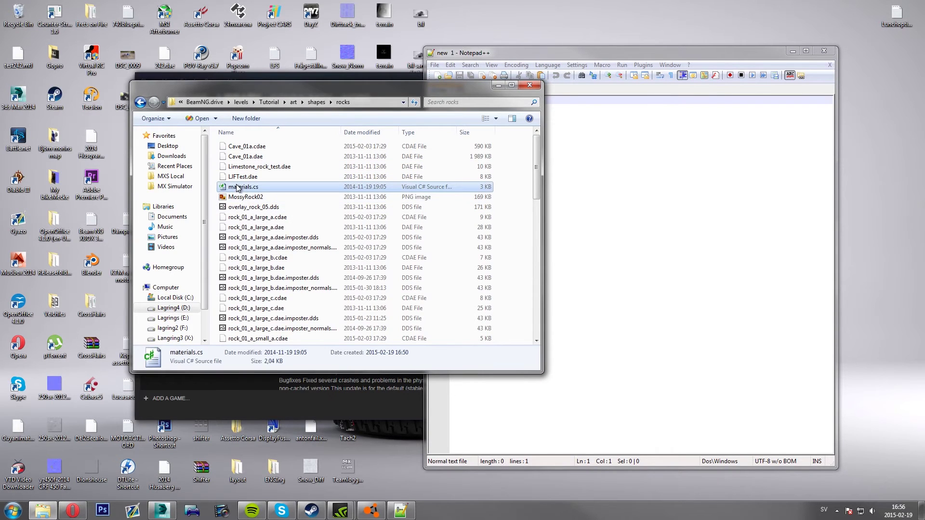
right_click(243, 186)
left_click(270, 213)
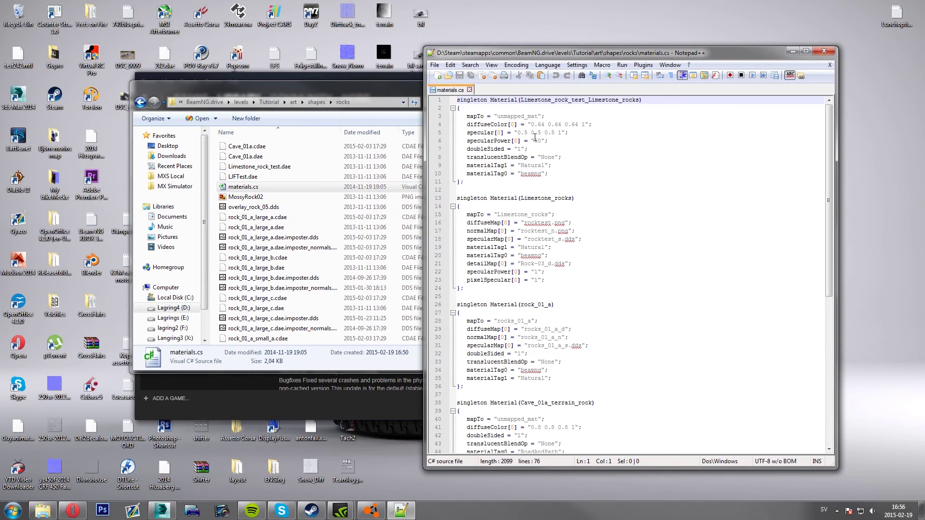
left_click(591, 247)
scroll(591, 248, "down", 6)
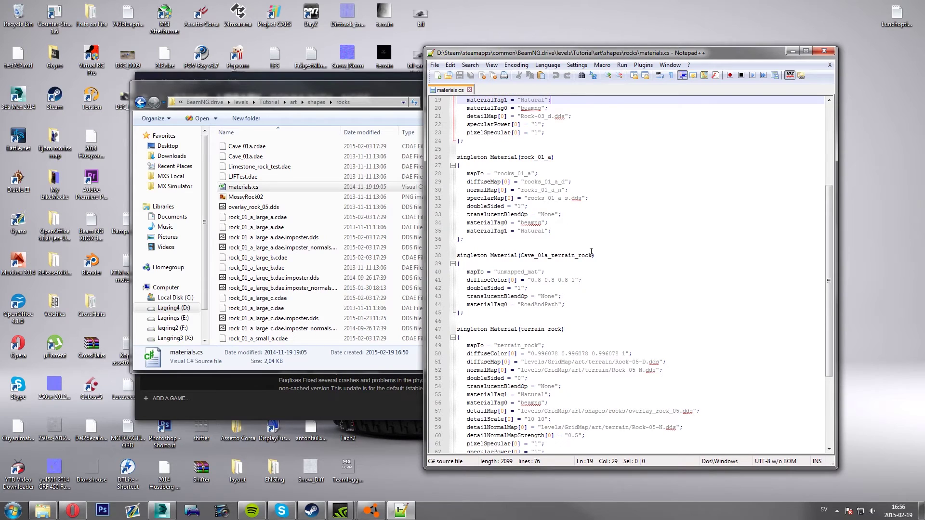
scroll(590, 252, "down", 4)
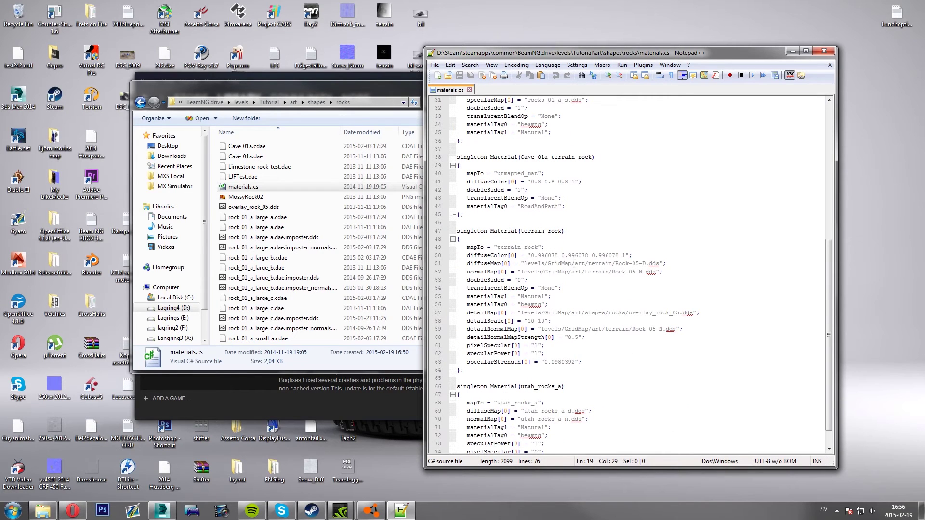
Replace all occurrences of GridMap with Tutorial in the rocks materials.cs file, then save and close it.
left_click_drag(573, 264, 548, 264)
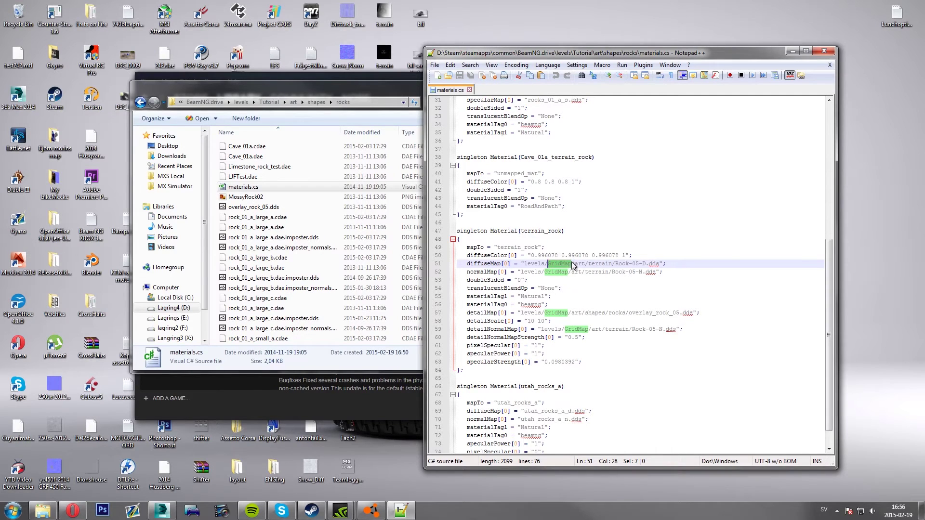
key("ctrl+f")
left_click(531, 201)
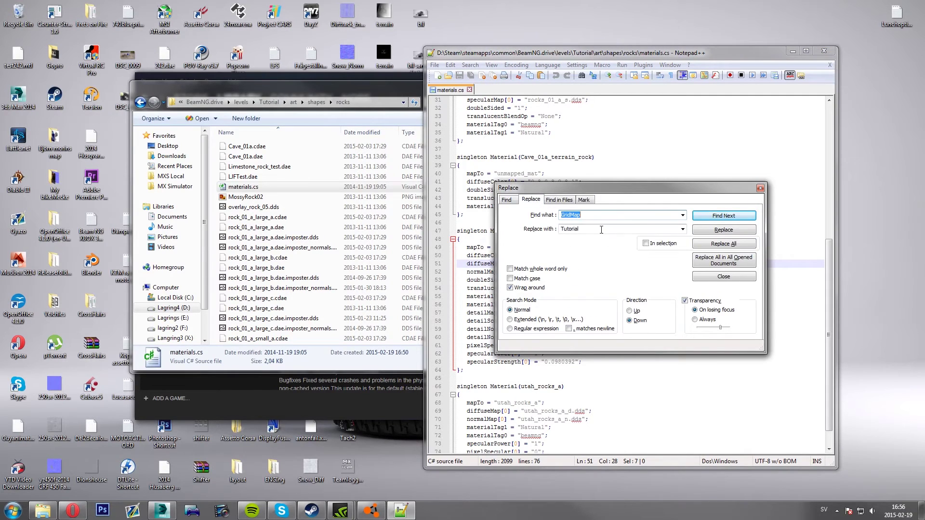
left_click(739, 243)
left_click(760, 188)
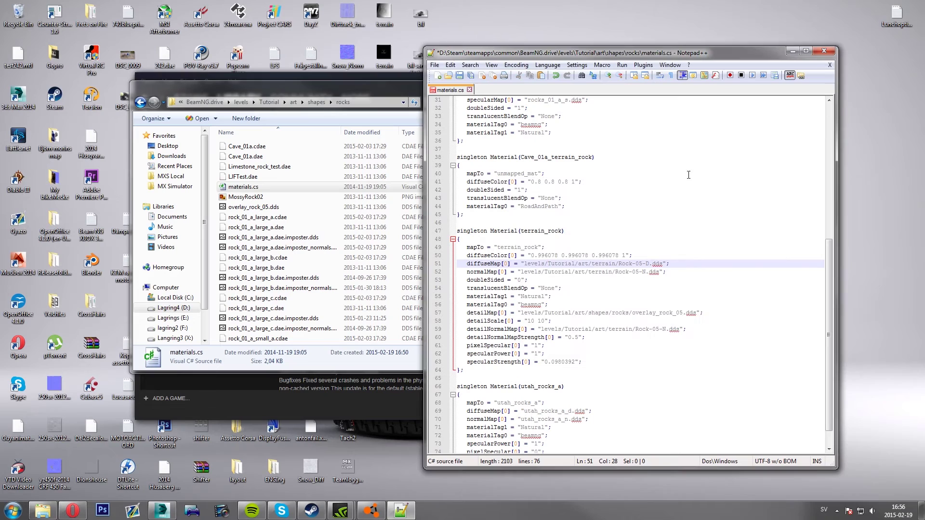
left_click(460, 74)
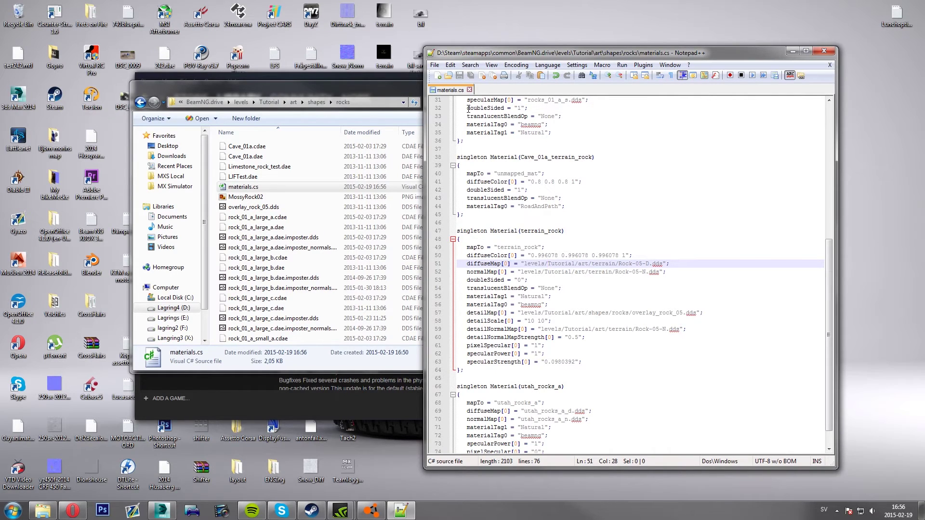
left_click(482, 76)
Open materials.cs from the art/shapes/trees/trees_aspen folder in Notepad++, check it for GridMap paths, and close the editor.
left_click(307, 216)
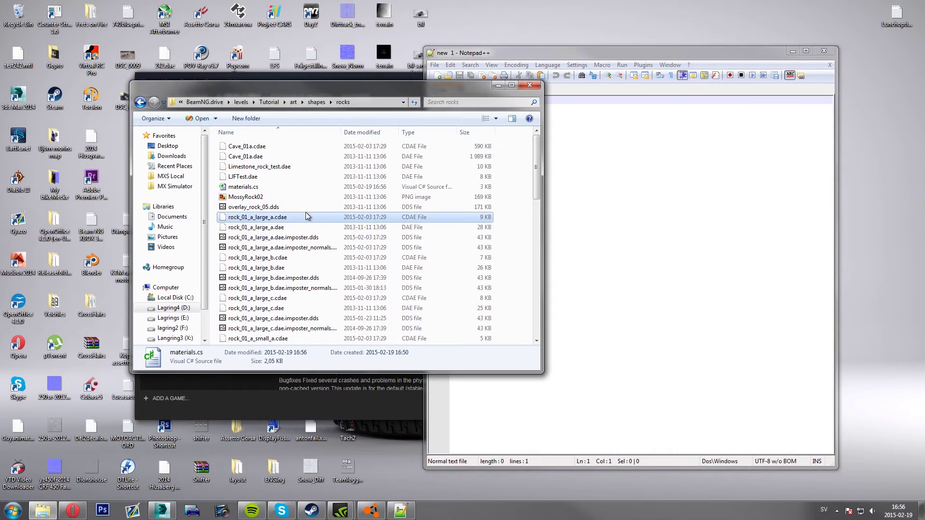
key("BackSpace")
double_click(243, 177)
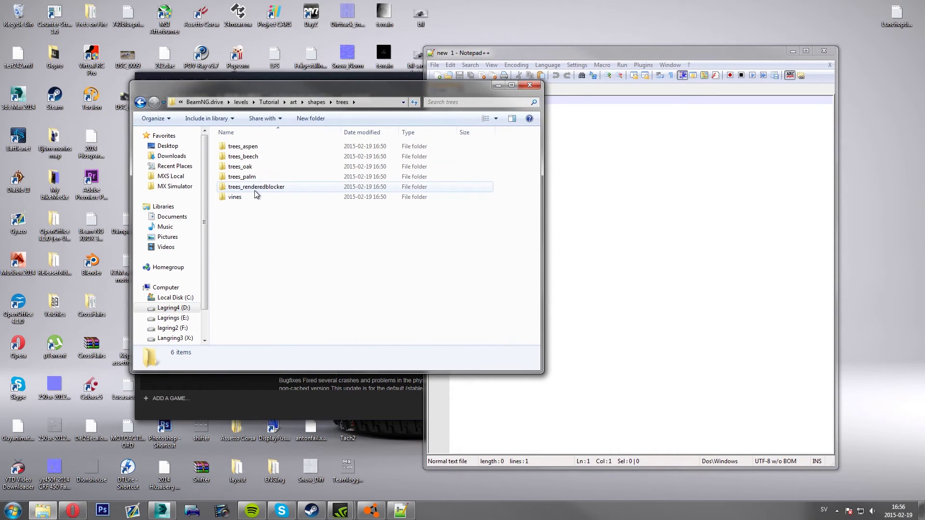
double_click(257, 147)
right_click(260, 157)
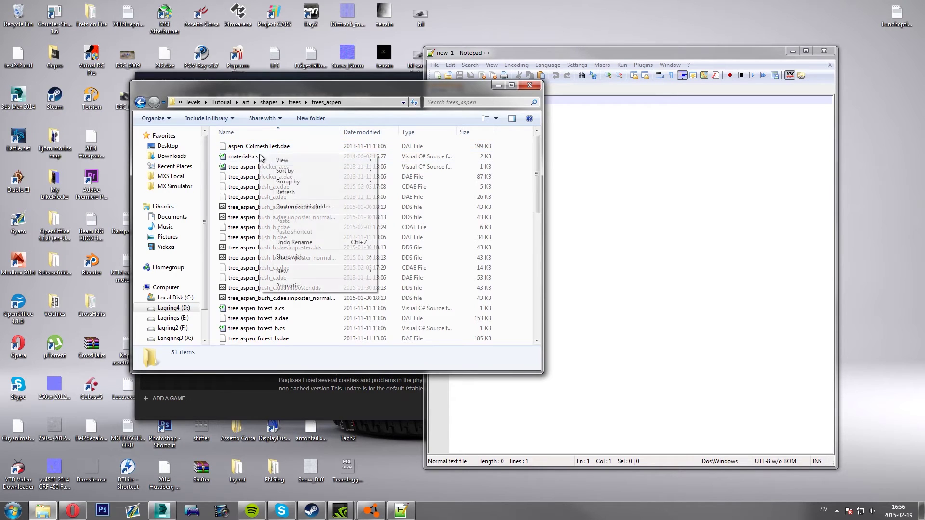
left_click(243, 157)
right_click(238, 157)
left_click(283, 187)
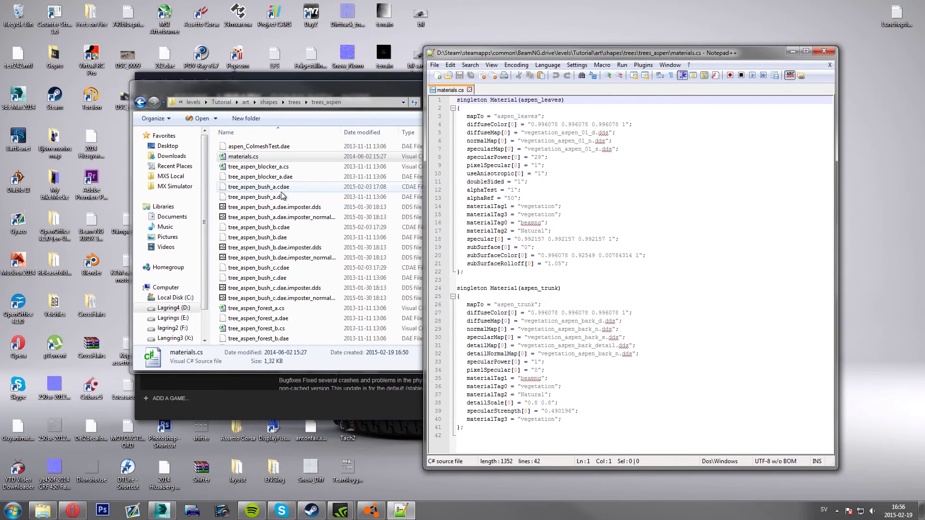
left_click(614, 233)
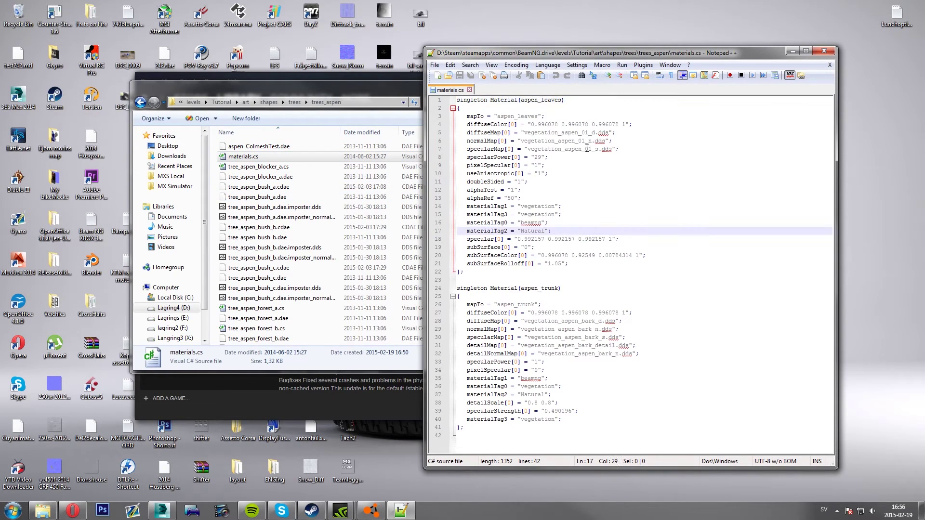
left_click(470, 90)
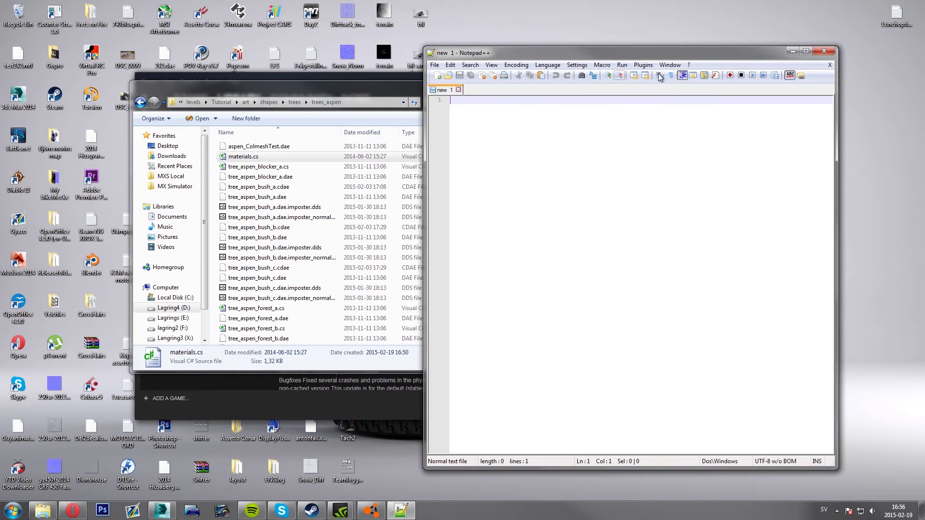
left_click(824, 51)
Check the decals and skies folders inside art, and open materials.cs from the art/terrain folder in Notepad++.
left_click(295, 102)
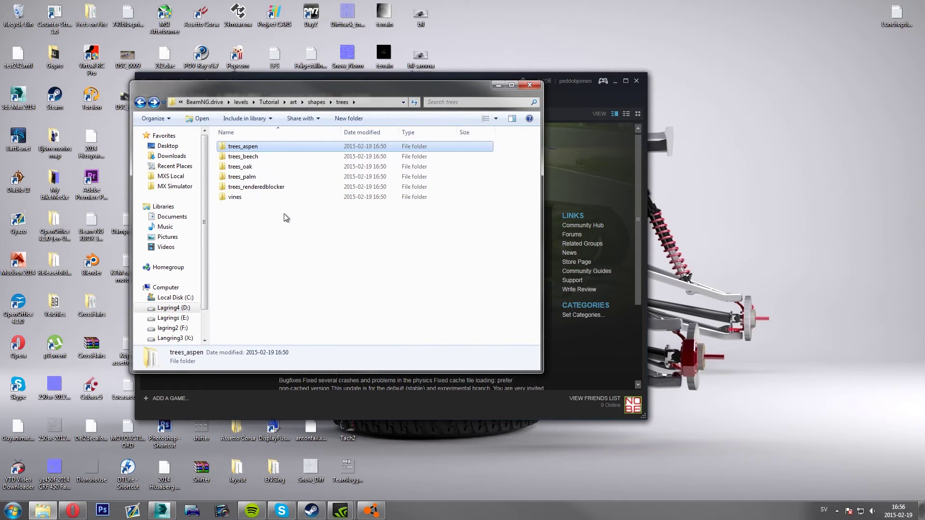
key("BackSpace")
key("BackSpace")
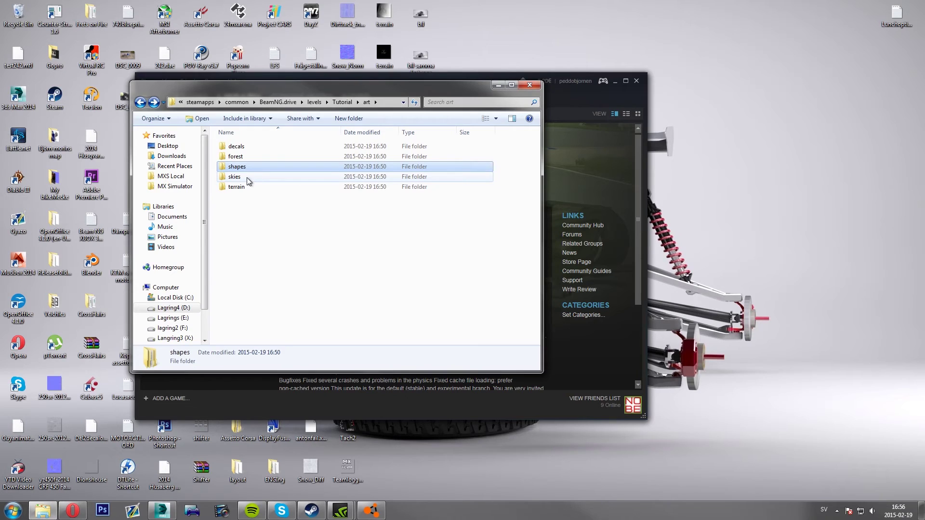
double_click(237, 146)
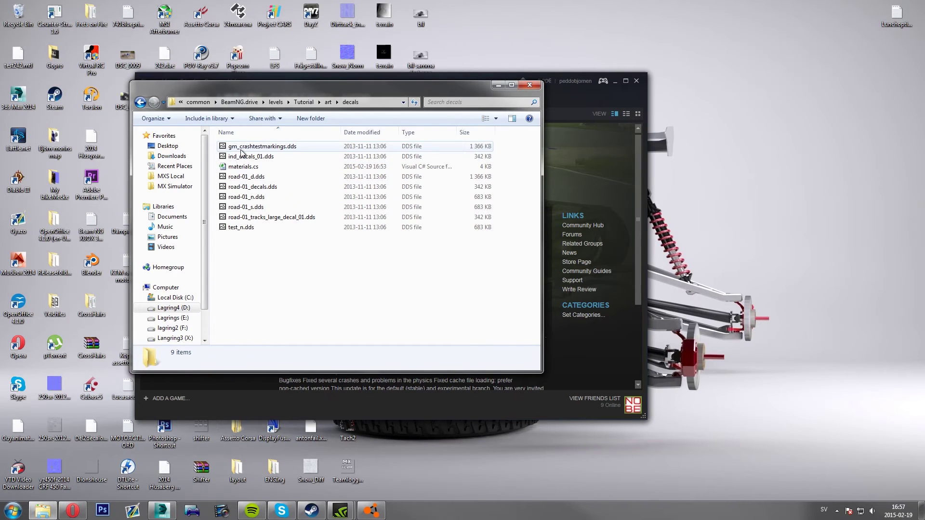
key("BackSpace")
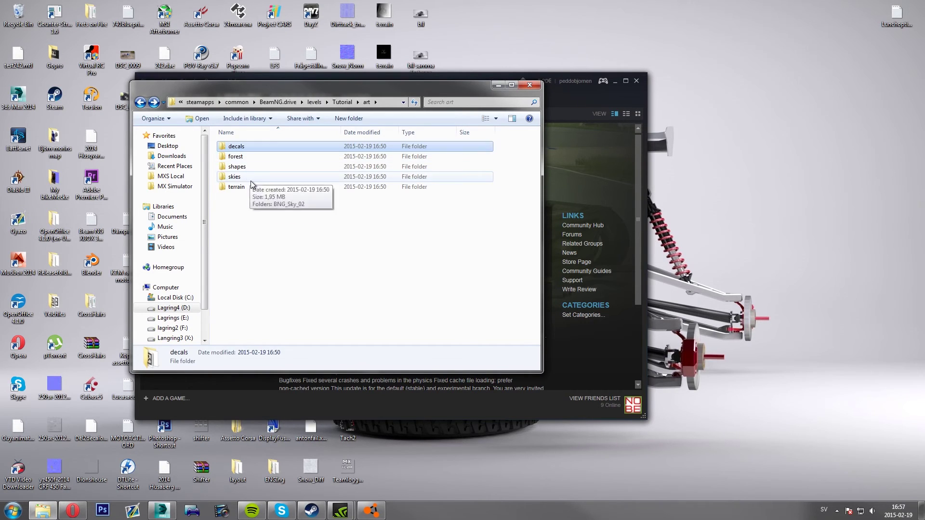
double_click(243, 177)
key("BackSpace")
double_click(245, 188)
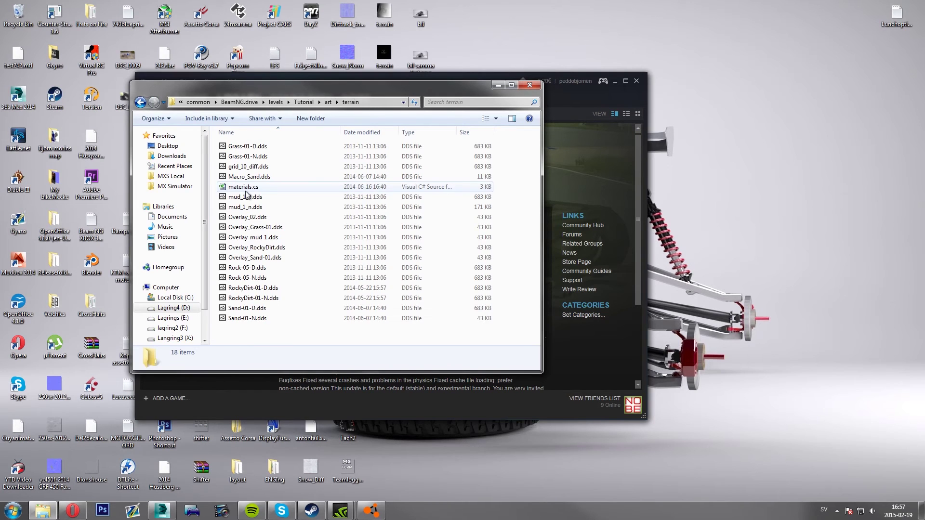
right_click(241, 187)
left_click(278, 216)
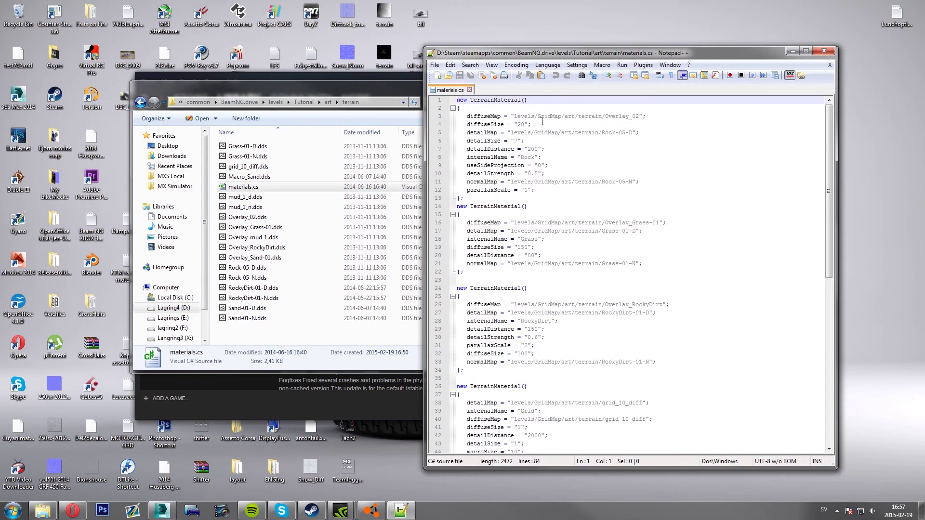
Replace all occurrences of GridMap with Tutorial in the terrain materials.cs file, save it, and close Notepad++.
left_click_drag(560, 116, 537, 118)
key("ctrl+f")
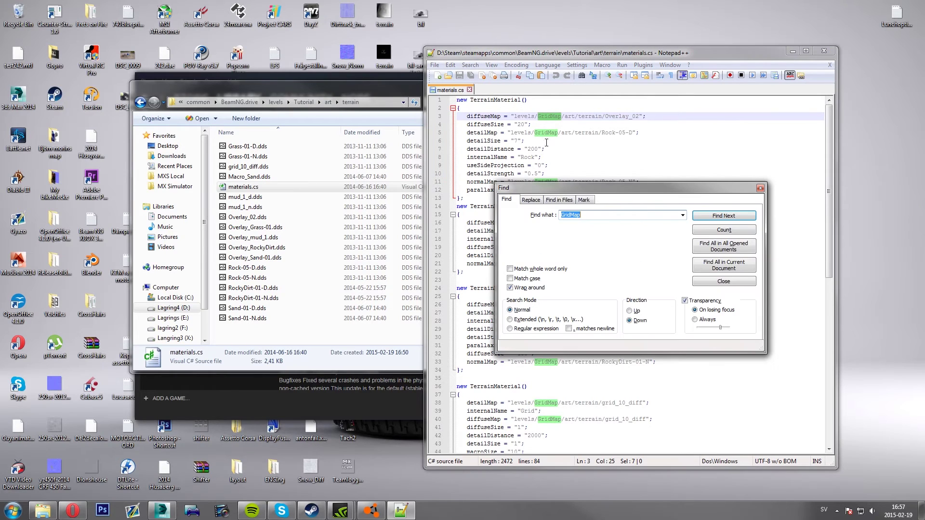
left_click(538, 201)
left_click(723, 243)
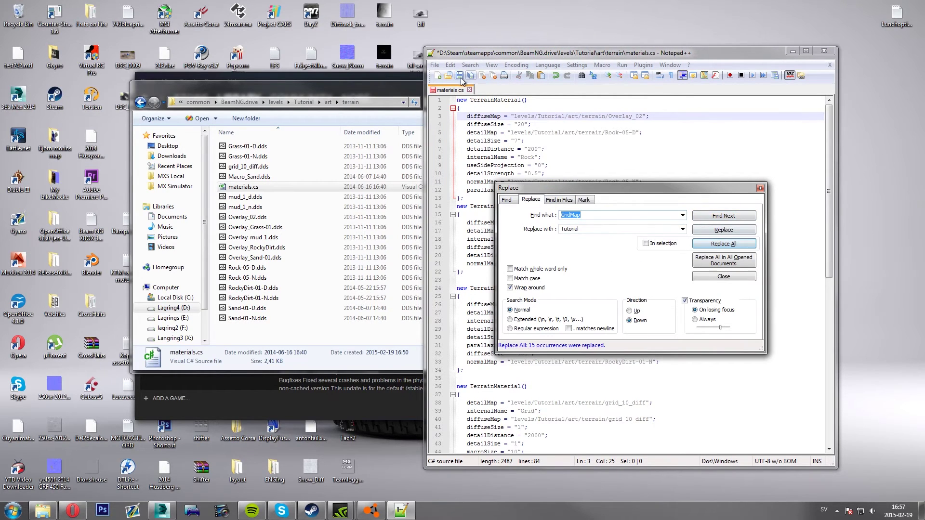
left_click(760, 188)
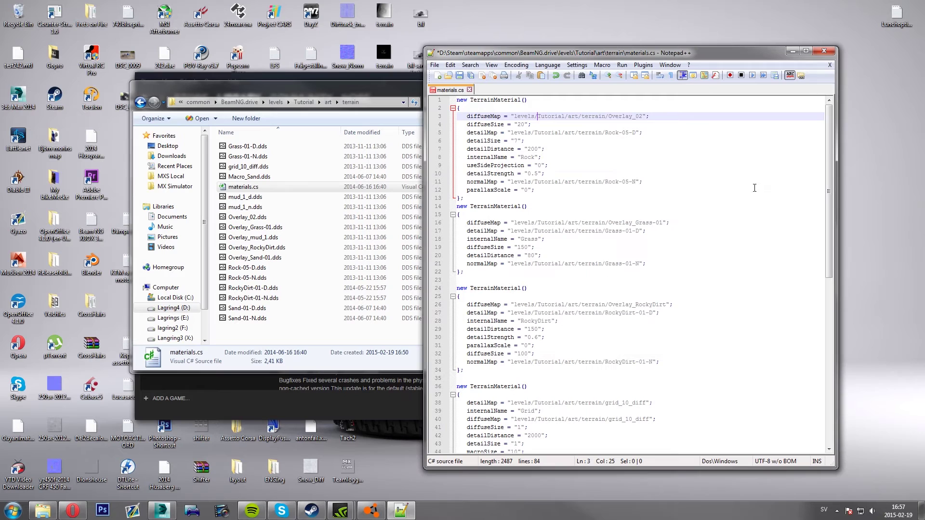
left_click(459, 75)
left_click(823, 51)
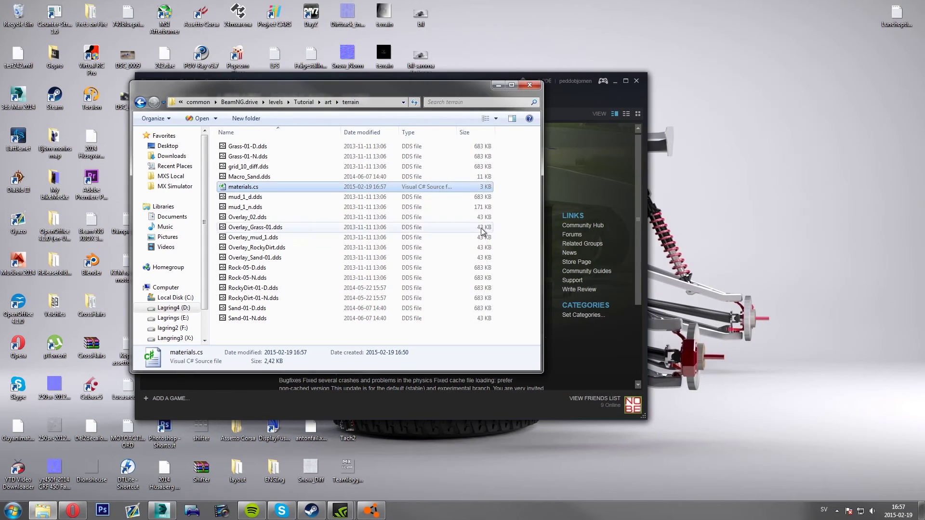
Return to the Tutorial level folder, launch Paint, and open the Tutorial_preview image in it.
key("BackSpace")
key("BackSpace")
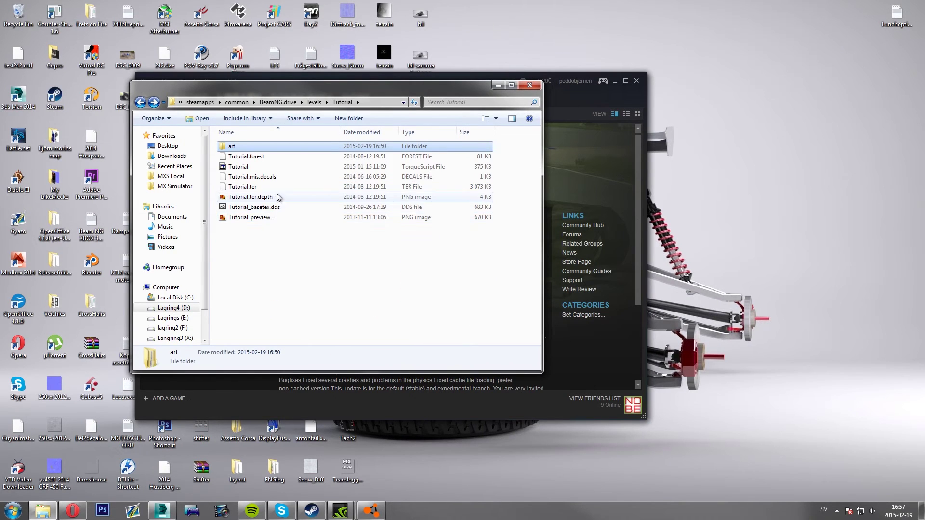
left_click(244, 222)
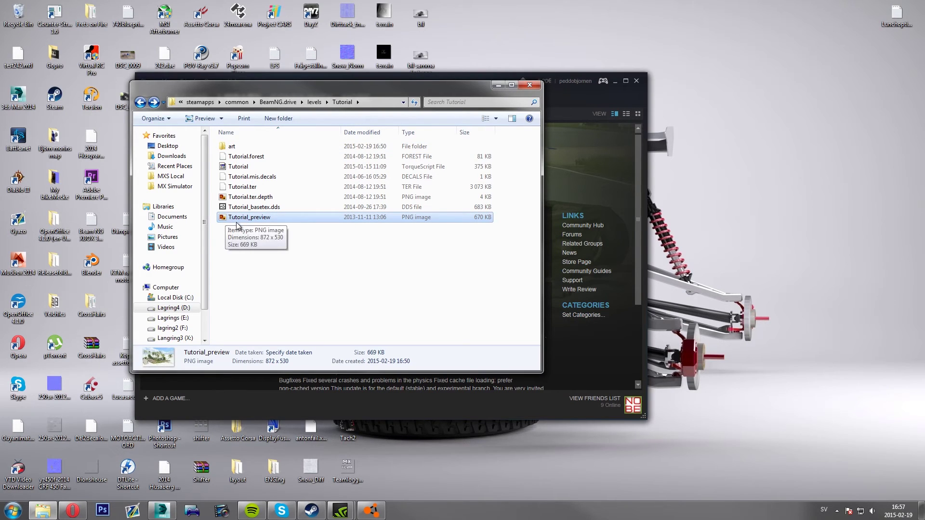
left_click_drag(264, 89, 296, 87)
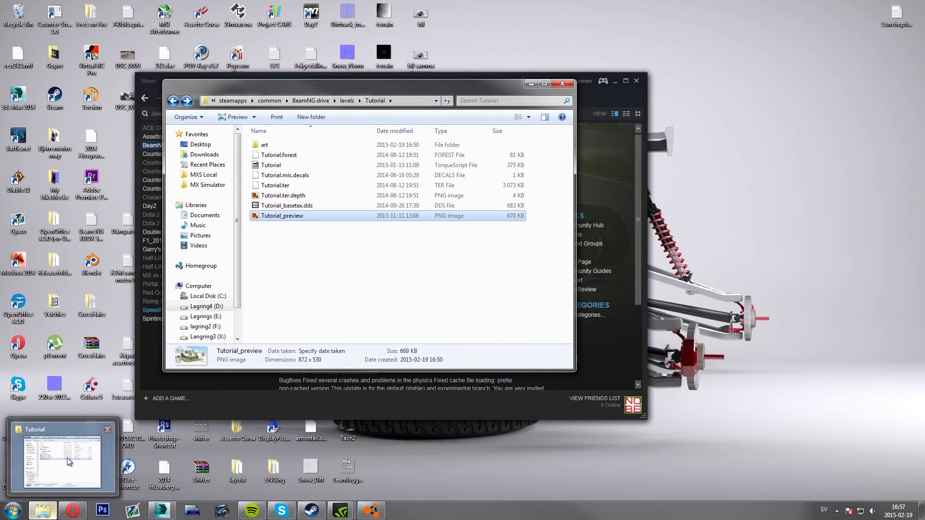
left_click(13, 509)
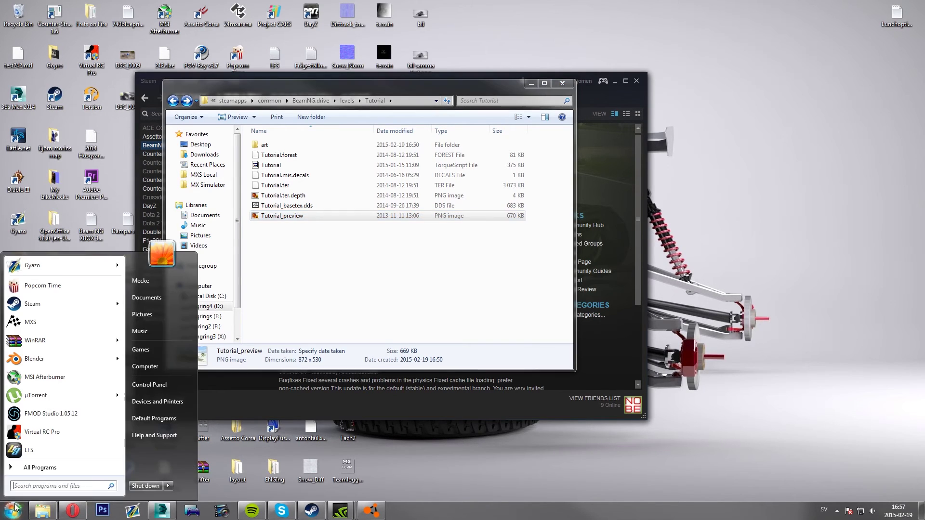
left_click(54, 486)
type("paint")
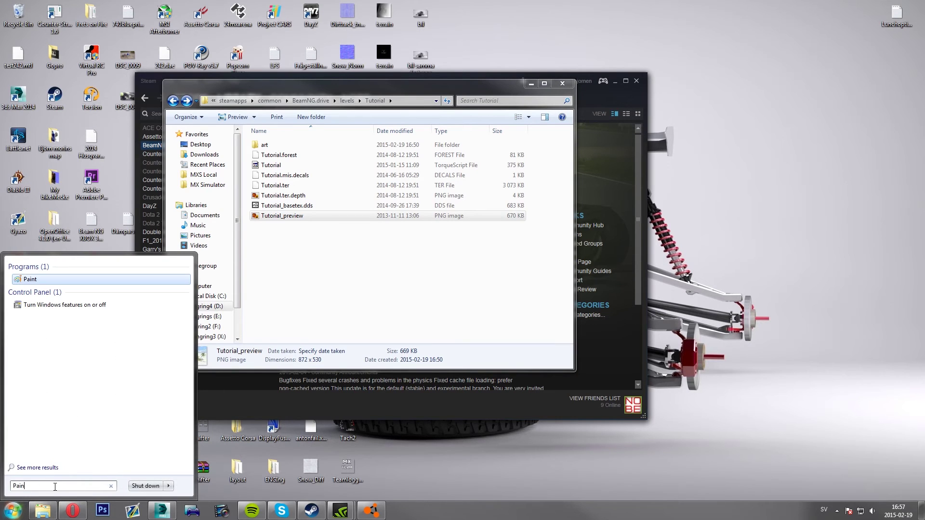
key("Return")
left_click_drag(269, 49, 405, 29)
left_click_drag(276, 214, 460, 232)
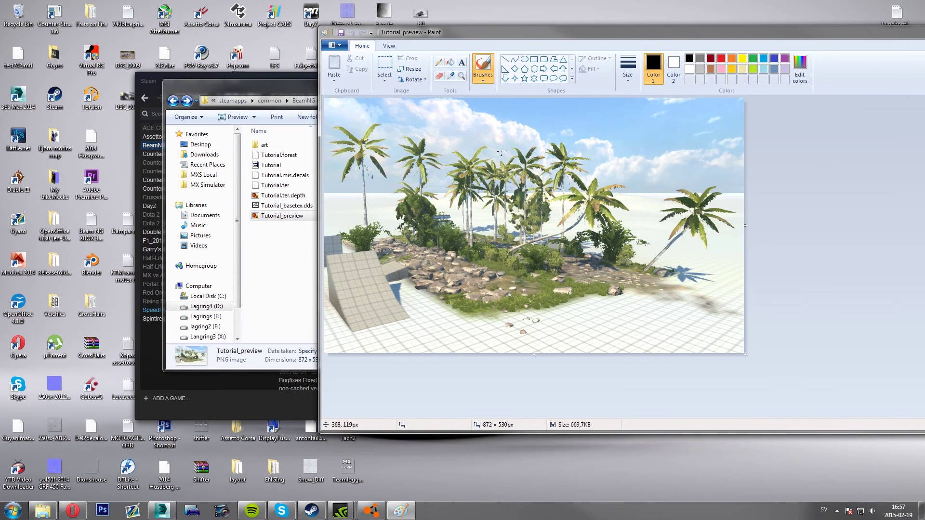
Place the text TUTORIAL across the middle of the preview image, over the palm trees.
left_click_drag(536, 37, 556, 31)
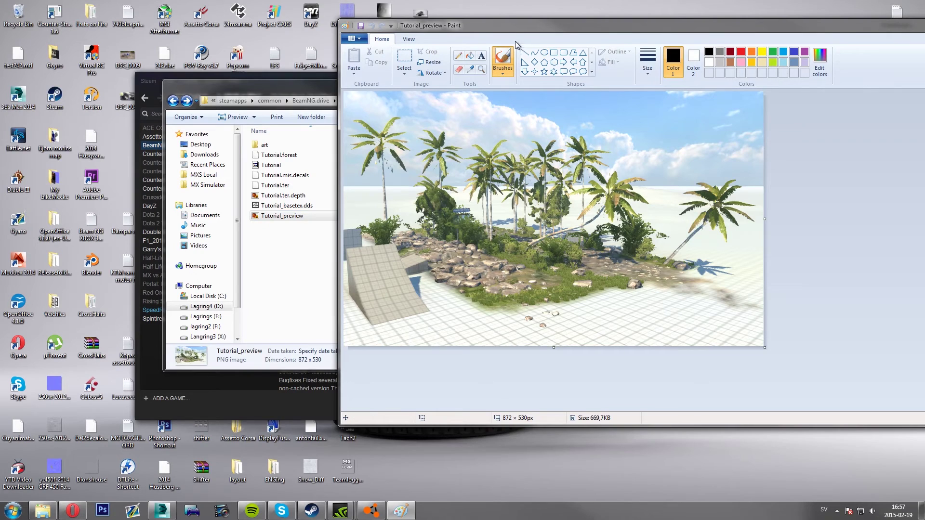
left_click_drag(509, 26, 365, 59)
left_click(336, 91)
left_click(354, 224)
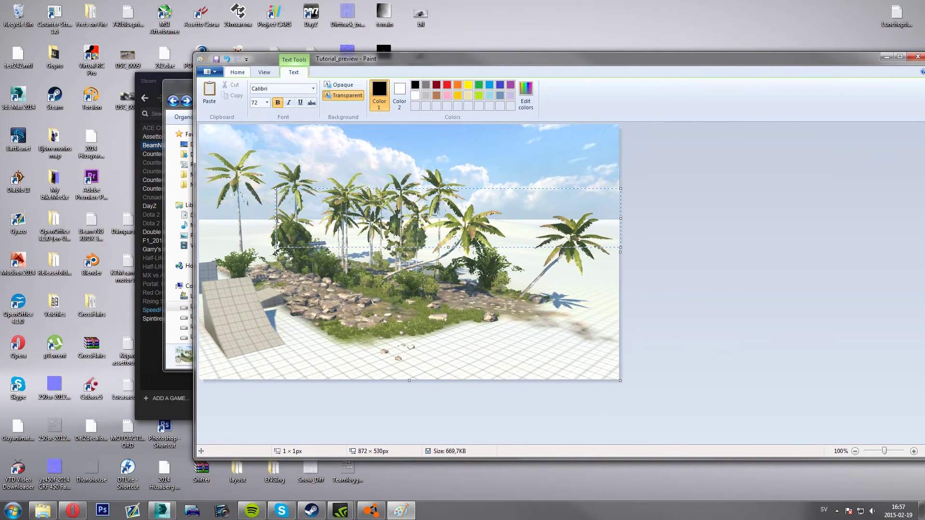
type("T")
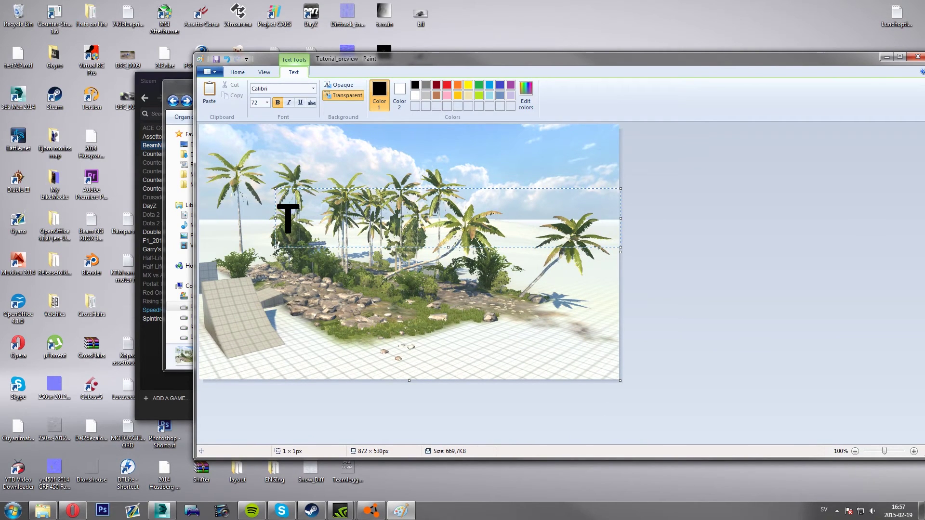
type("UTORIAL")
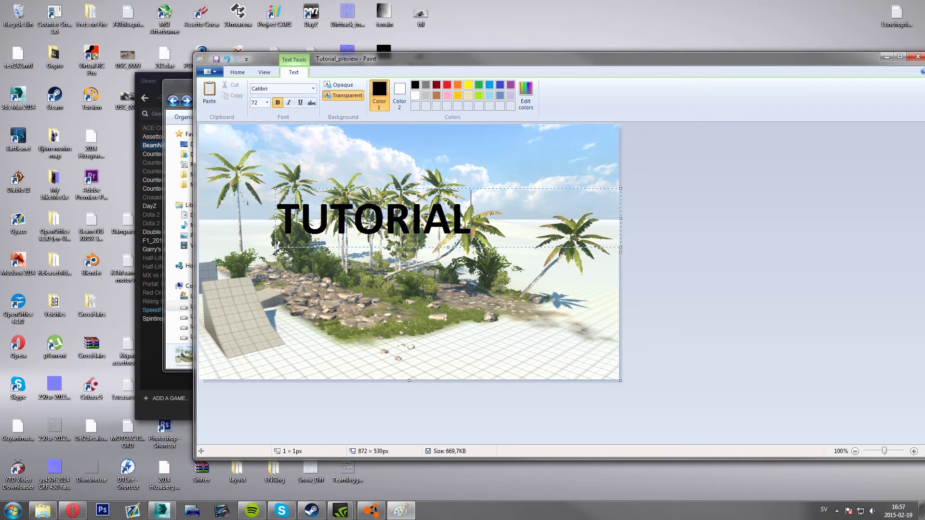
Colour the whole TUTORIAL text red, save the preview image, and close Paint.
left_click_drag(470, 217, 289, 218)
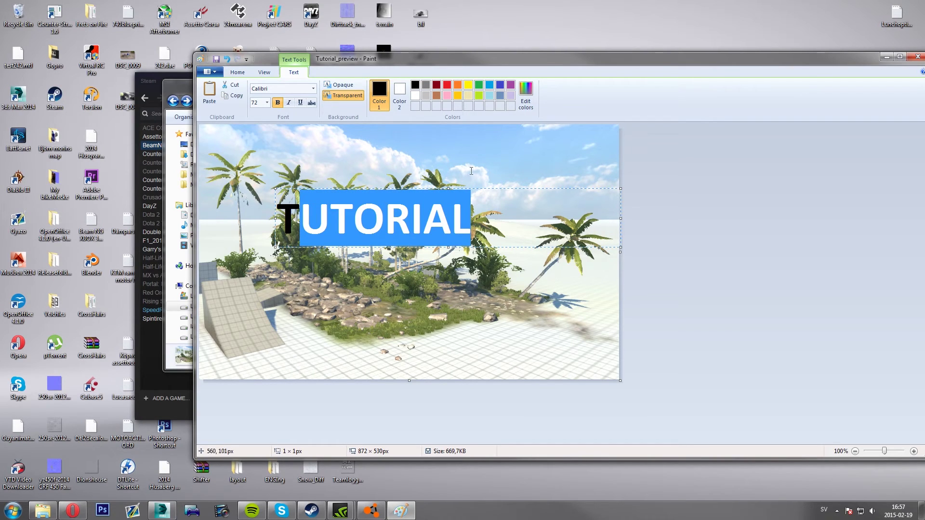
left_click_drag(471, 218, 277, 218)
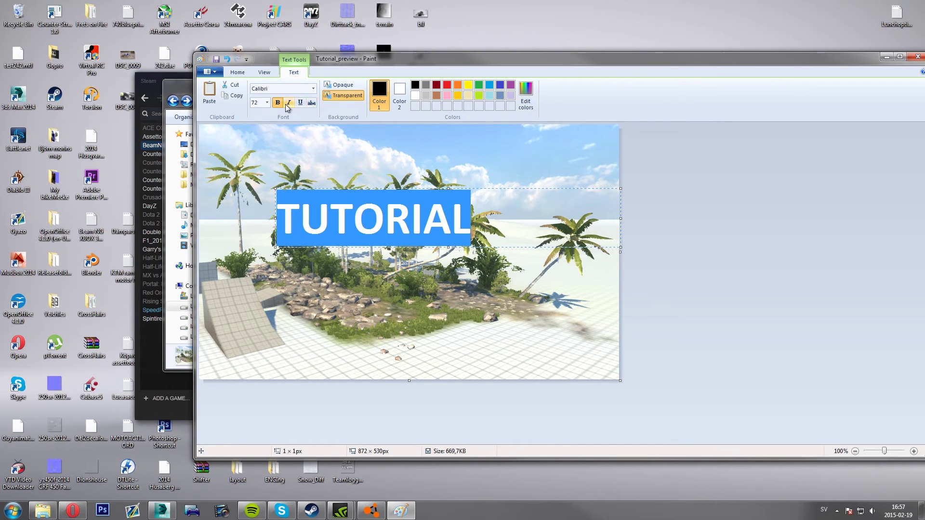
left_click(446, 85)
left_click(216, 60)
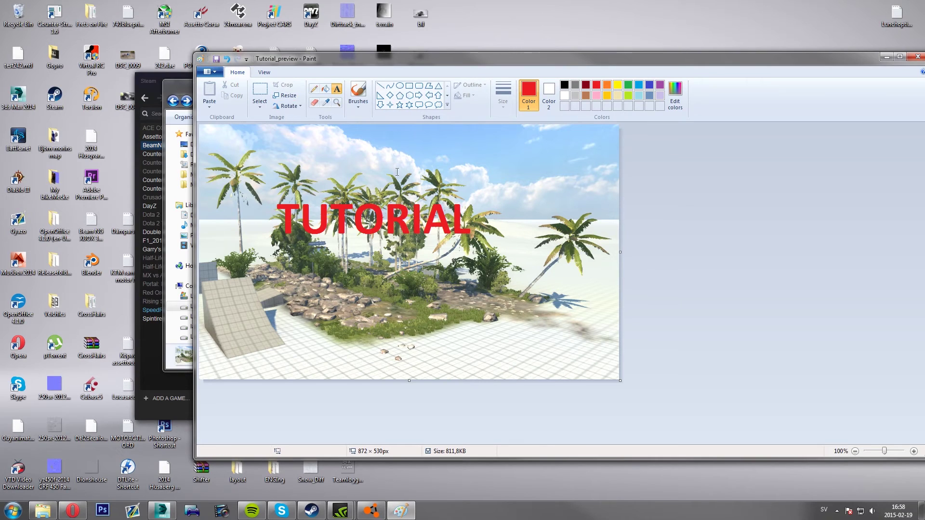
left_click_drag(323, 59, 504, 53)
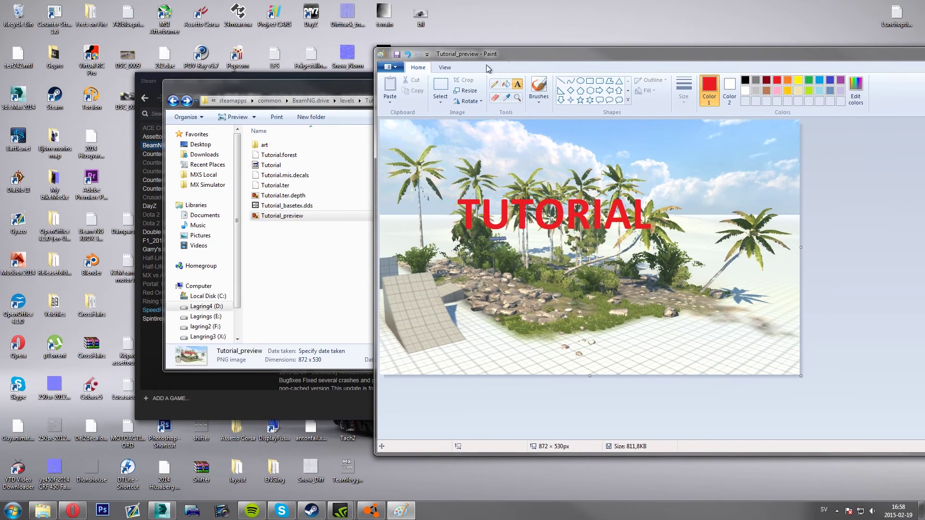
key("alt+F4")
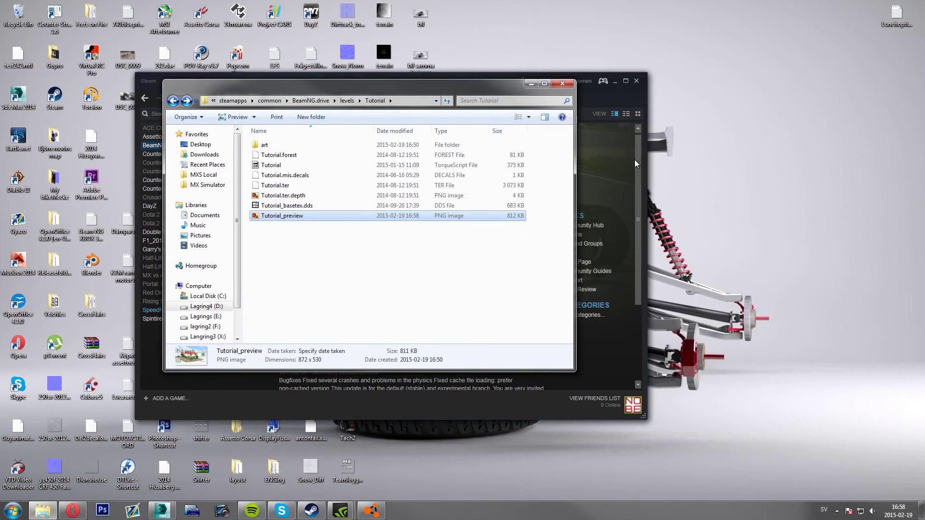
View the saved Tutorial_preview image, close the viewer, and check the Tutorial folder's place in the levels folder.
double_click(283, 216)
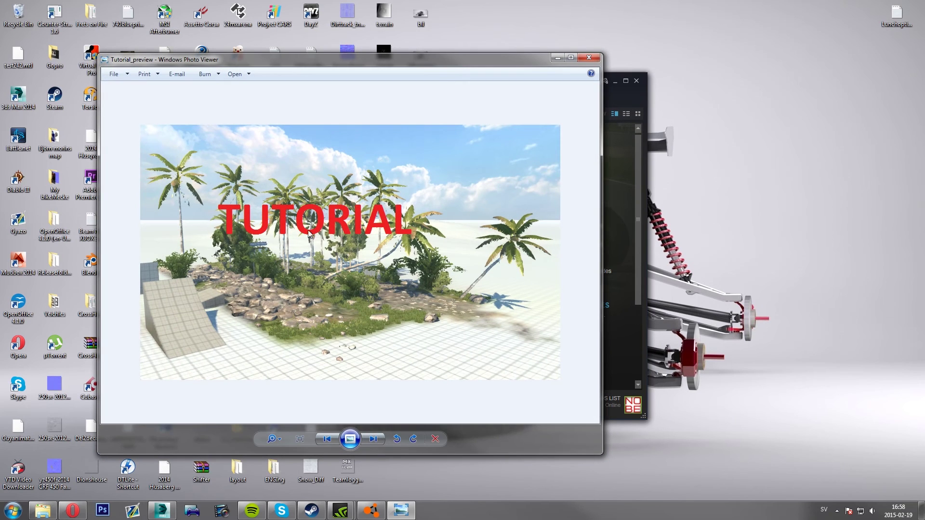
left_click(587, 58)
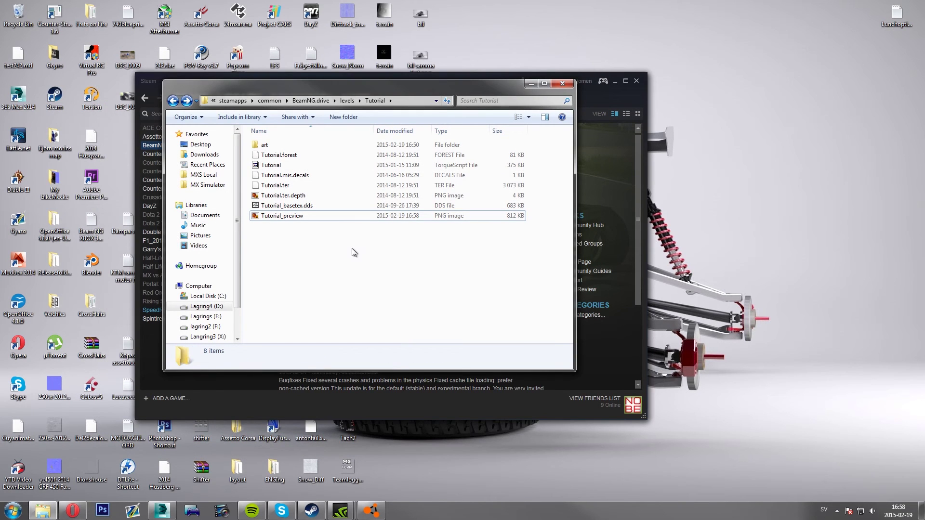
key("BackSpace")
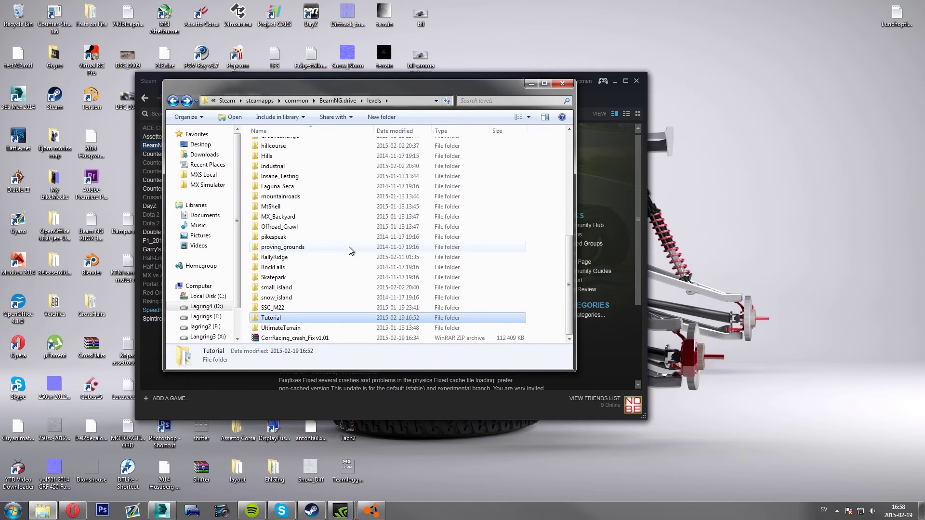
double_click(295, 319)
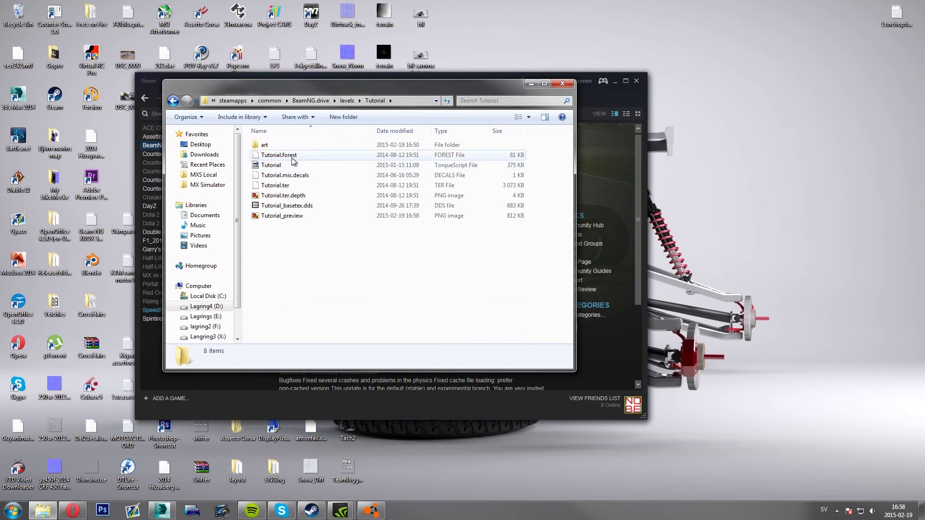
Open the Tutorial TorqueScript file in Notepad++, look over its first lines, and close the editor.
left_click(279, 169)
right_click(268, 167)
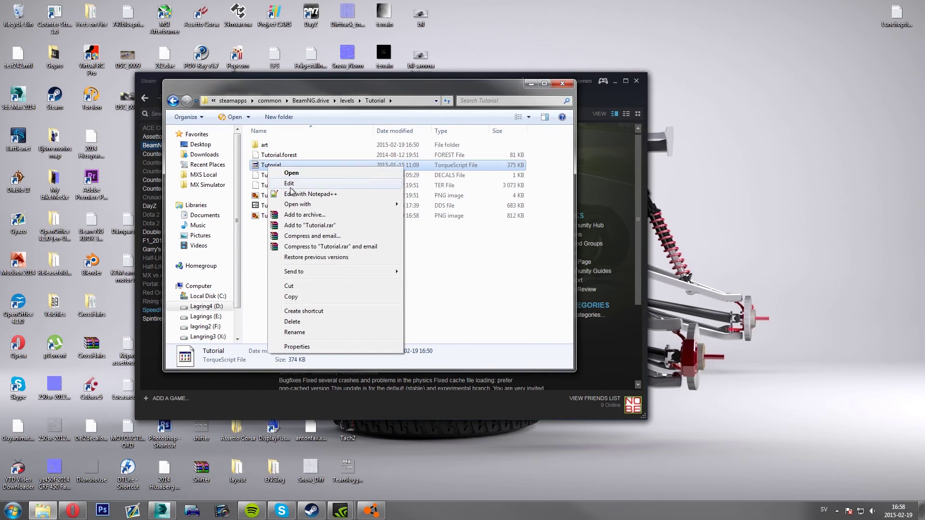
left_click(290, 195)
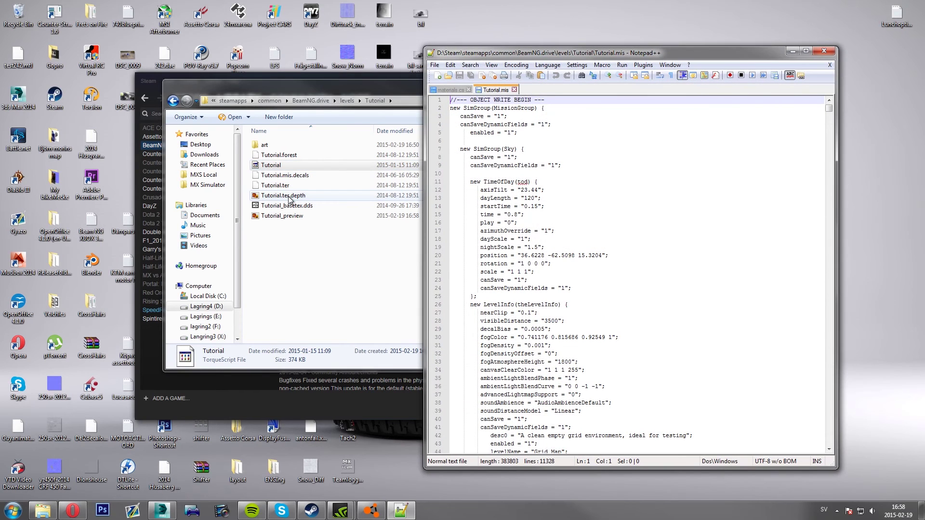
scroll(518, 243, "down", 2)
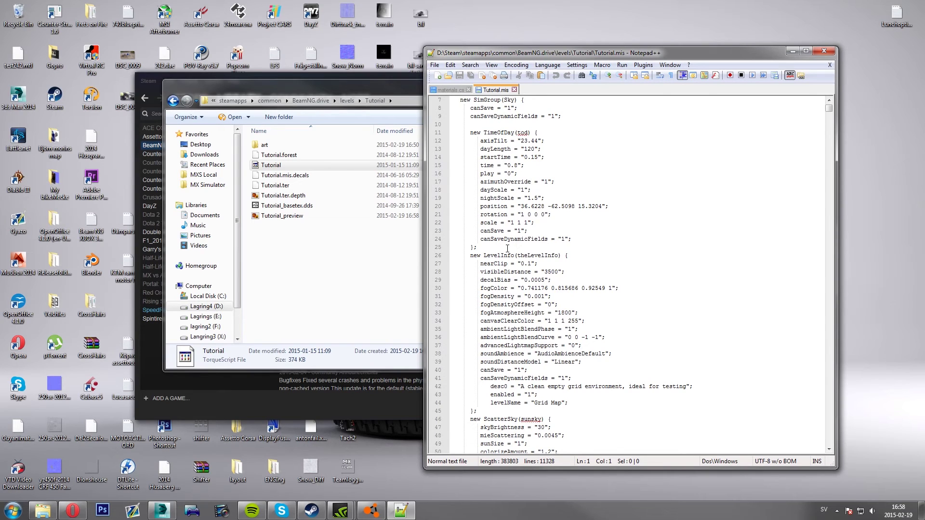
scroll(507, 248, "up", 2)
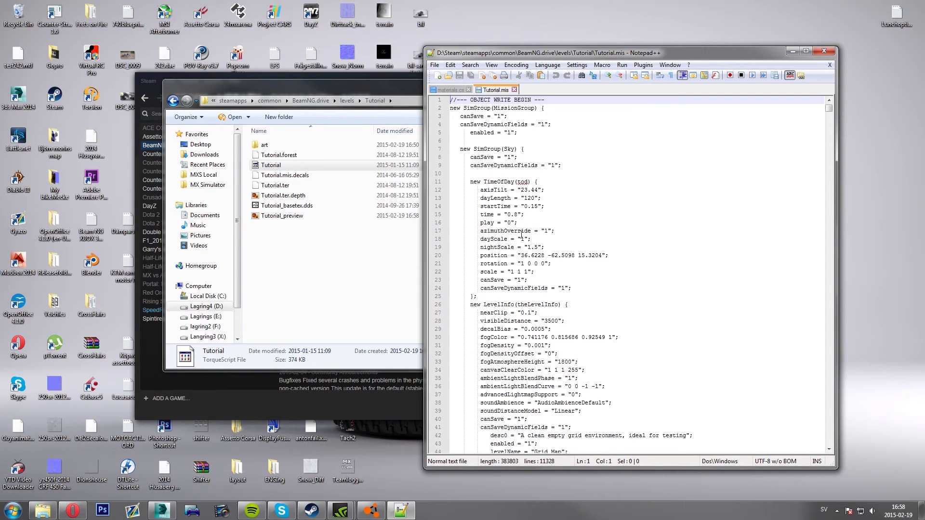
left_click(310, 282)
left_click(819, 52)
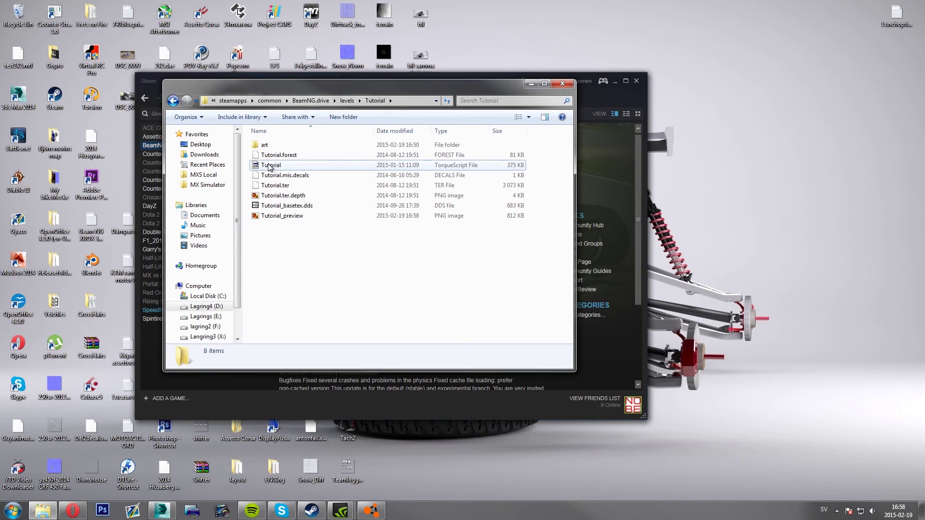
Reopen the Tutorial TorqueScript file in Notepad++ and close the leftover materials.cs document.
left_click(287, 155)
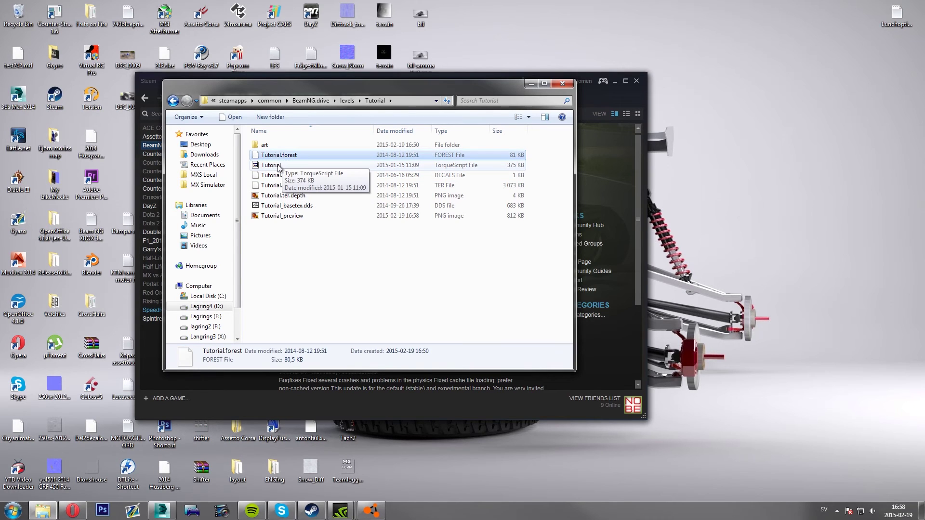
left_click(275, 166)
right_click(274, 166)
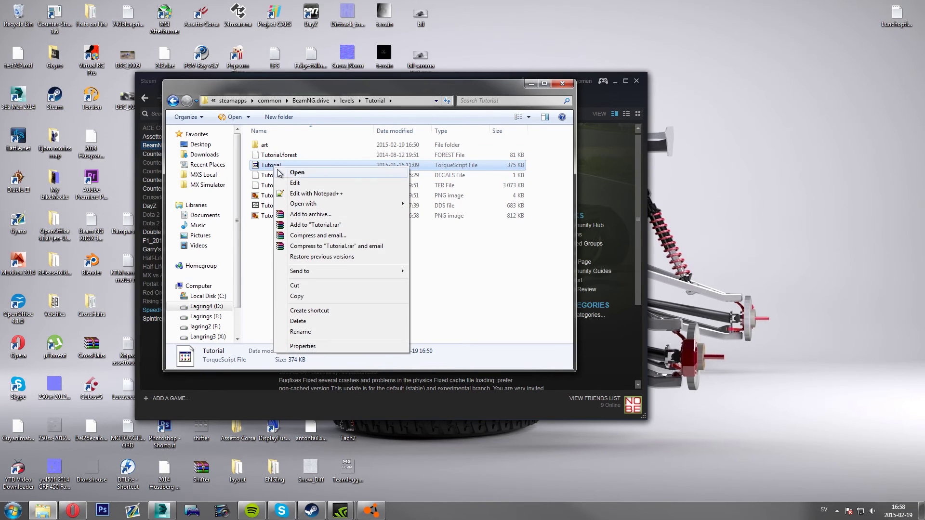
left_click(304, 193)
left_click_drag(555, 52, 464, 58)
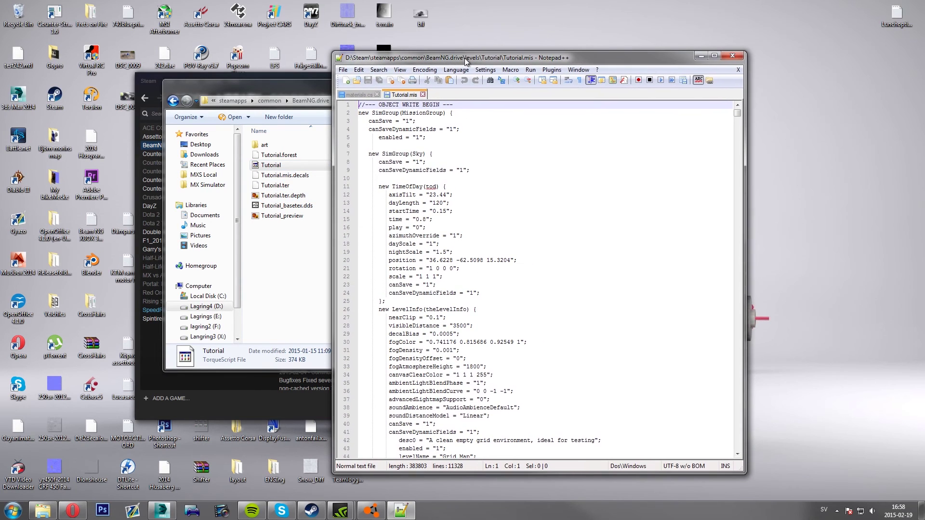
left_click(377, 95)
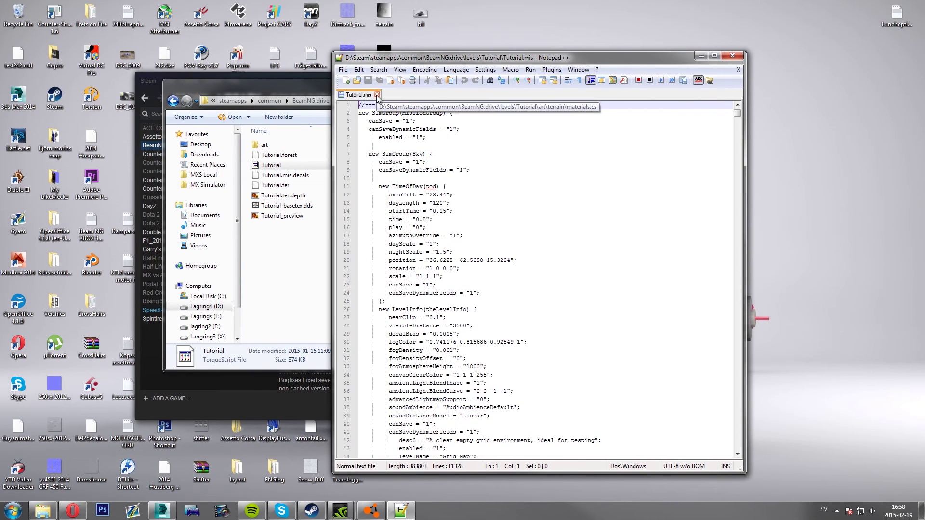
Switch to Opera, search for notepad++, and open the download page on the Notepad++ website.
left_click(74, 512)
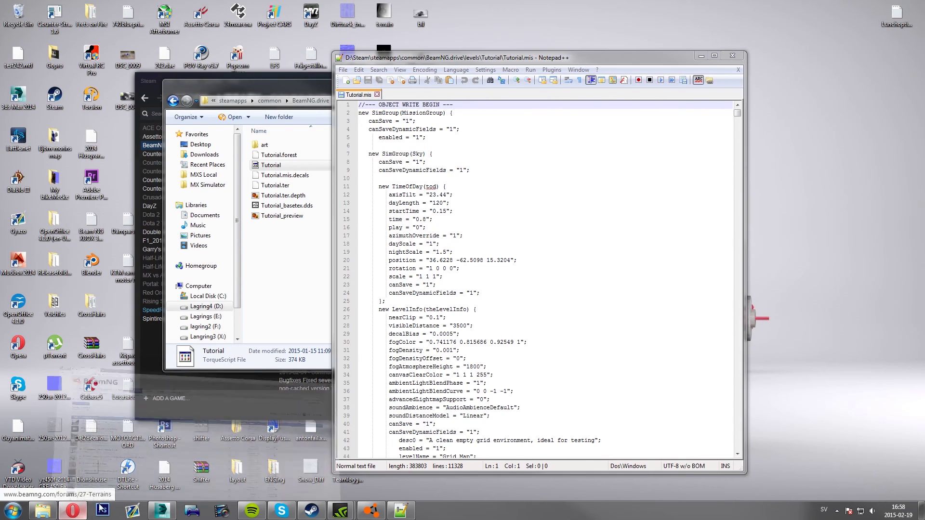
left_click(136, 7)
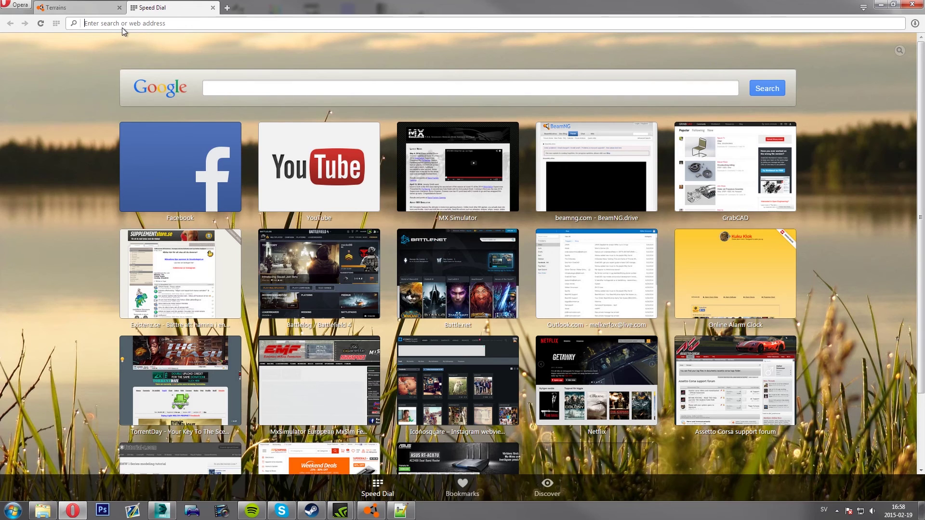
type("Notepad")
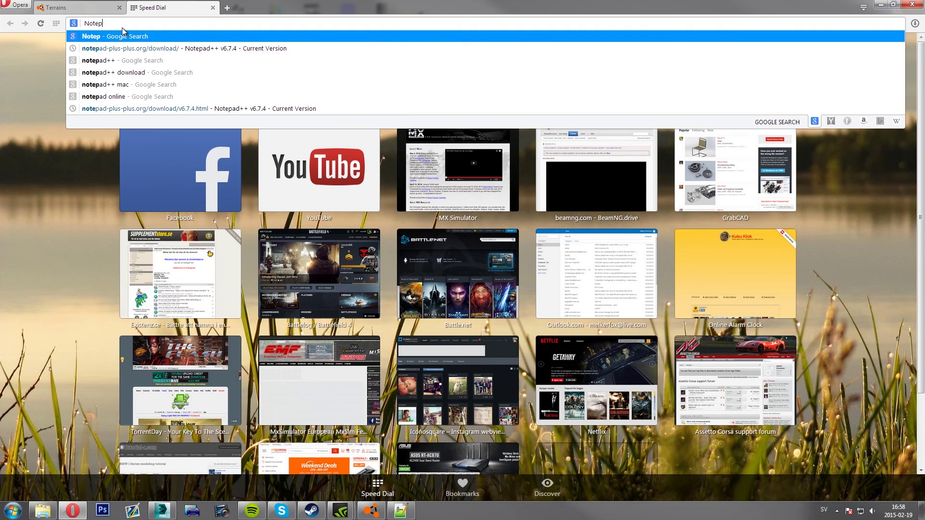
key("Down")
key("Down")
key("Return")
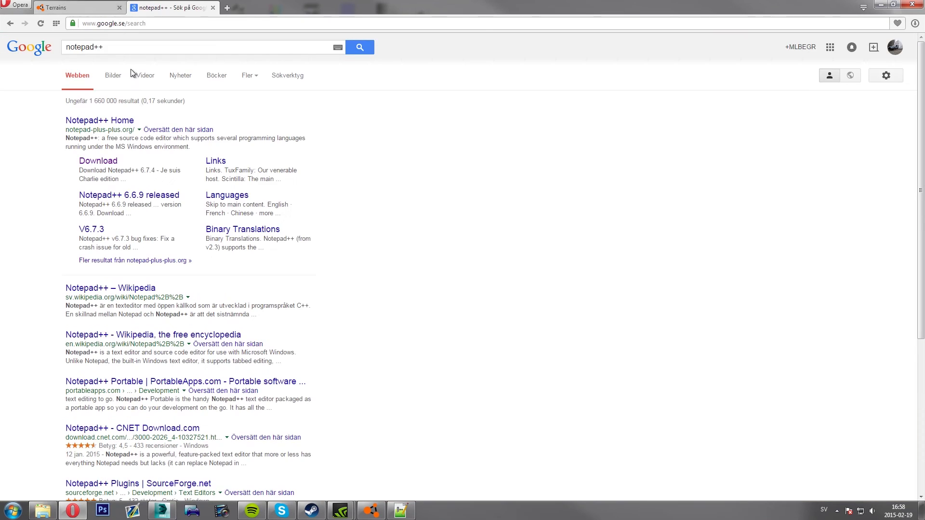
left_click(87, 124)
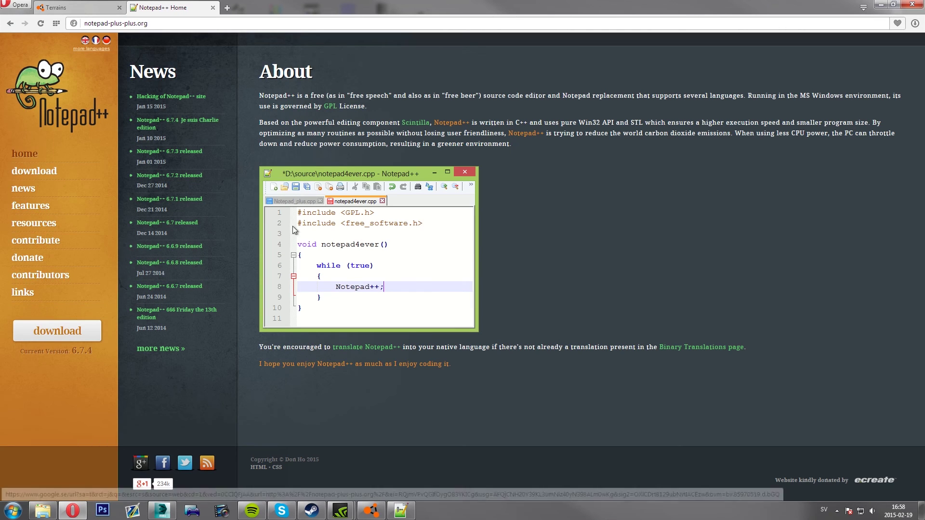
left_click(69, 332)
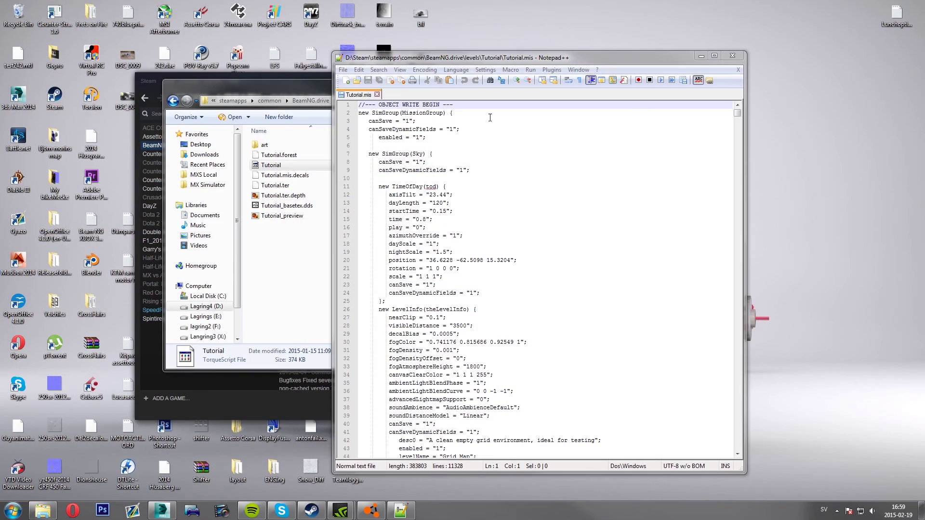
Close Notepad++ and open the Tutorial TorqueScript file from the Tutorial level folder in it again.
left_click(732, 56)
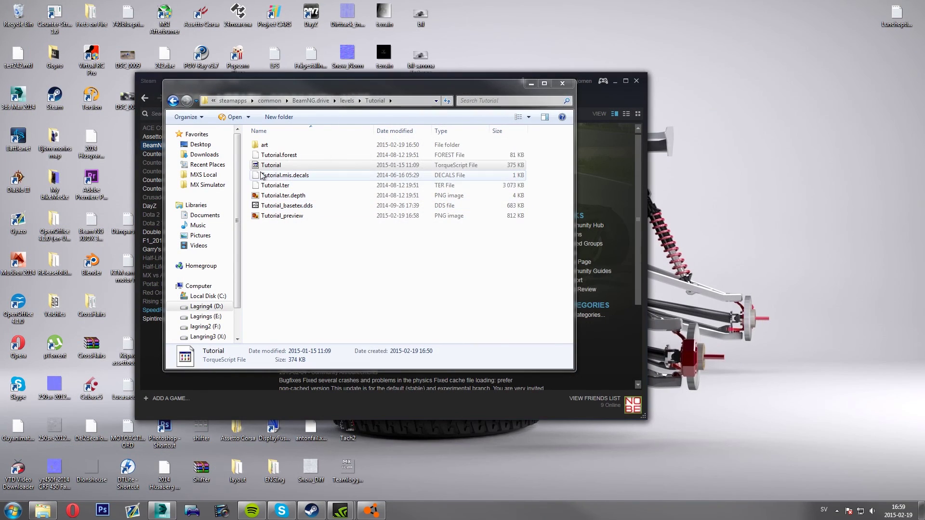
right_click(275, 169)
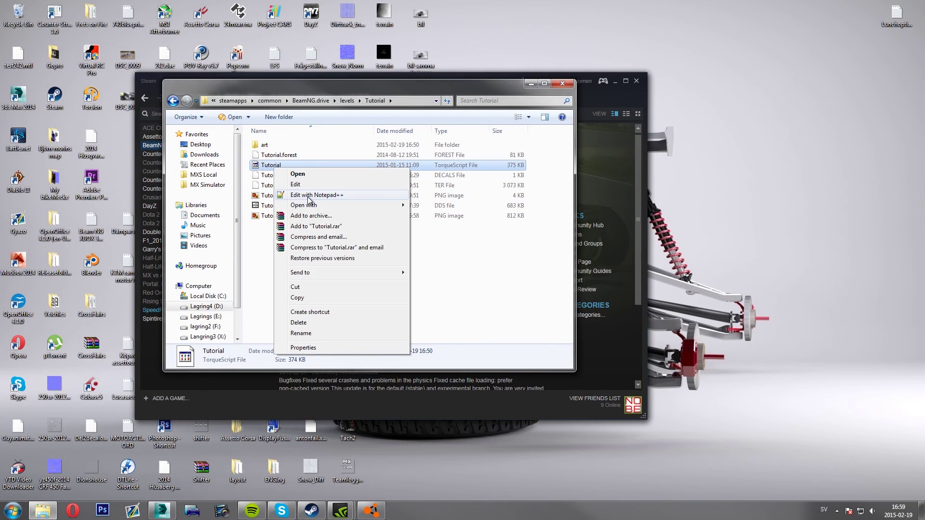
left_click(310, 195)
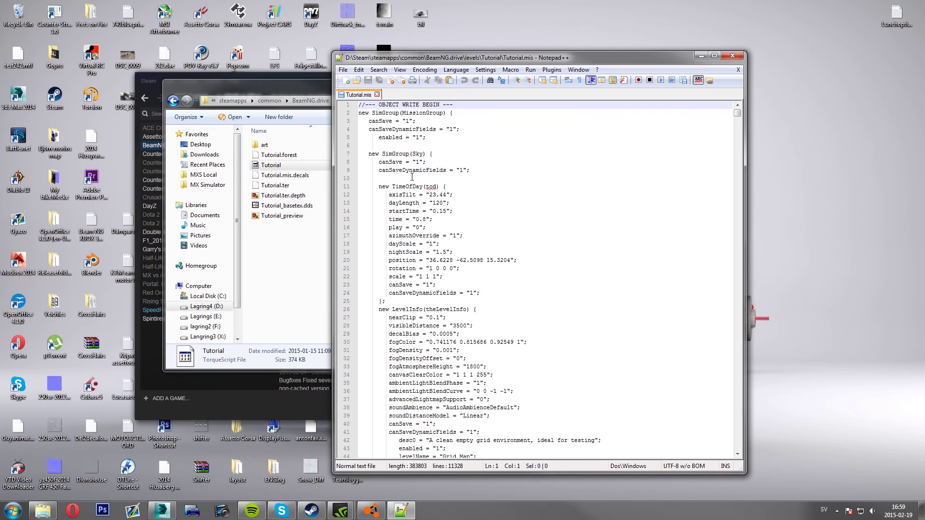
Change the levelName value in the LevelInfo block of Tutorial.mis to "Tutorial".
left_click(416, 170)
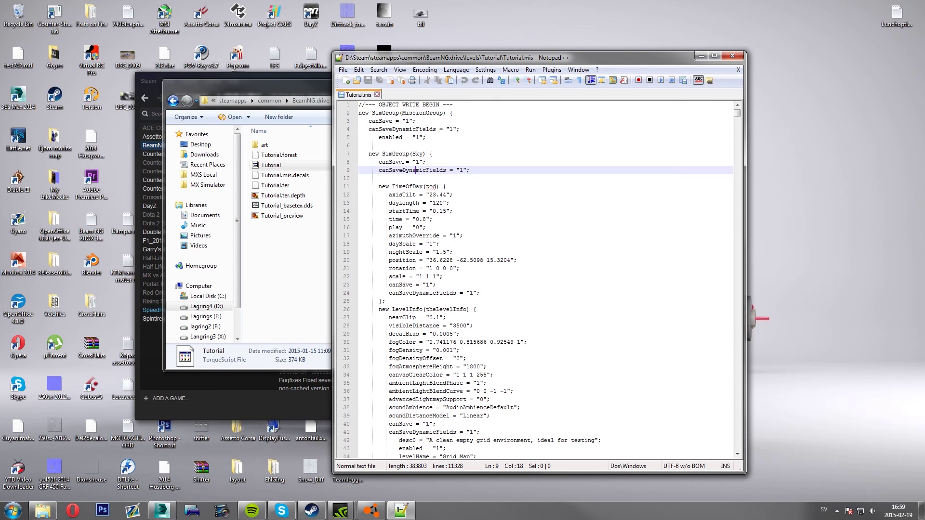
scroll(390, 192, "down", 1)
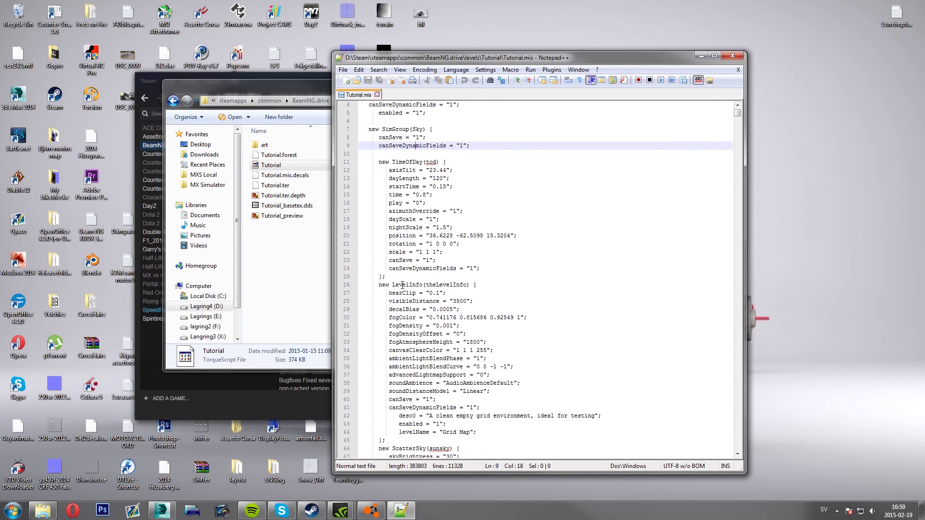
left_click_drag(392, 284, 453, 287)
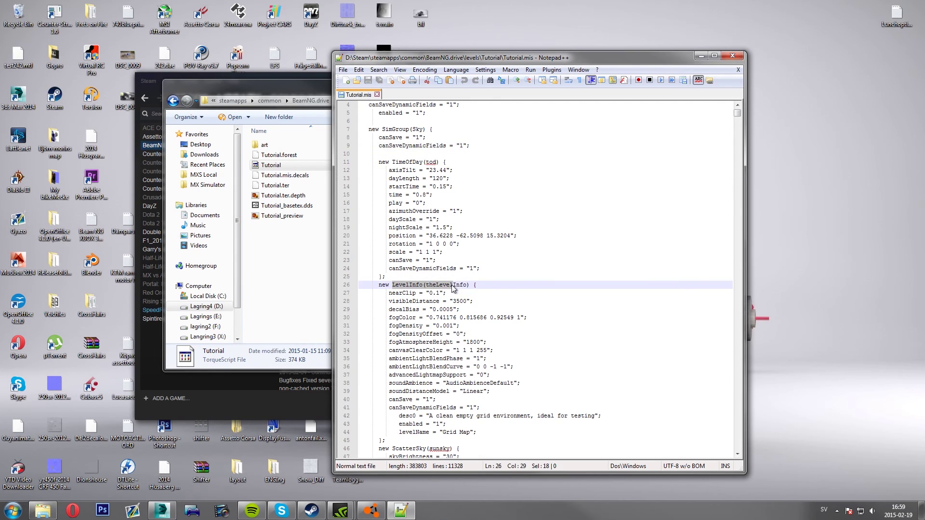
left_click(455, 301)
scroll(456, 297, "down", 5)
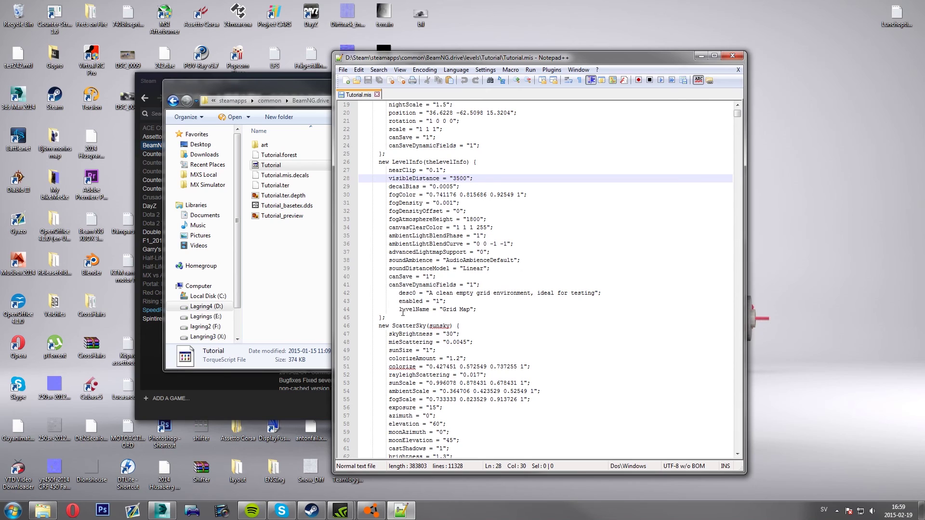
left_click_drag(471, 309, 442, 308)
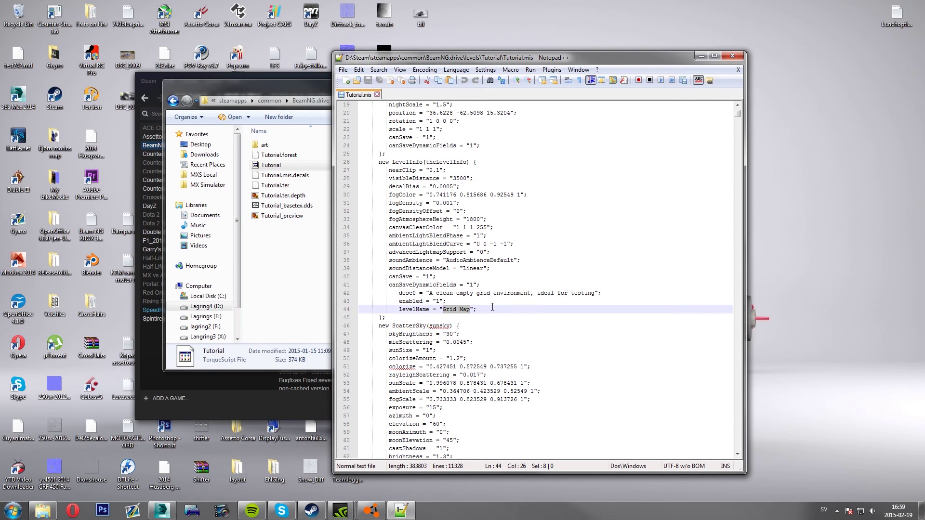
type("Tutoria")
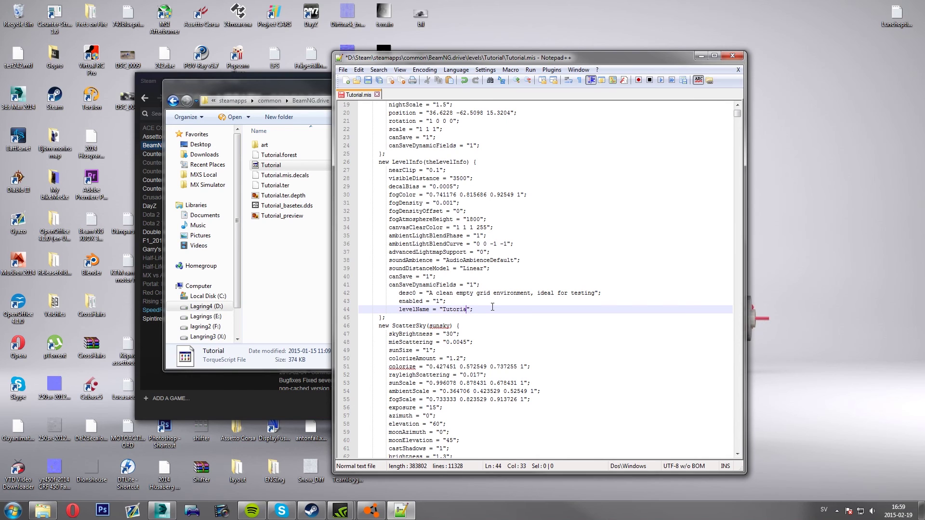
type("l")
Replace the desc0 description in the LevelInfo block with "tur map", then save the file and close the editor.
left_click_drag(596, 292, 429, 293)
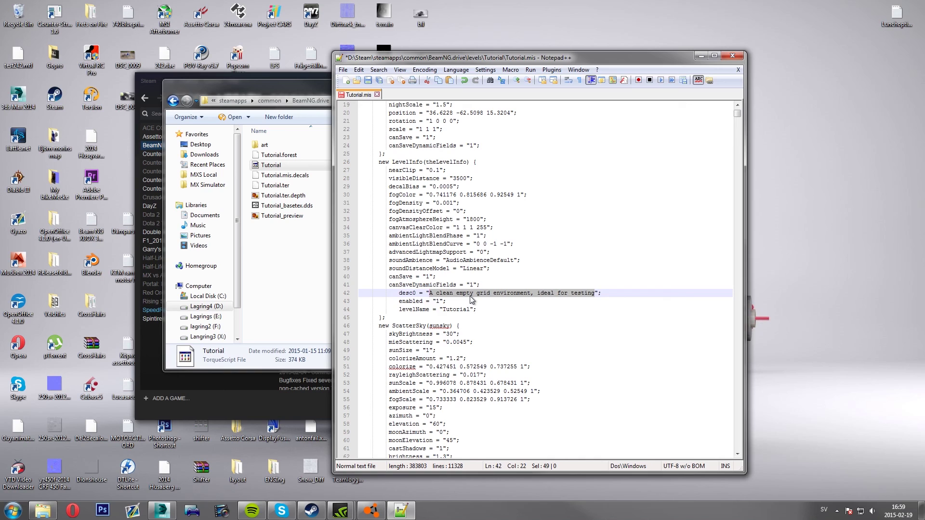
type("tutr")
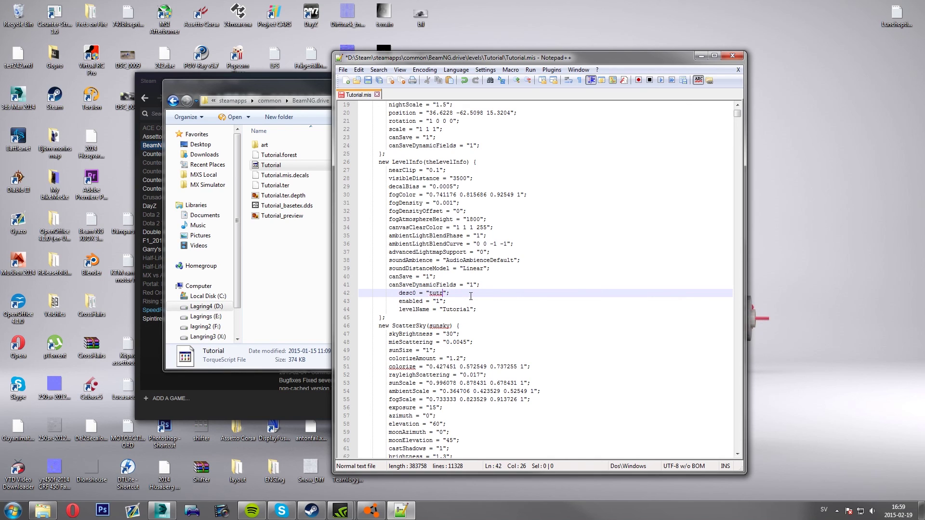
key("BackSpace")
key("BackSpace")
type("r map")
left_click(471, 318)
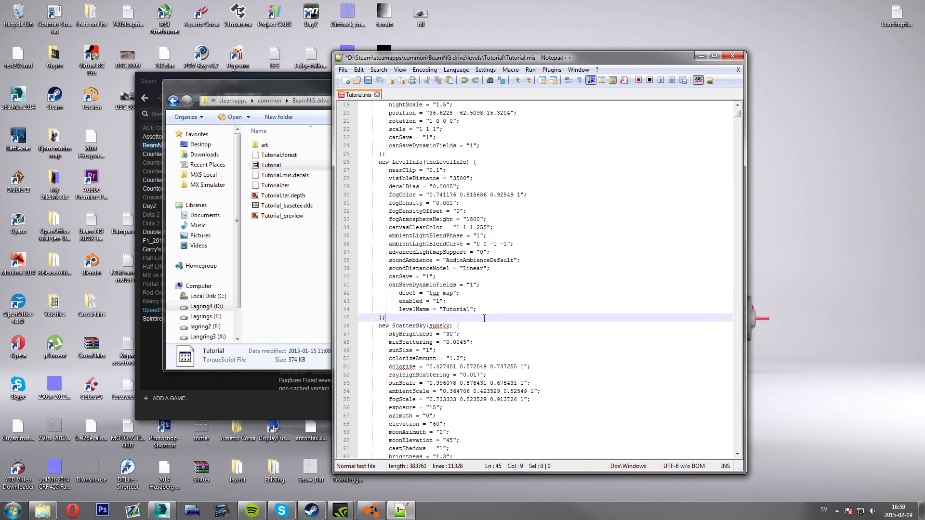
left_click(368, 81)
left_click(732, 56)
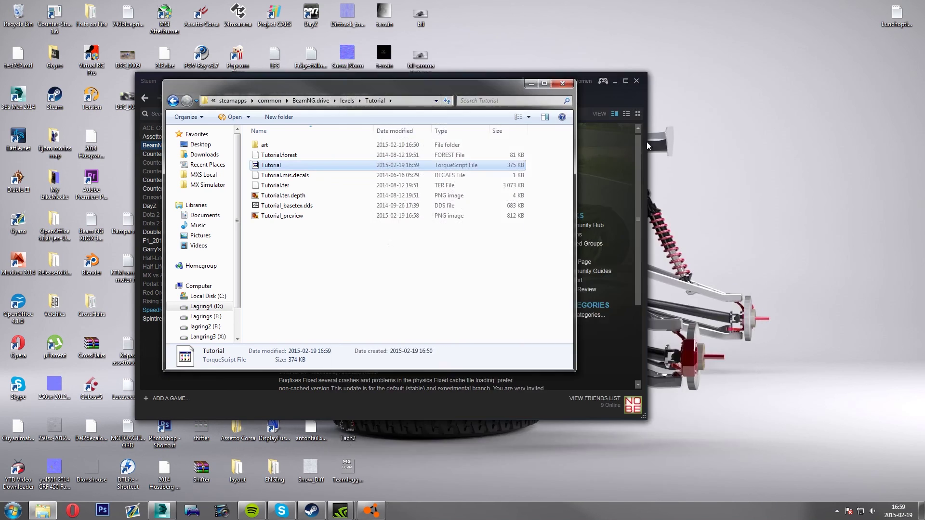
Move the Tutorial folder window aside to uncover the Steam library, then go up to the levels folder and reopen Tutorial.
left_click(369, 250)
left_click_drag(397, 92, 741, 95)
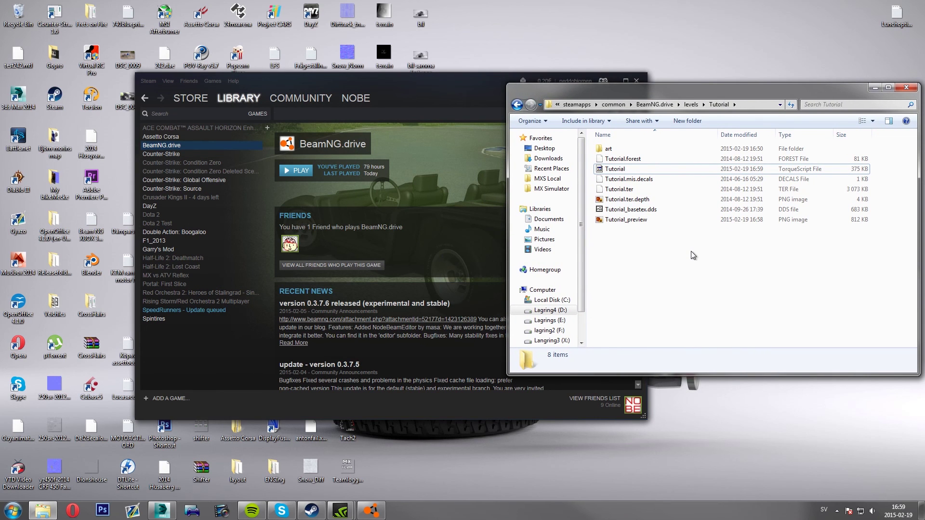
key("BackSpace")
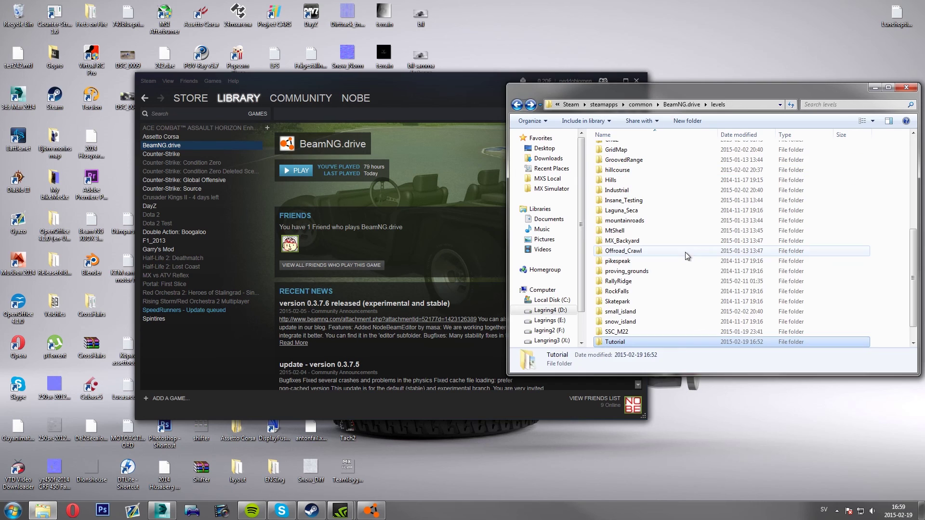
key("Return")
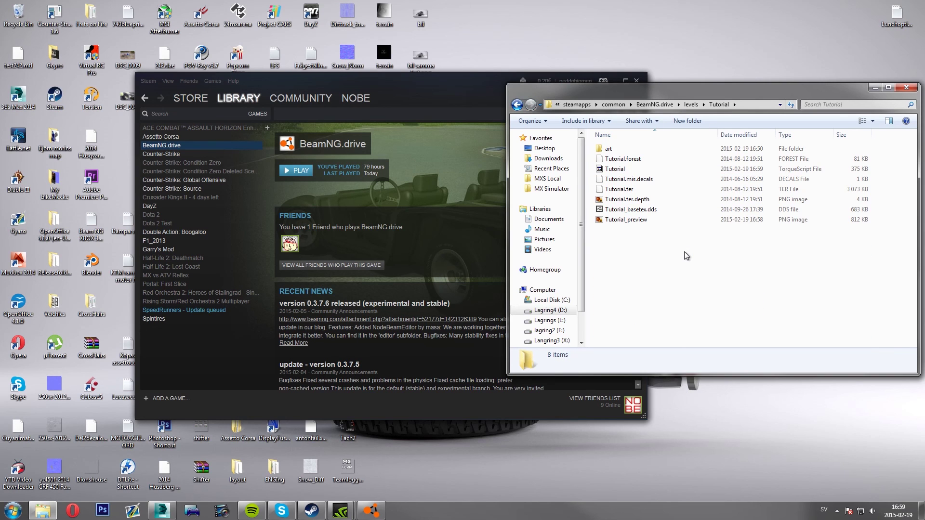